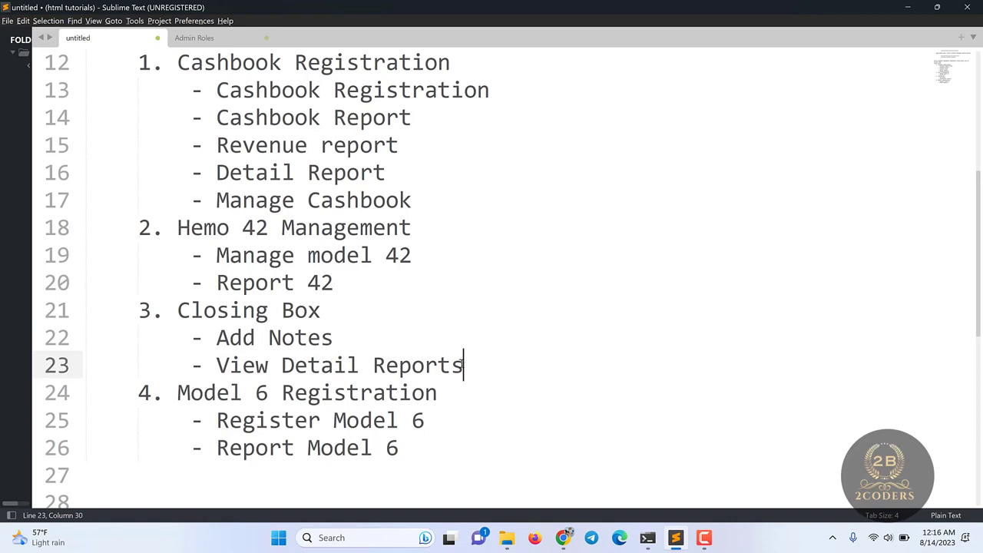
# - Highlight the View Detail Reports, Model 6 Registration and Register Model text in the notes
pyautogui.moveTo(463, 365); pyautogui.dragTo(218, 365)
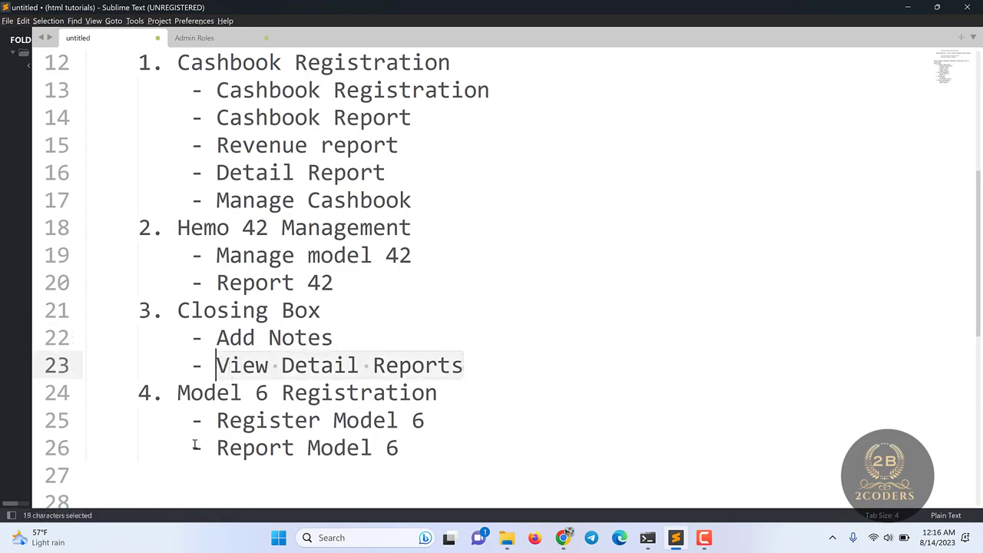
pyautogui.moveTo(178, 393); pyautogui.dragTo(295, 391)
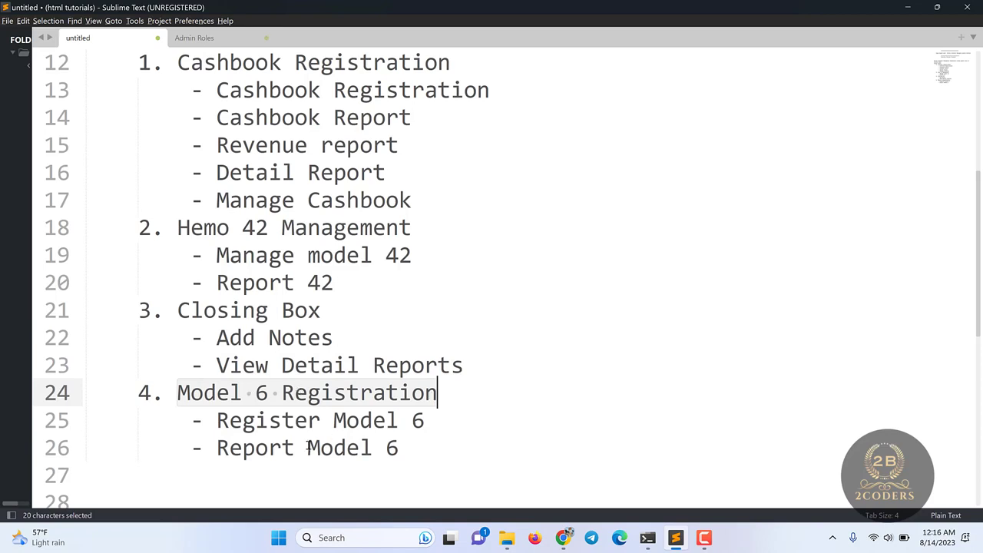
pyautogui.click(269, 397)
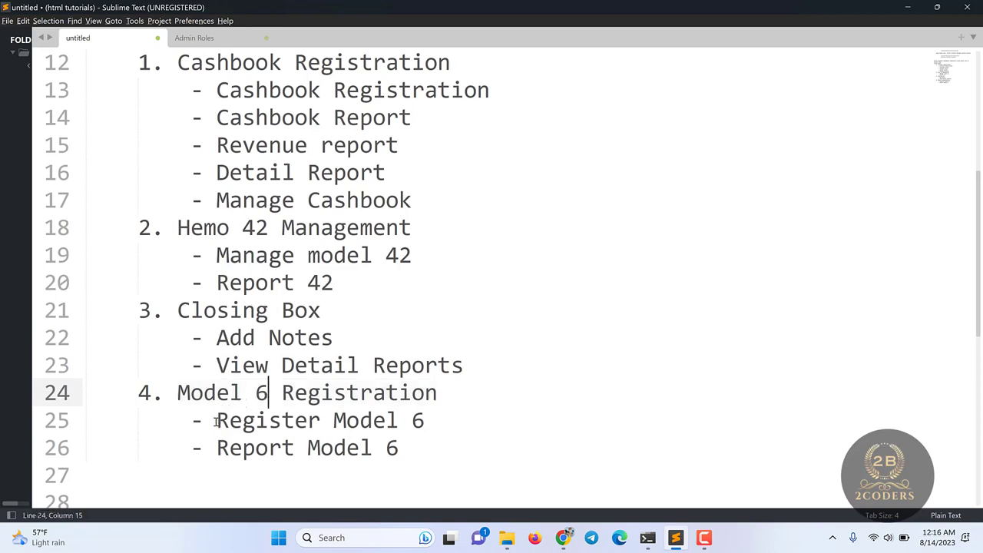
pyautogui.moveTo(217, 420); pyautogui.dragTo(242, 429)
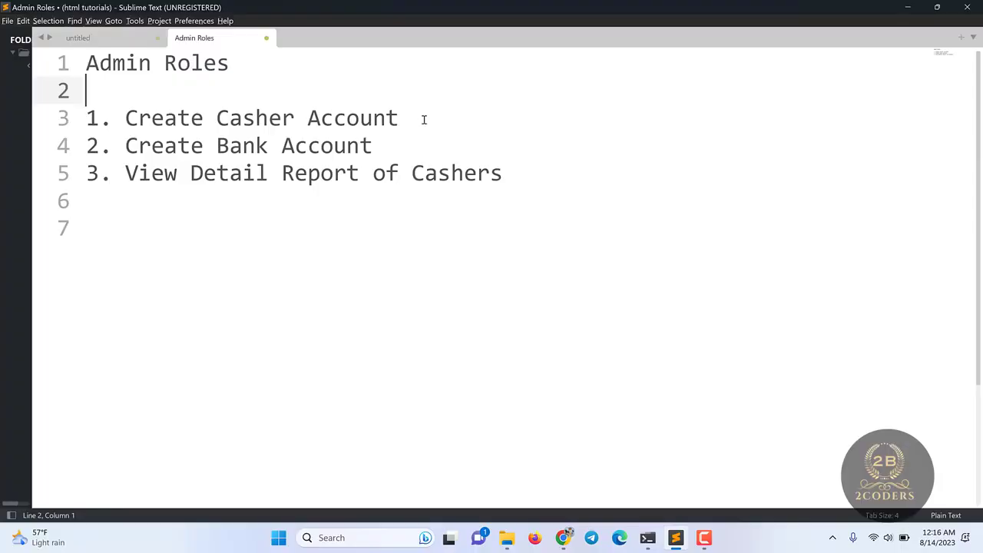
# - Insert blank lines after Create Casher Account, Create Bank Account and View Detail Report of Cashers
pyautogui.moveTo(415, 118); pyautogui.dragTo(215, 119)
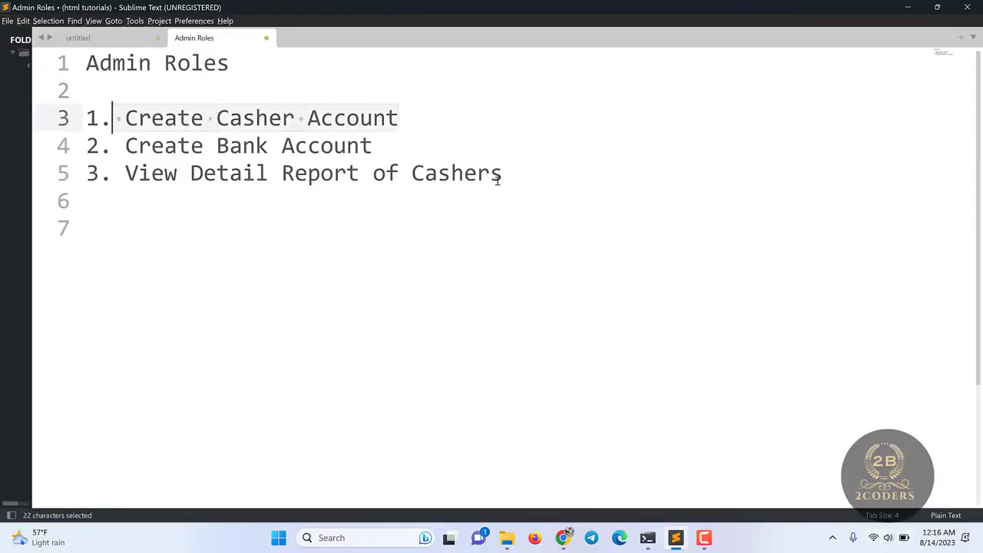
pyautogui.click(430, 119)
pyautogui.press('Return')
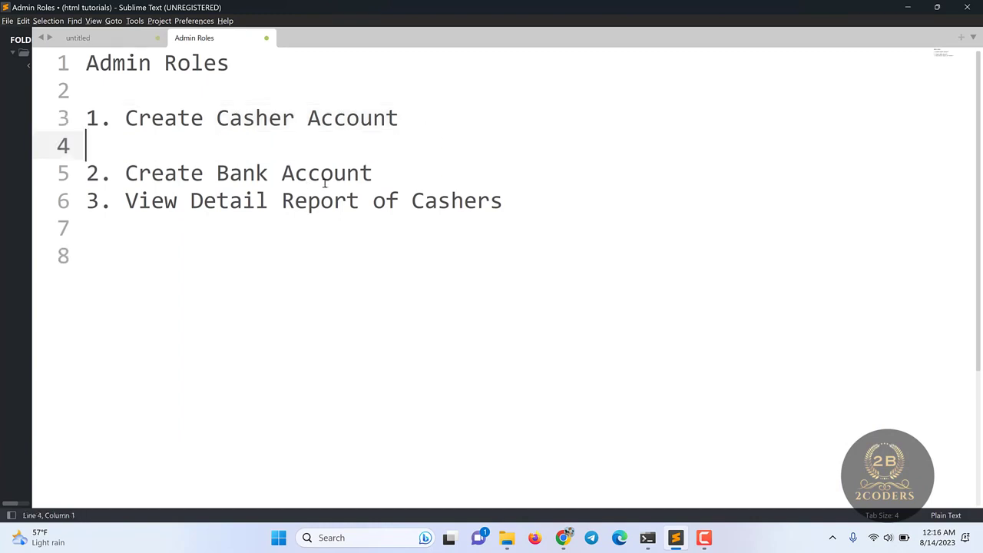
pyautogui.click(388, 171)
pyautogui.press('Return')
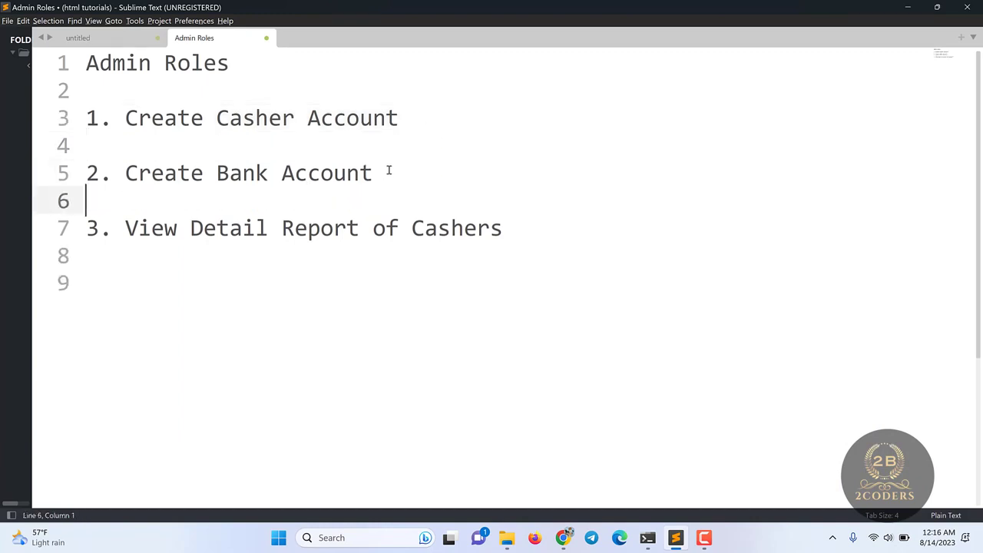
pyautogui.click(503, 228)
pyautogui.keyDown('shift'); pyautogui.click(151, 228); pyautogui.keyUp('shift')
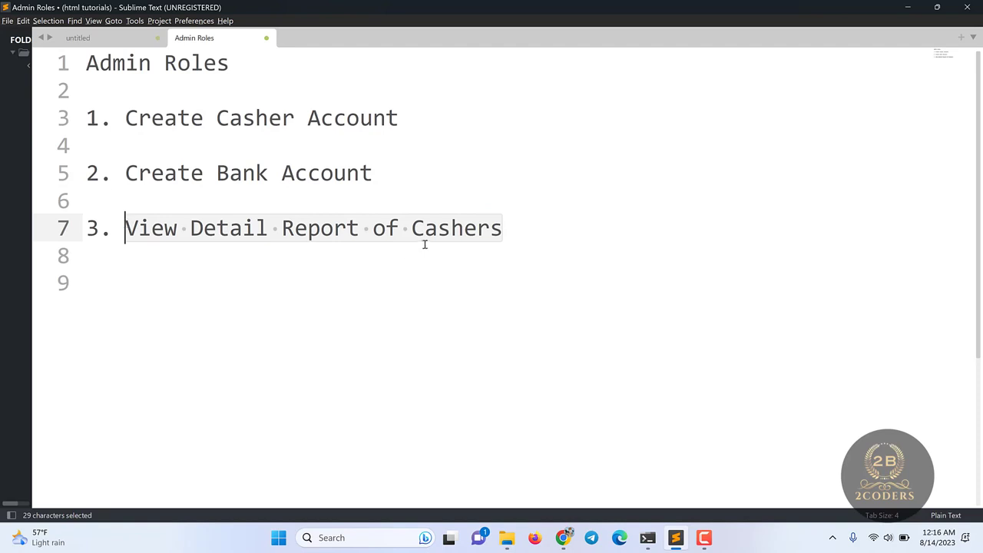
pyautogui.click(515, 226)
pyautogui.press('Return')
pyautogui.press('Return')
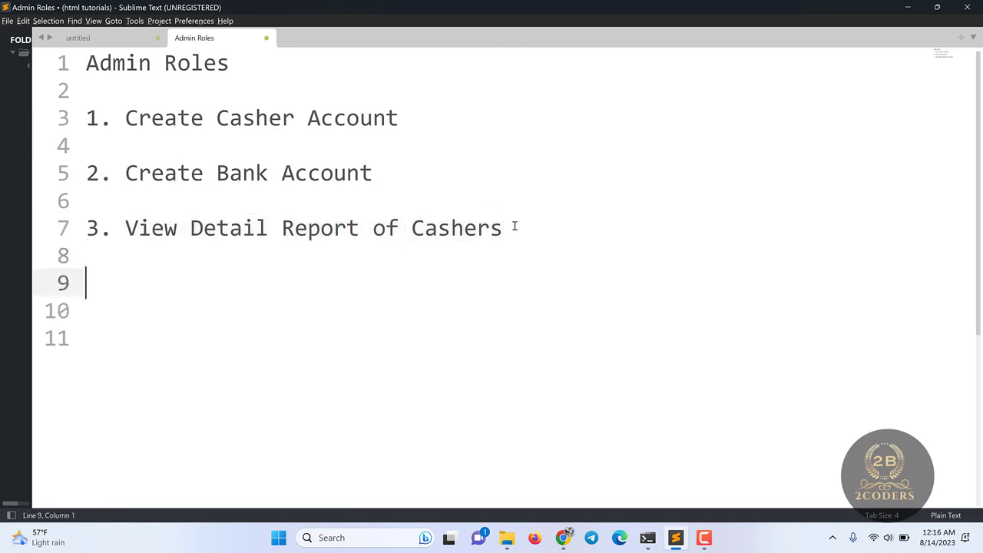
pyautogui.moveTo(515, 226); pyautogui.dragTo(90, 77)
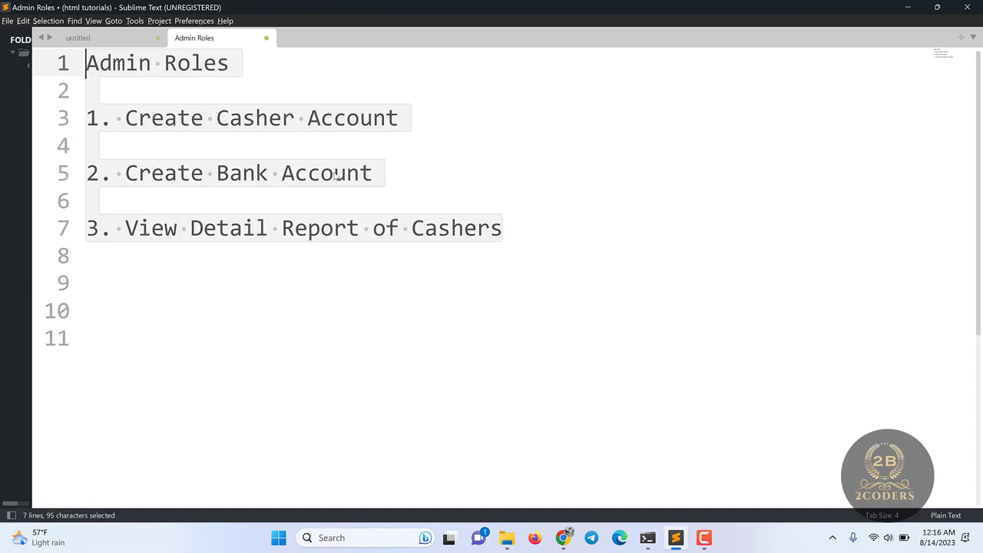
pyautogui.click(142, 98)
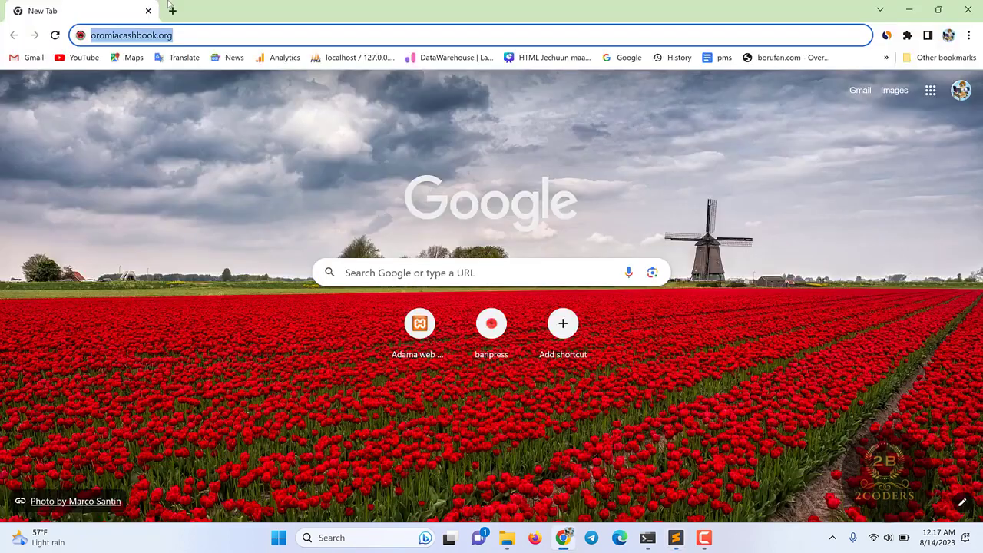
# - Search Google for 'oromia cashbook' and open the oromiacashbook.org result
pyautogui.write('g')
pyautogui.press('Return')
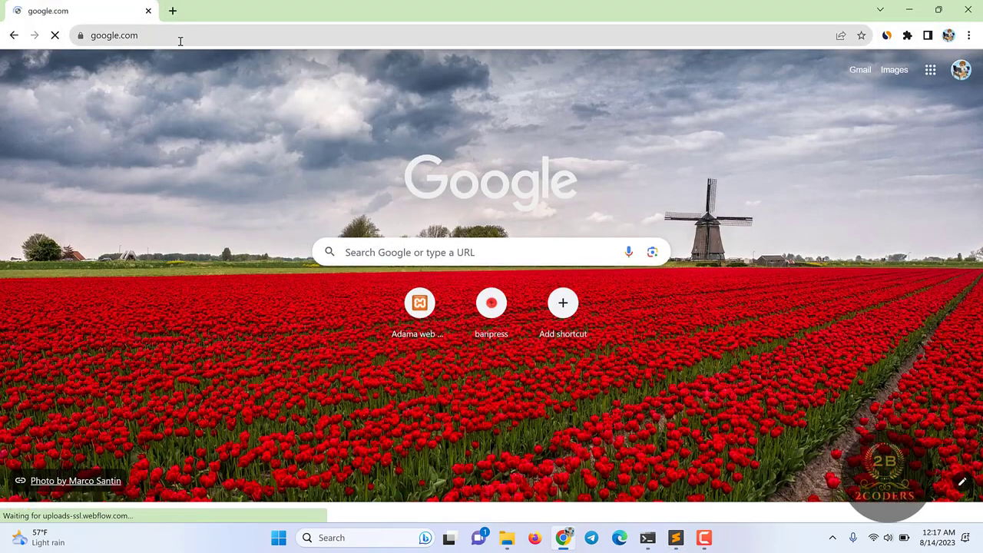
pyautogui.write('oro')
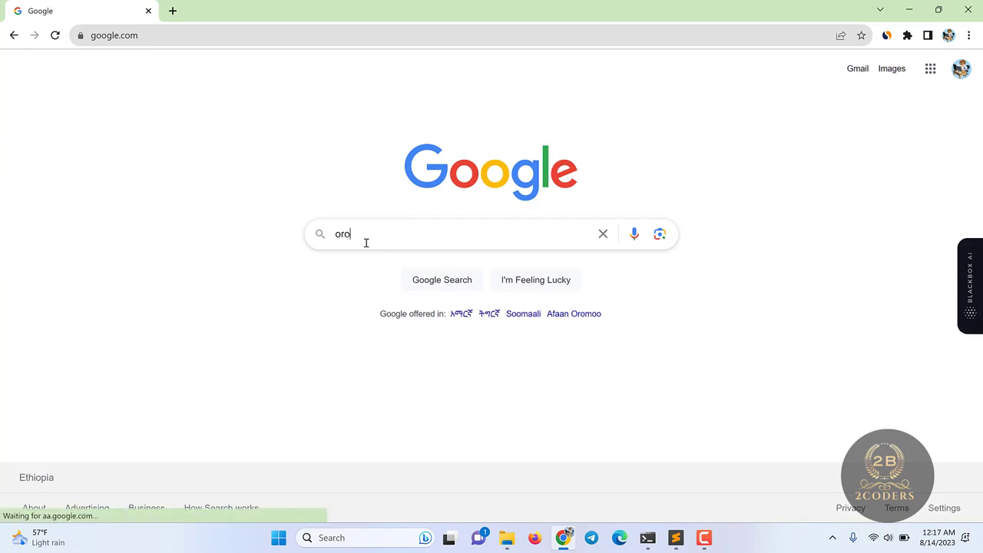
pyautogui.write('mia cashb')
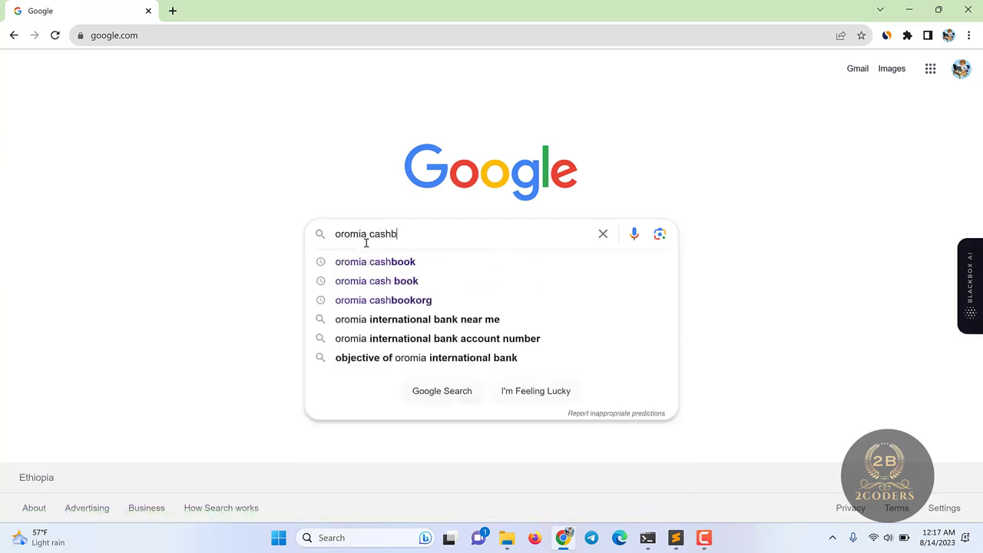
pyautogui.write('ook')
pyautogui.press('Return')
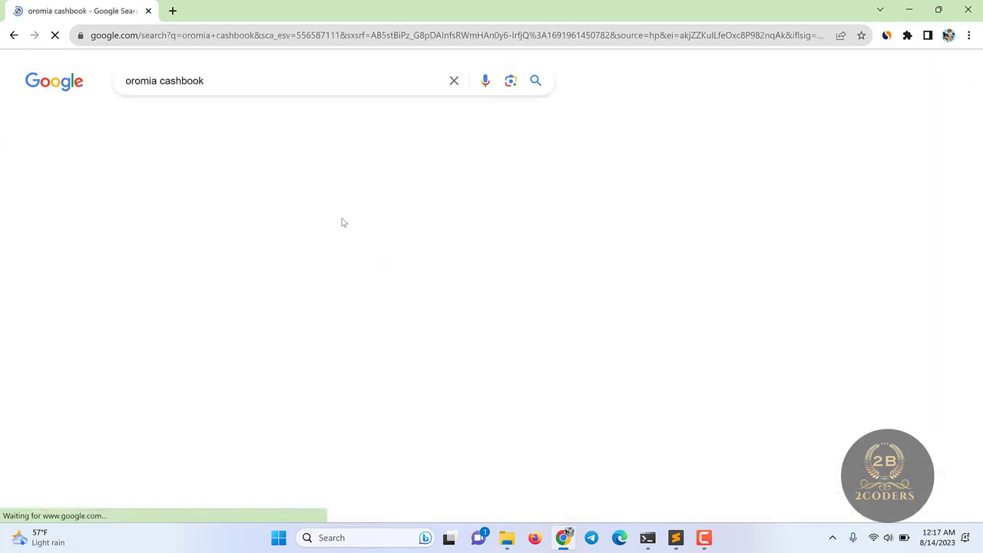
pyautogui.click(199, 231)
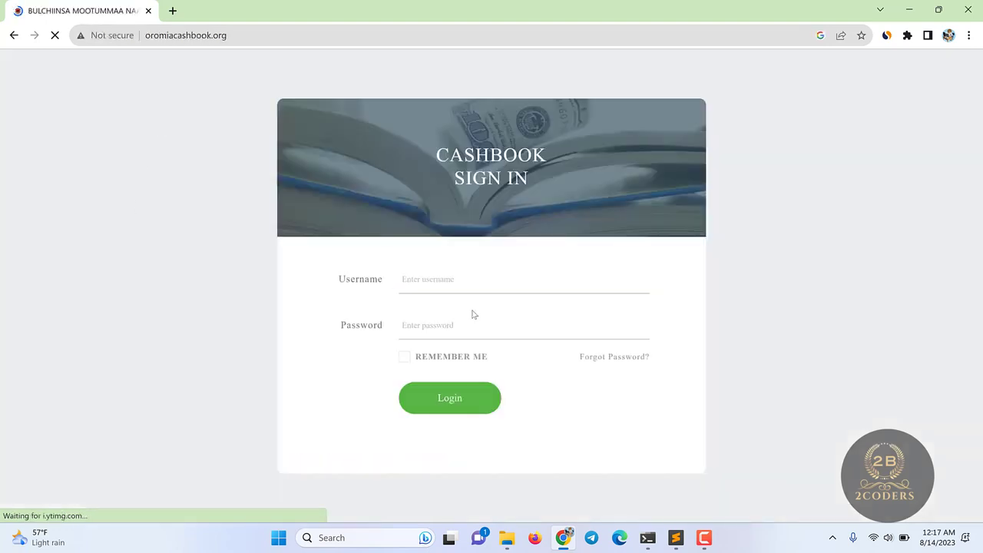
# - Begin entering the admin username, then reload the Cashbook sign-in page
pyautogui.click(438, 283)
pyautogui.write('admin')
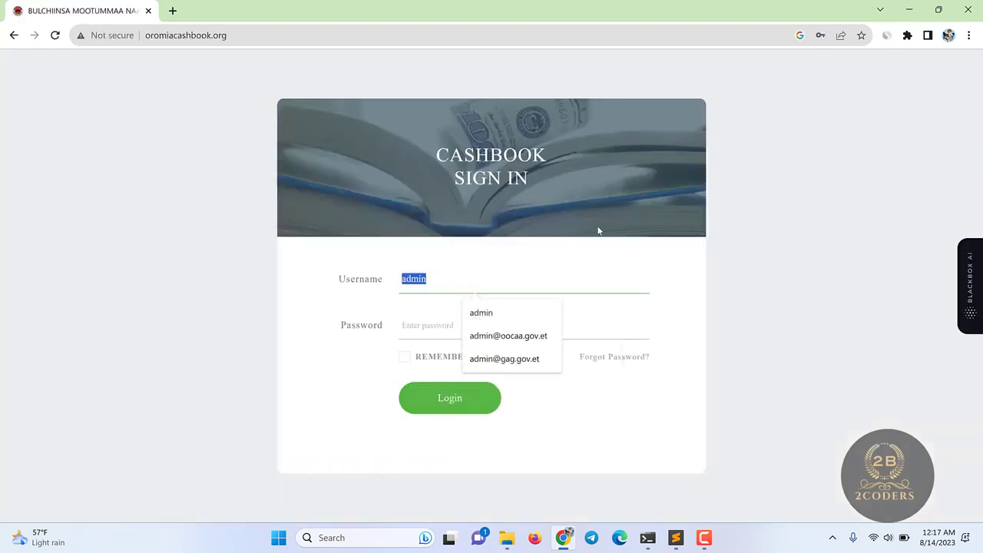
pyautogui.click(599, 231)
pyautogui.click(240, 36)
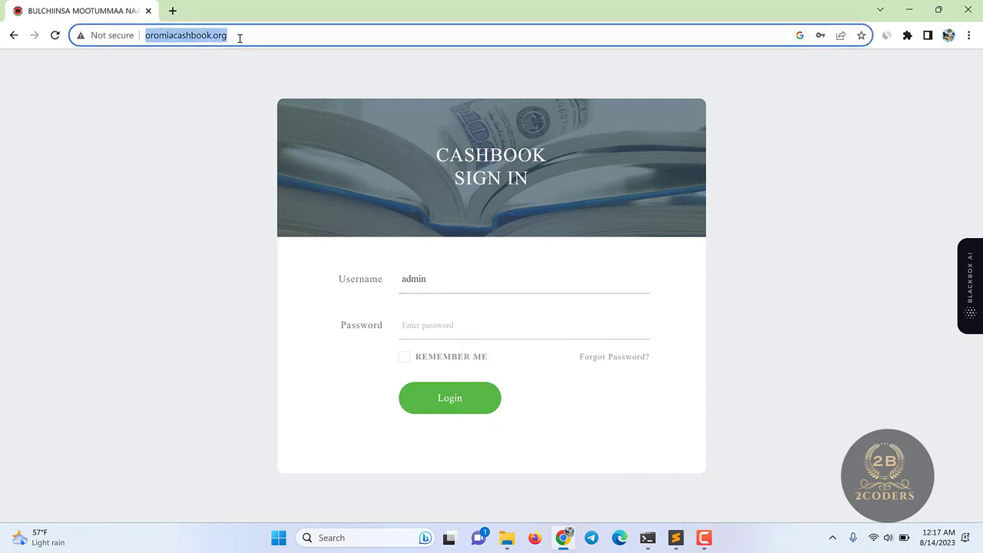
pyautogui.press('Return')
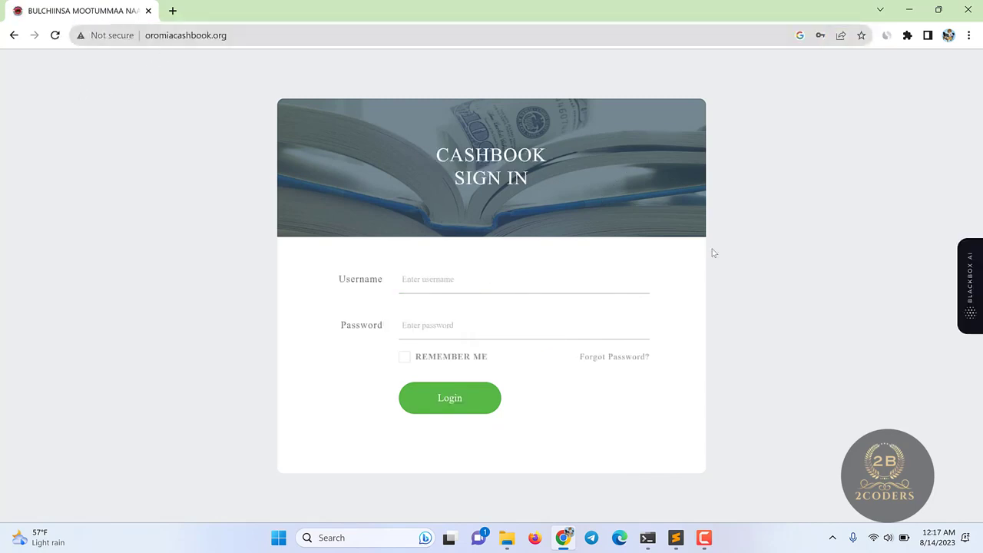
# - Enter the admin username and a password, and submit the login
pyautogui.click(455, 284)
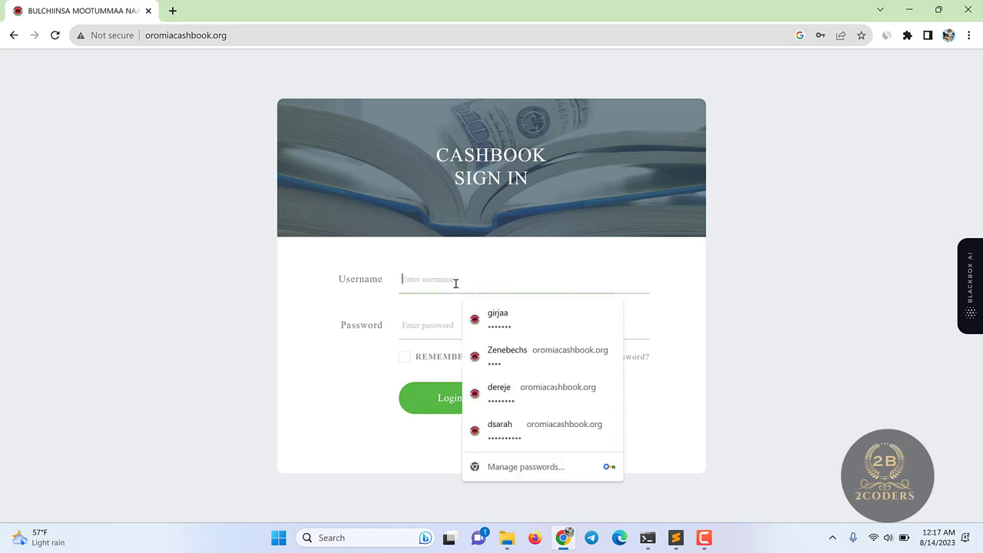
pyautogui.write('admin')
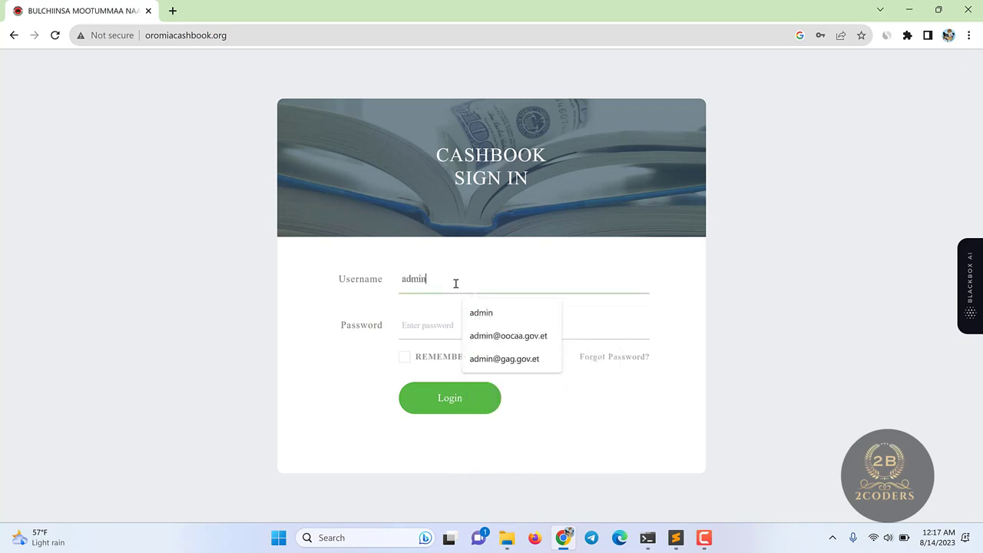
pyautogui.click(296, 340)
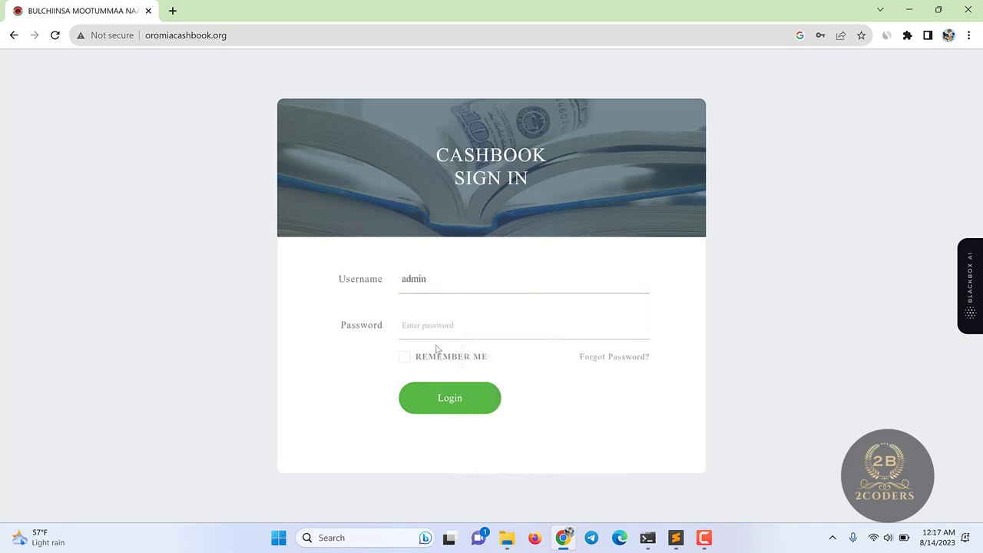
pyautogui.doubleClick(399, 278)
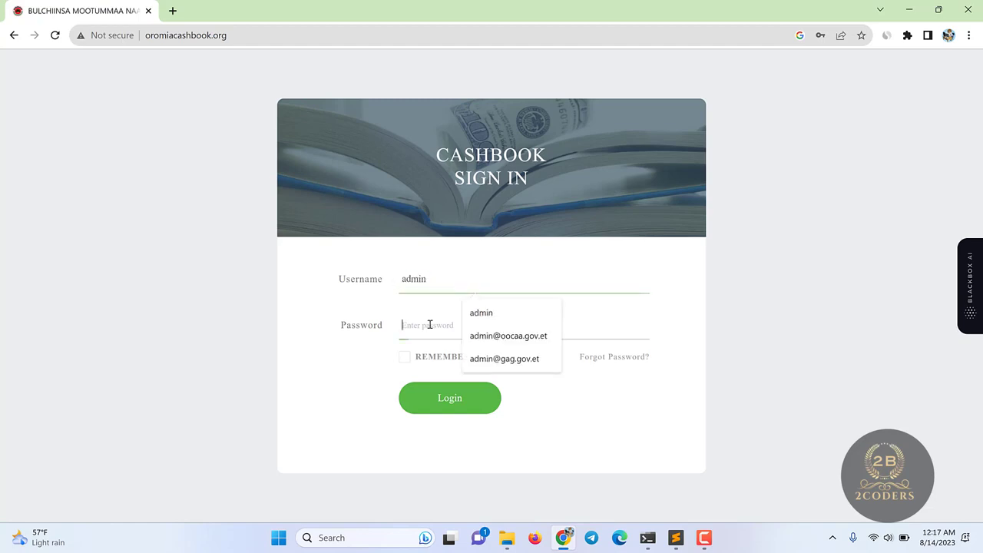
pyautogui.click(429, 325)
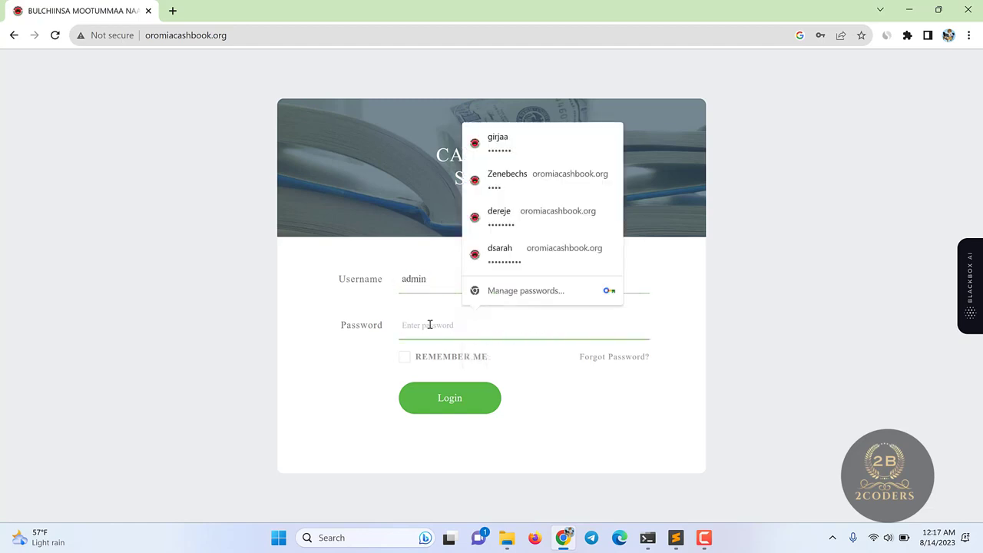
pyautogui.write('1234')
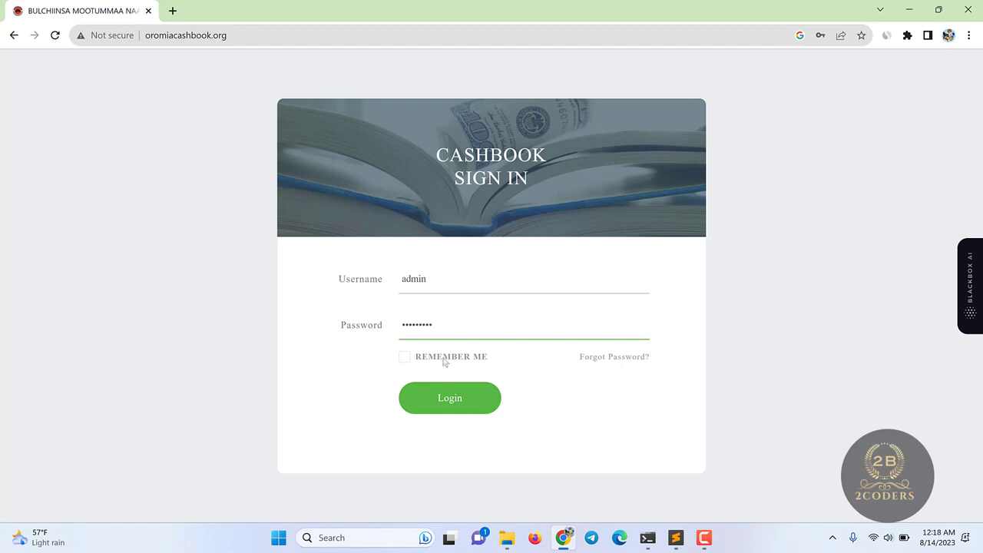
pyautogui.click(463, 404)
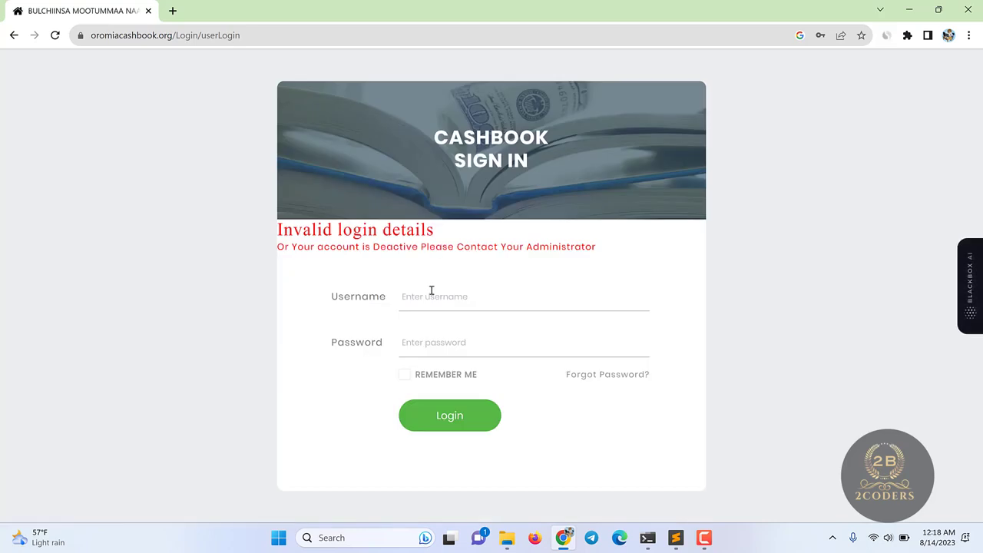
# - Fill the admin login from the browser's saved credentials and submit it again
pyautogui.click(433, 310)
pyautogui.write('adm')
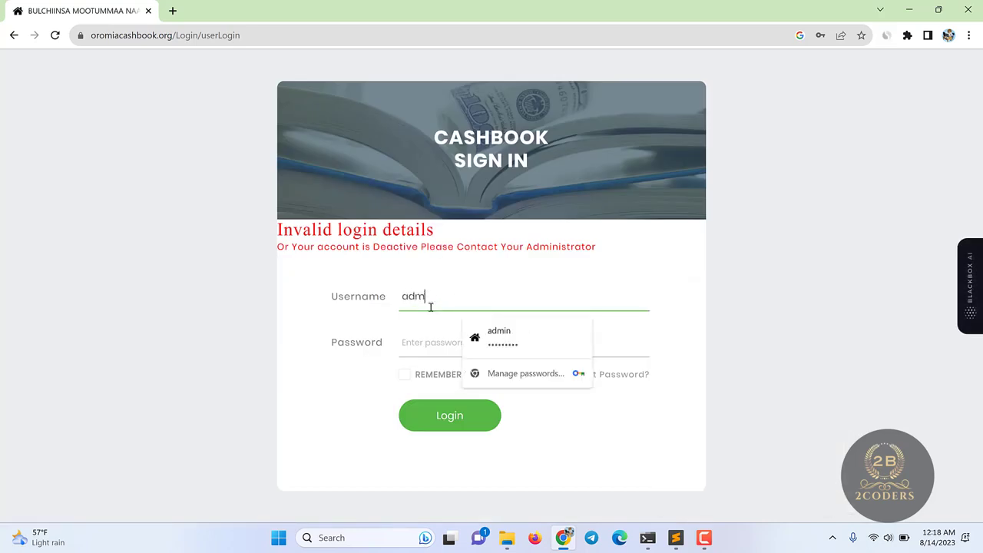
pyautogui.write('in')
pyautogui.click(478, 324)
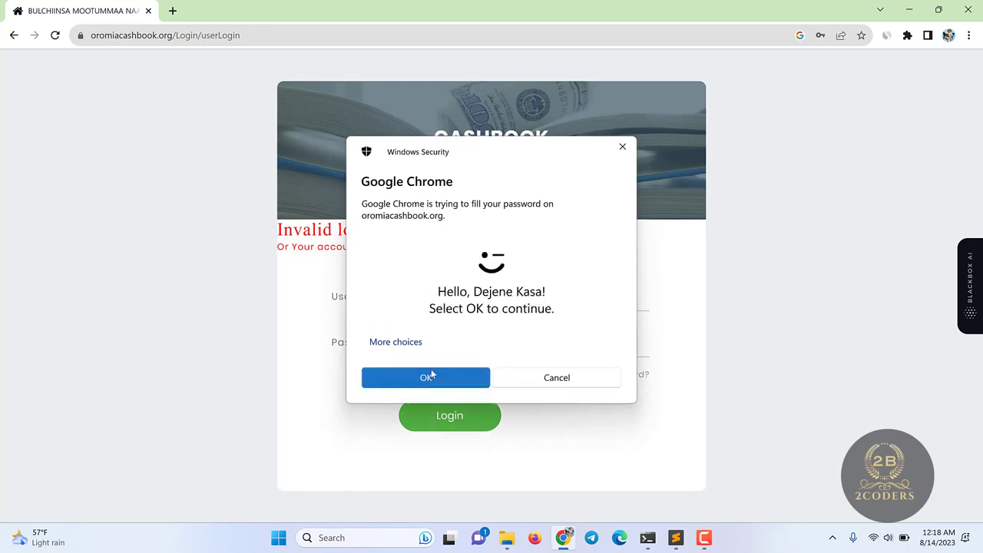
pyautogui.click(432, 375)
pyautogui.click(435, 412)
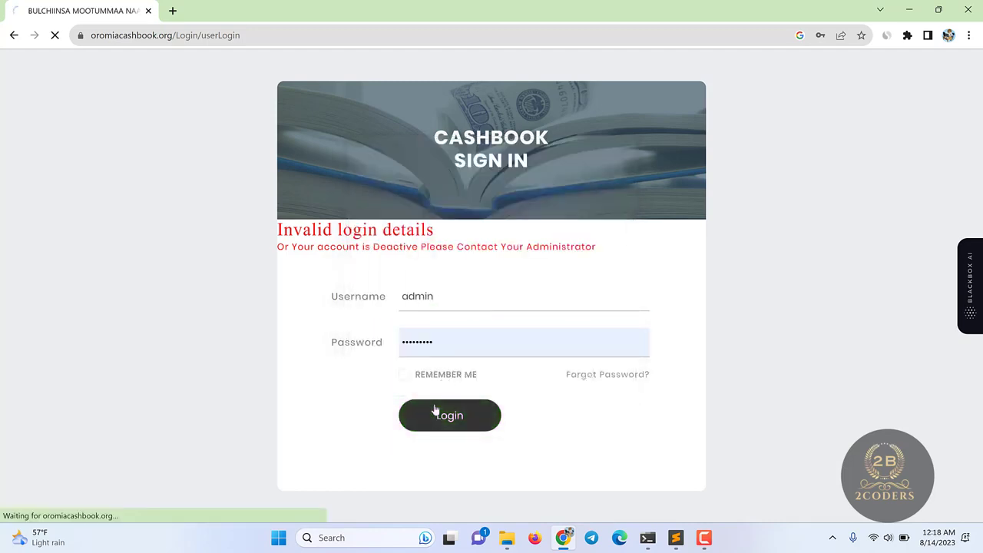
# - Type the admin username and password into the login form
pyautogui.click(432, 283)
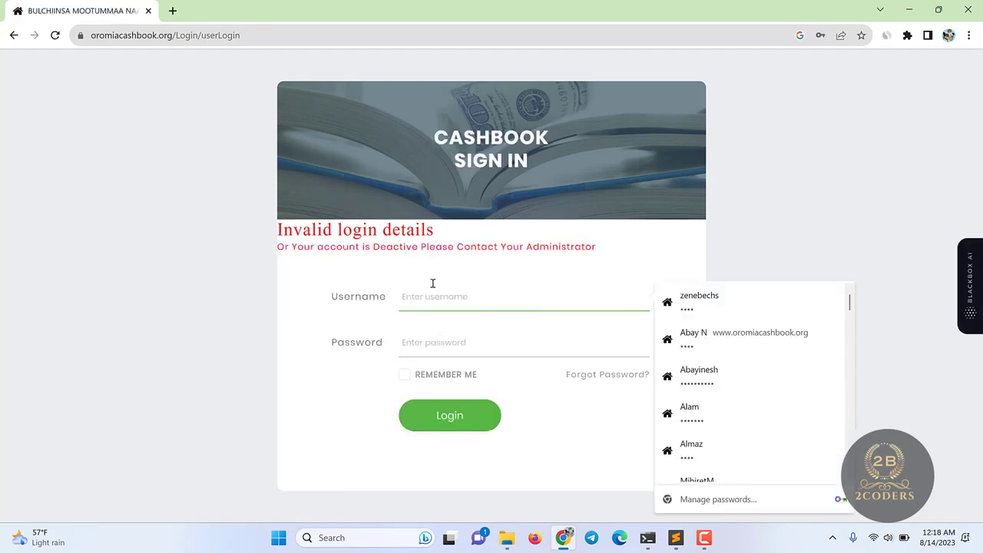
pyautogui.write('admin')
pyautogui.press('Tab')
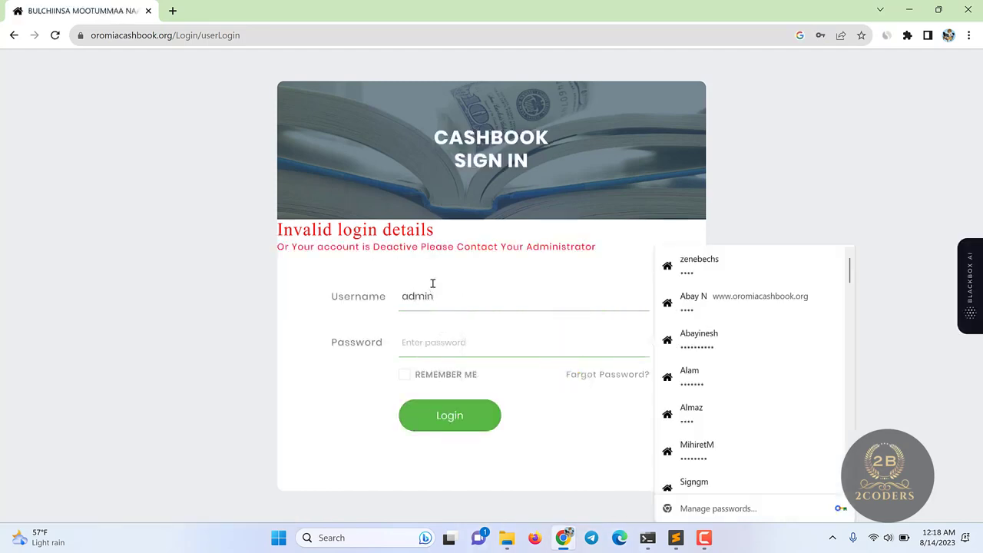
pyautogui.write('ad')
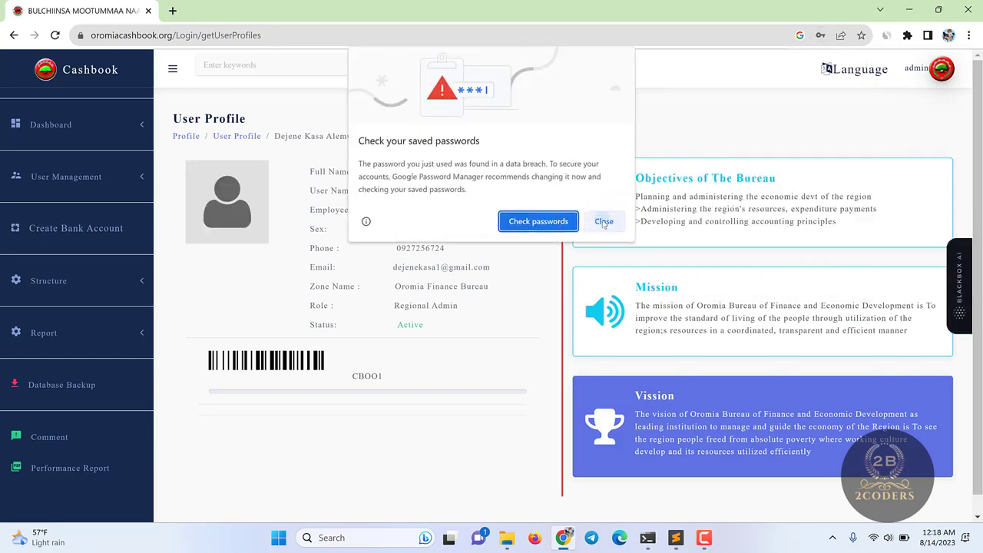
# - Dismiss Chrome's password breach warning and update-password prompt
pyautogui.click(604, 222)
pyautogui.click(834, 221)
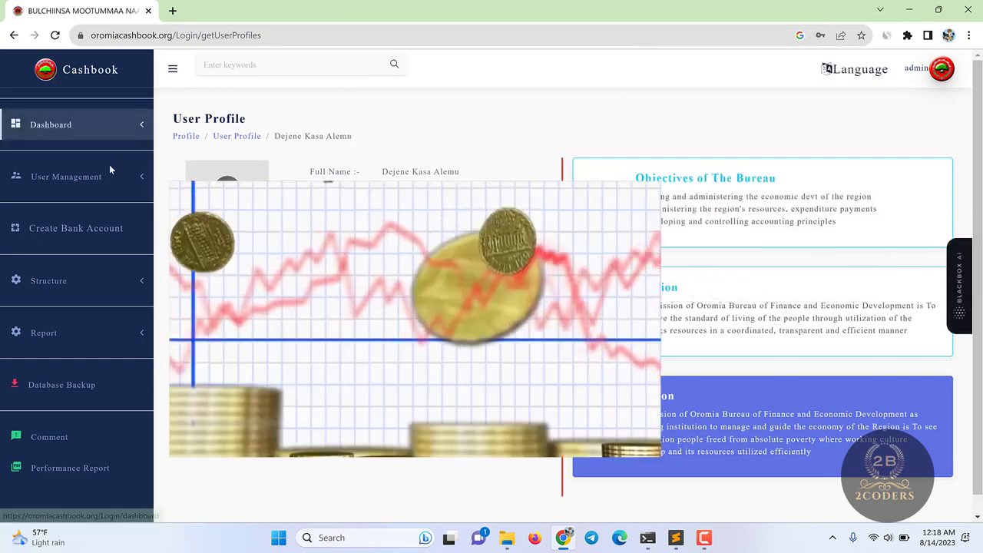
pyautogui.scroll(1, 563, 307)
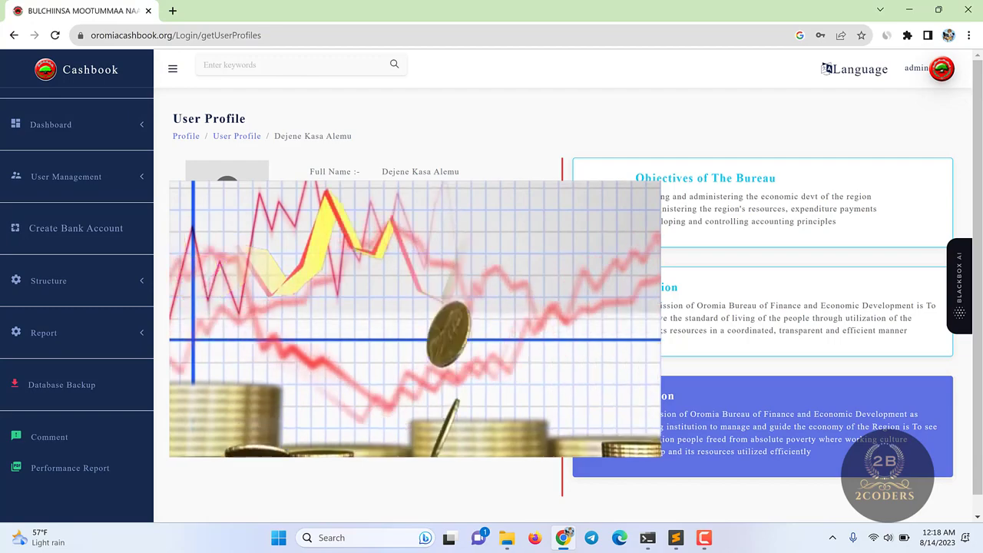
pyautogui.scroll(-1, 865, 292)
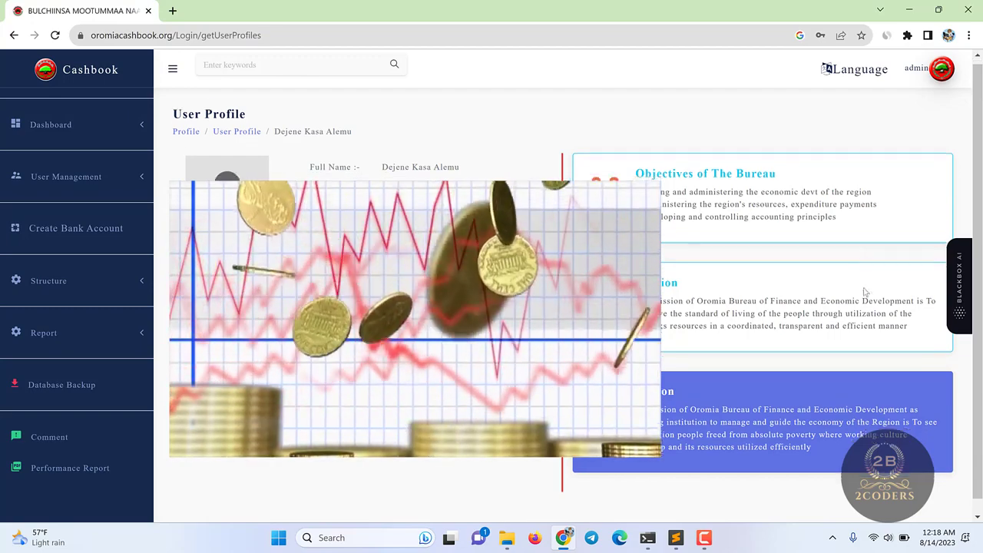
pyautogui.scroll(1, 865, 299)
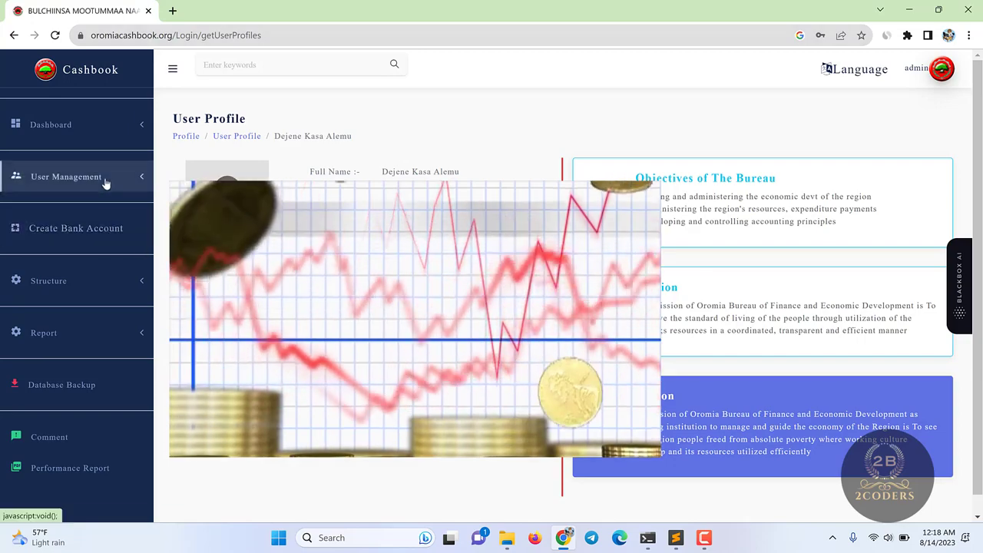
# - Browse the Zone Admin list under User Management, viewing pages 3 and 2
pyautogui.click(100, 177)
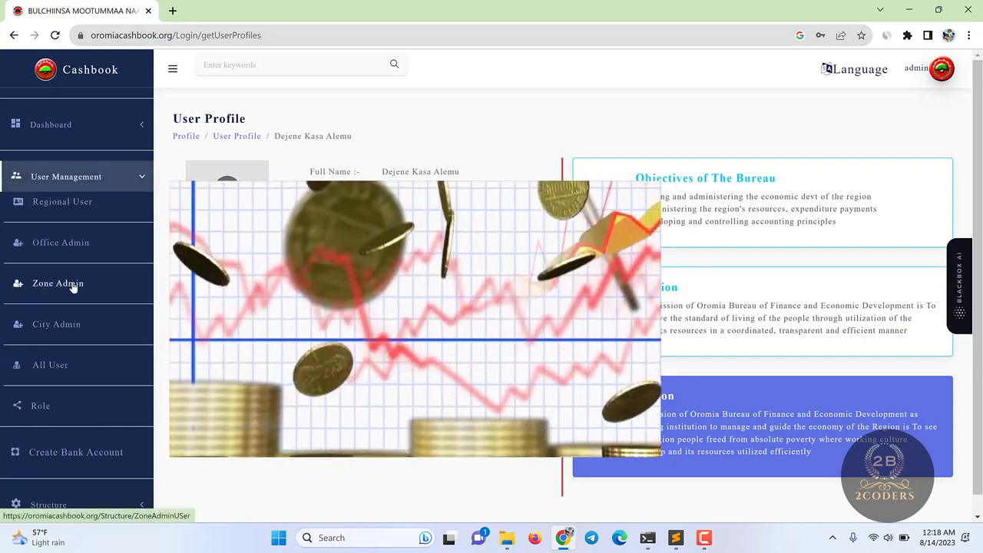
pyautogui.click(73, 284)
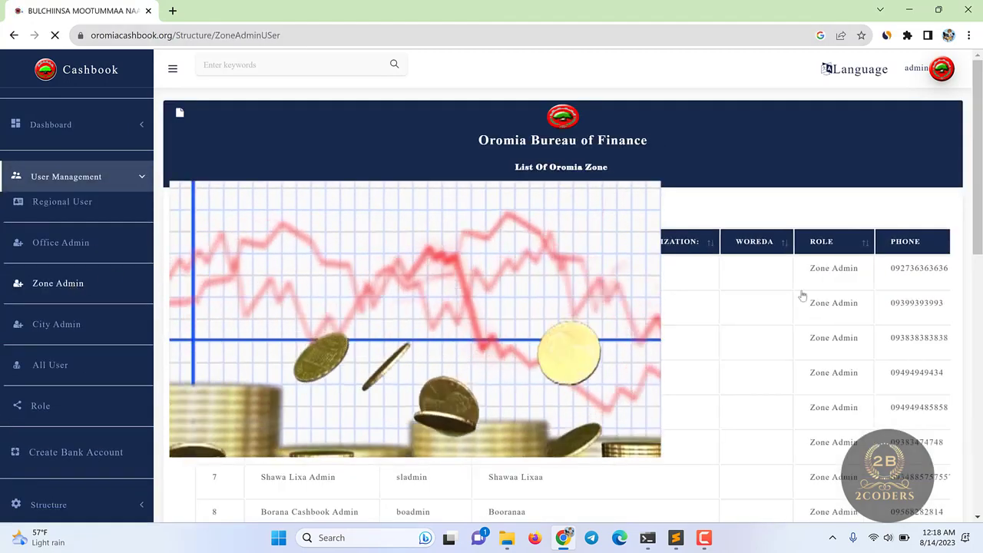
pyautogui.scroll(-7, 816, 391)
pyautogui.scroll(-3, 815, 392)
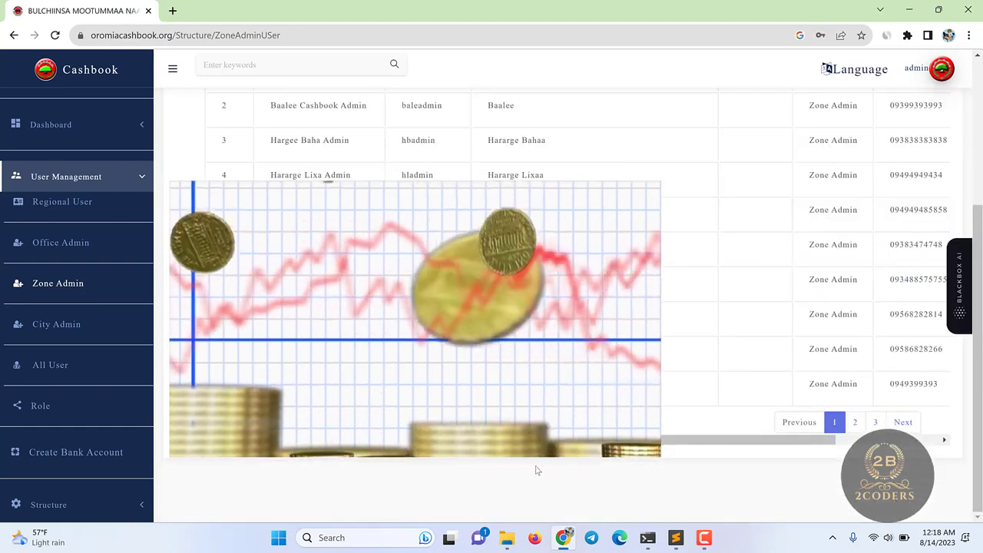
pyautogui.hscroll(3, 746, 430)
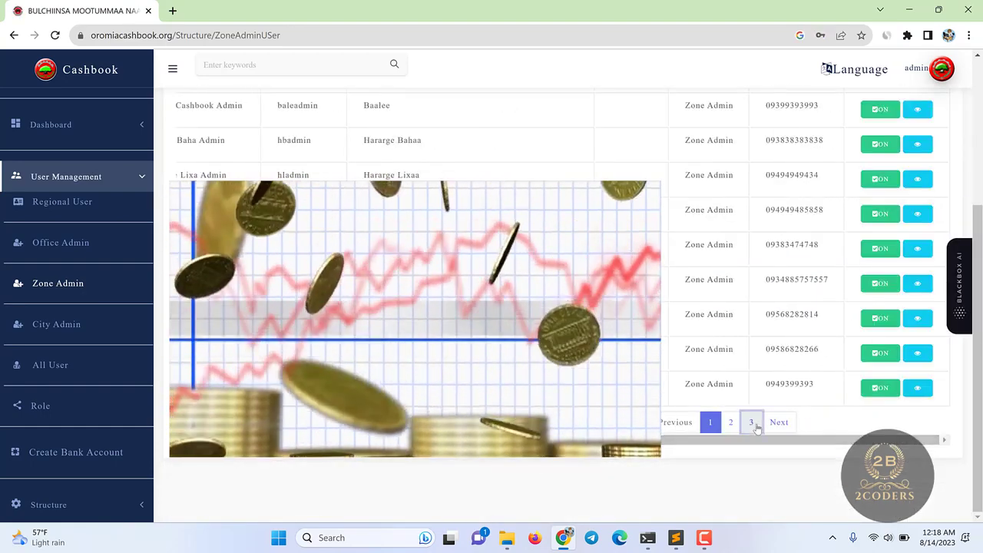
pyautogui.click(750, 419)
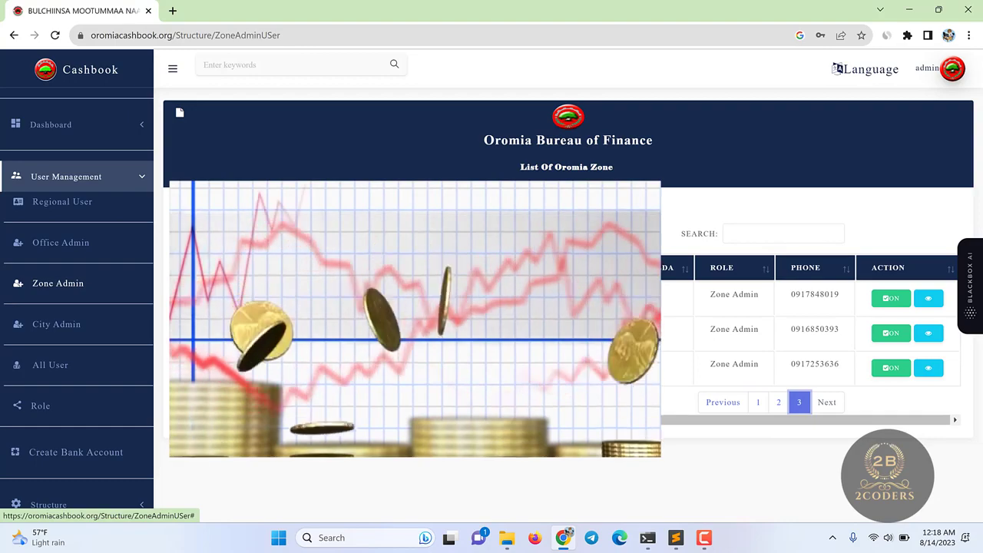
pyautogui.click(779, 402)
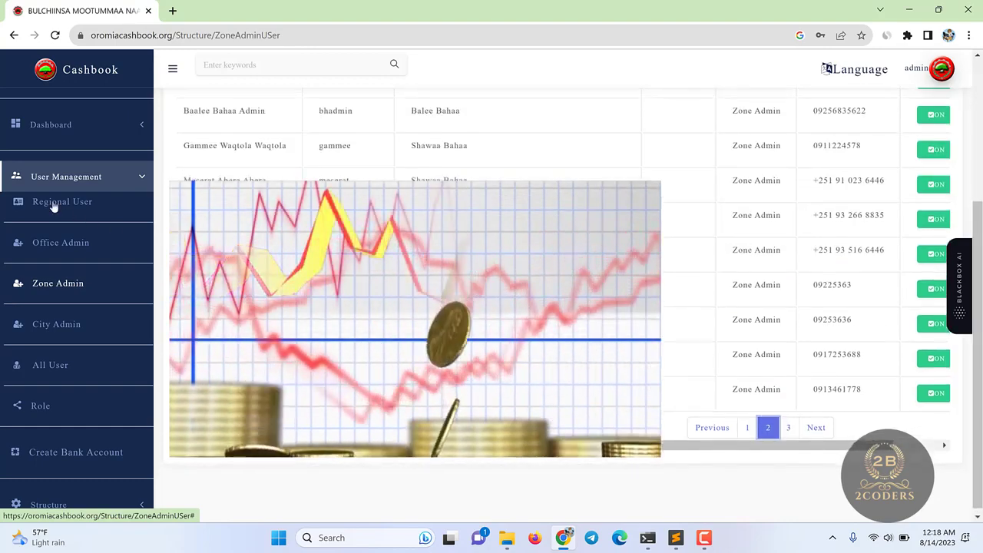
# - View the Regional User and City Admin lists, then log out of the admin account
pyautogui.click(52, 203)
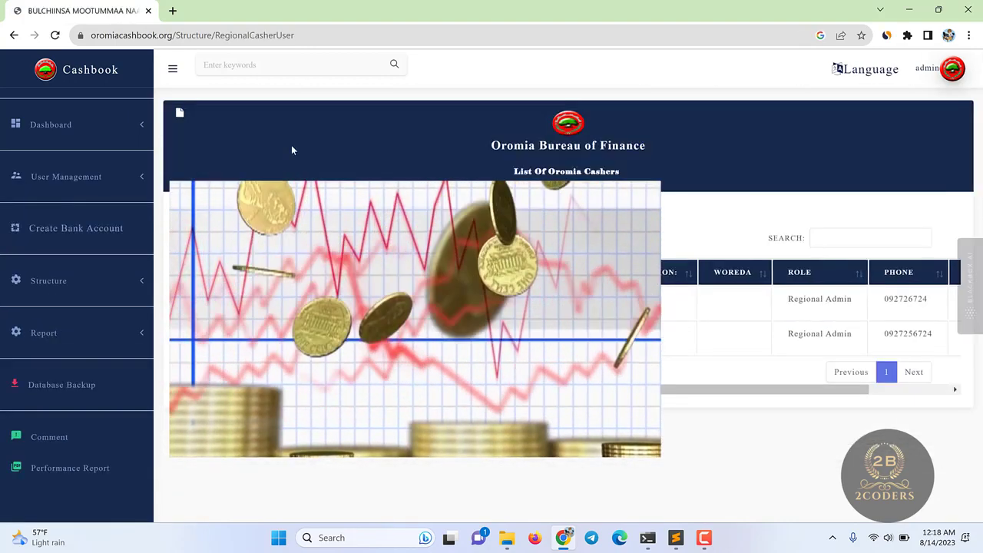
pyautogui.click(46, 177)
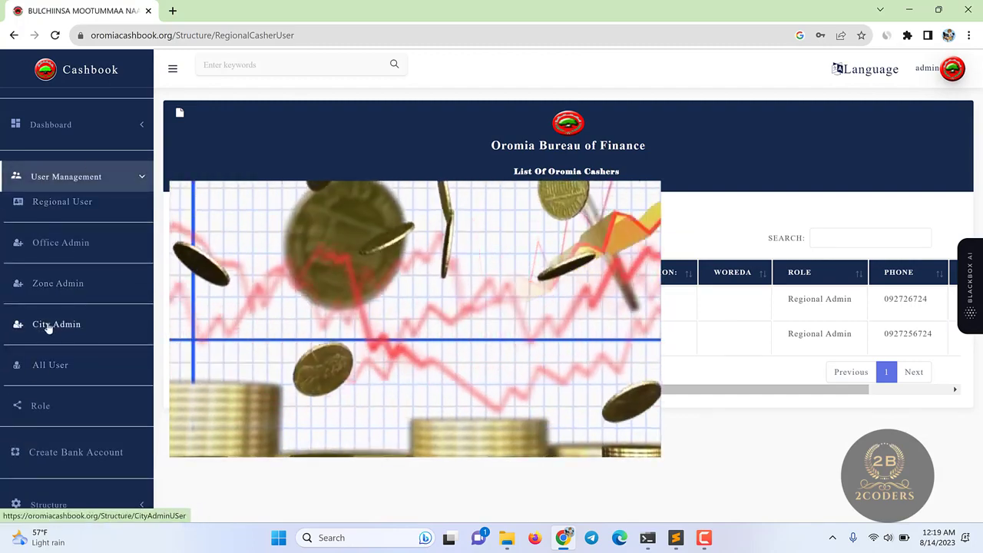
pyautogui.click(76, 321)
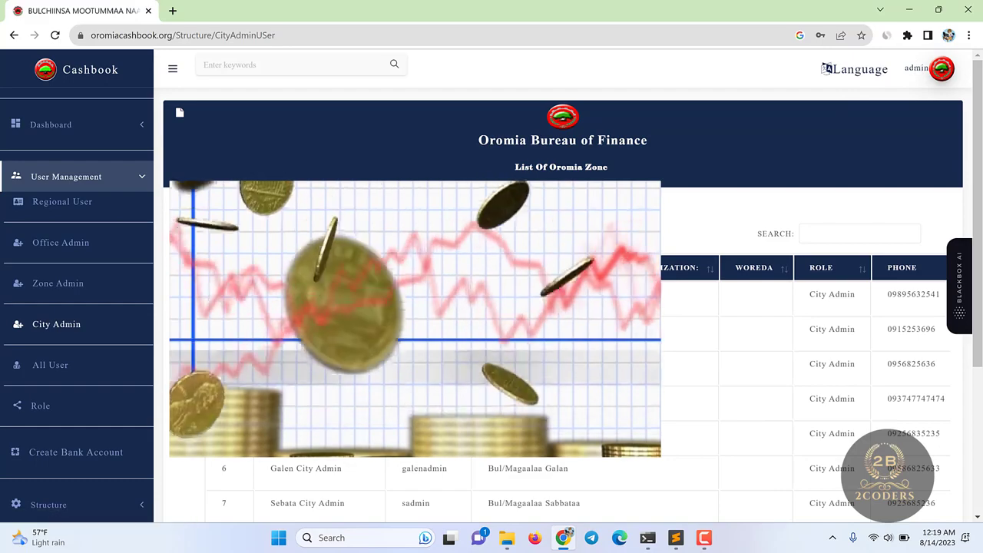
pyautogui.moveTo(706, 542)
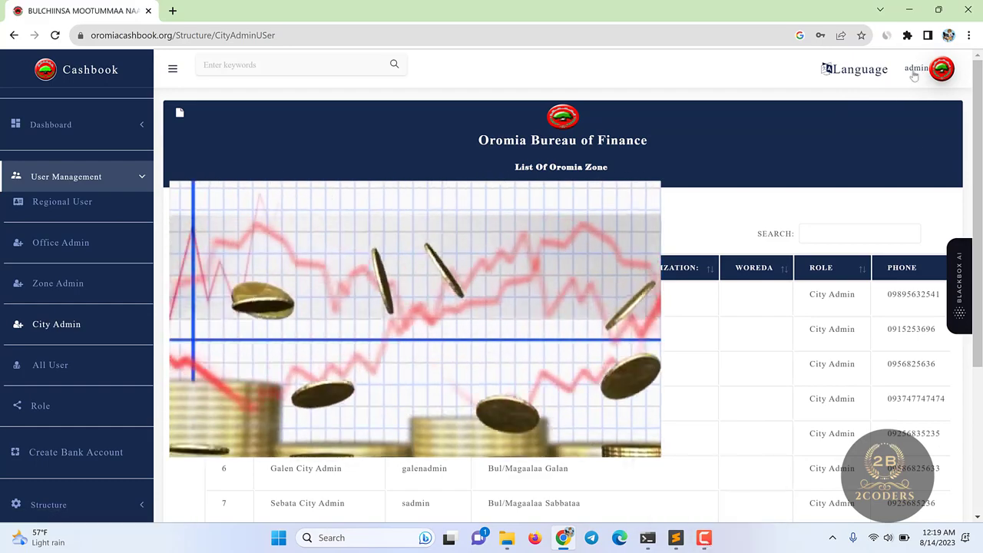
pyautogui.click(918, 68)
pyautogui.click(837, 212)
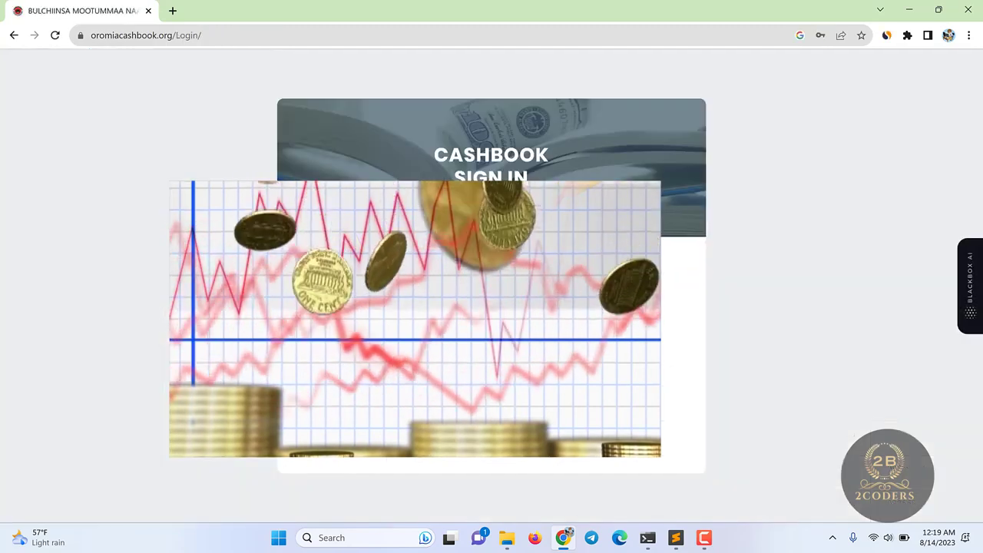
# - Sign in with a saved zone admin account
pyautogui.click(524, 279)
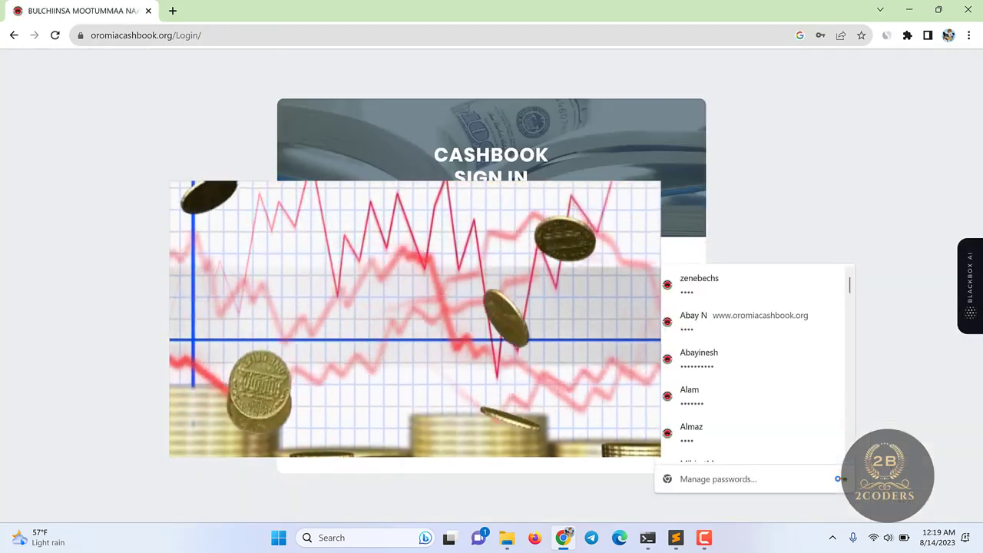
pyautogui.write('mukter')
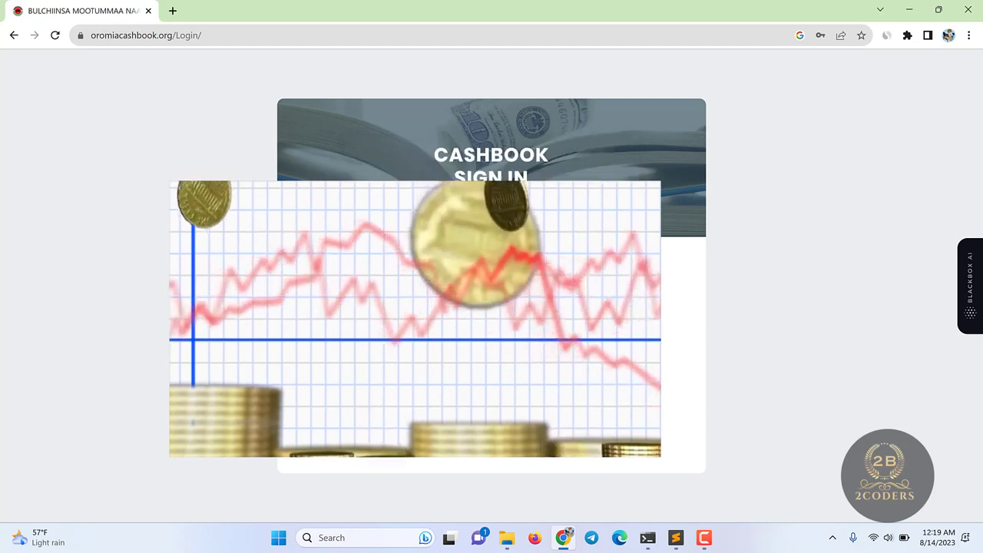
pyautogui.press('Return')
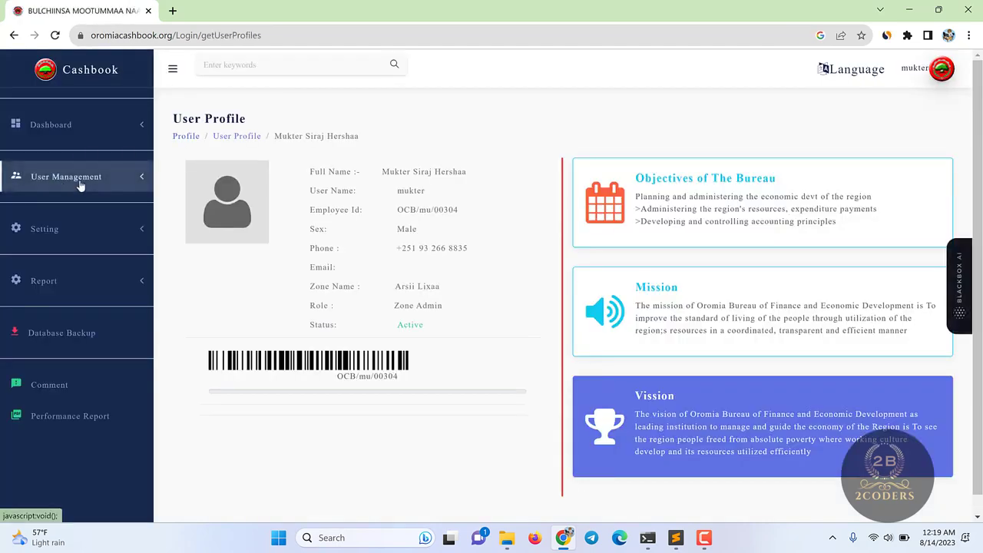
# - Open the Zone Casher list under User Management and scroll through it
pyautogui.click(49, 176)
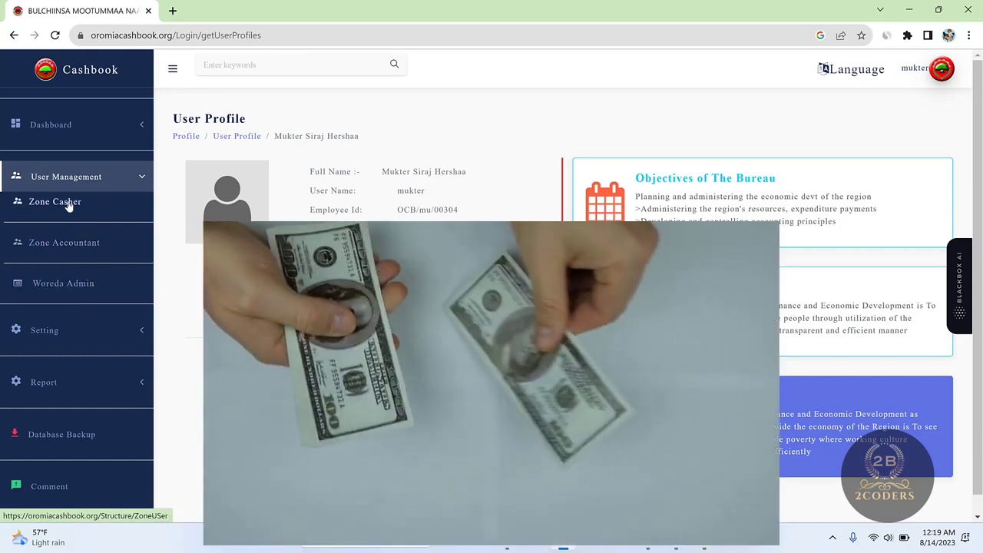
pyautogui.click(63, 202)
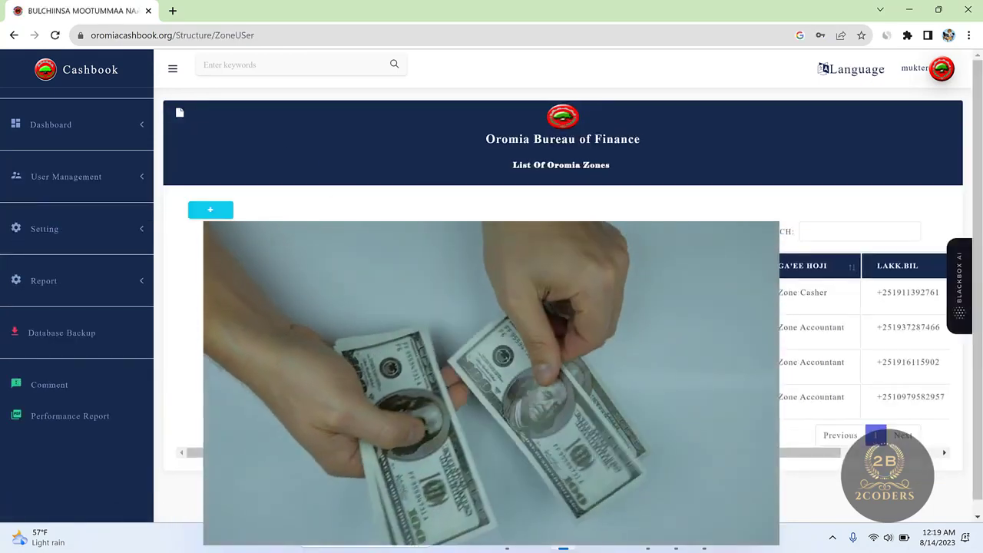
pyautogui.scroll(-1, 216, 209)
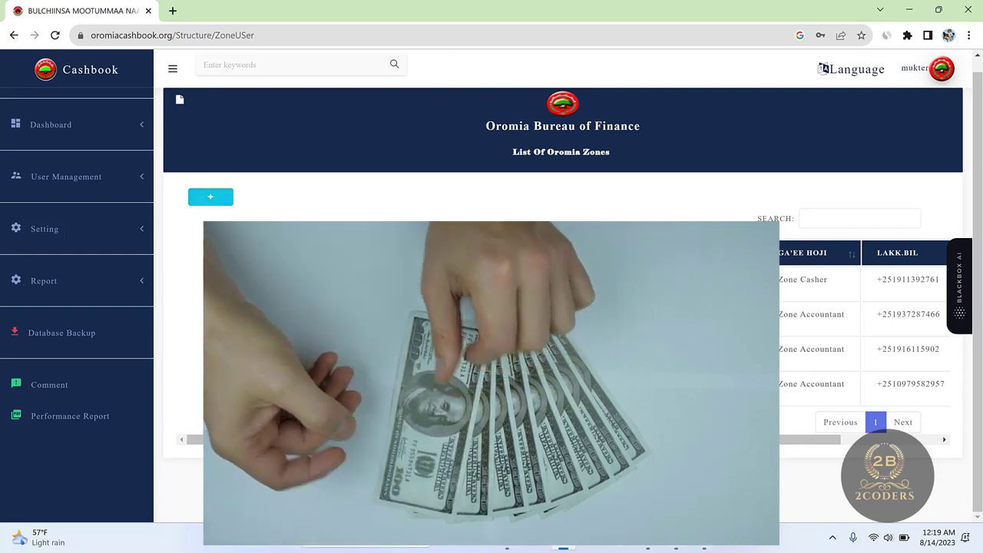
pyautogui.click(704, 538)
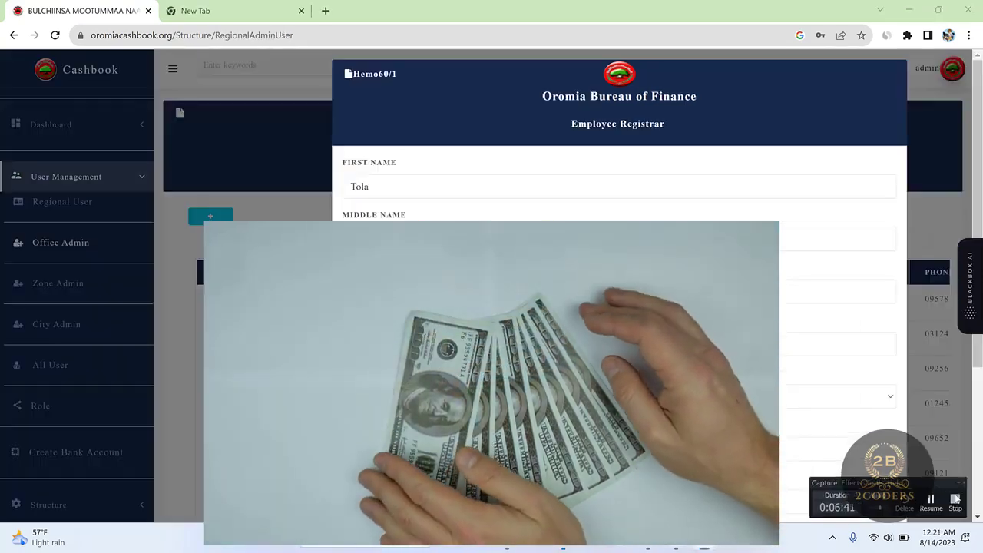
pyautogui.press('Tab')
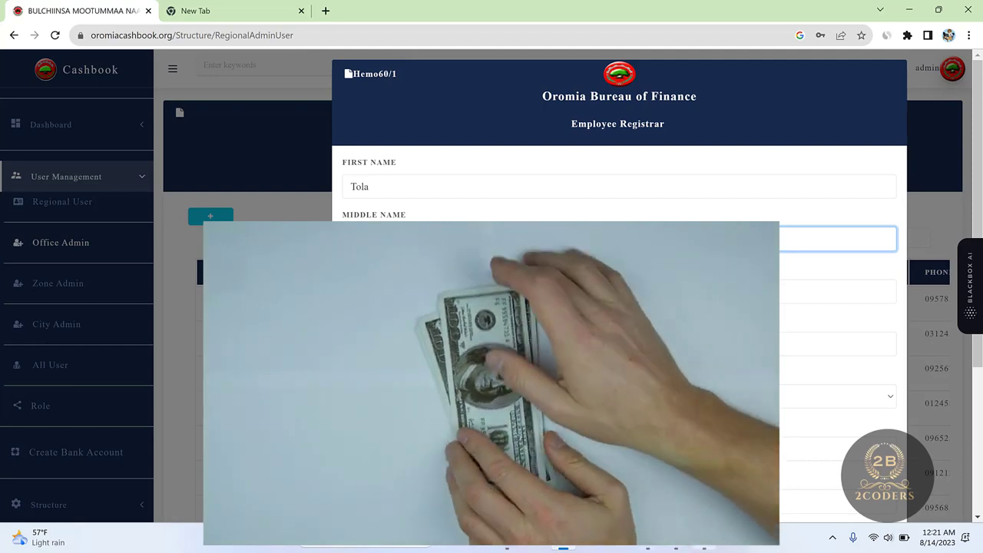
pyautogui.click(704, 538)
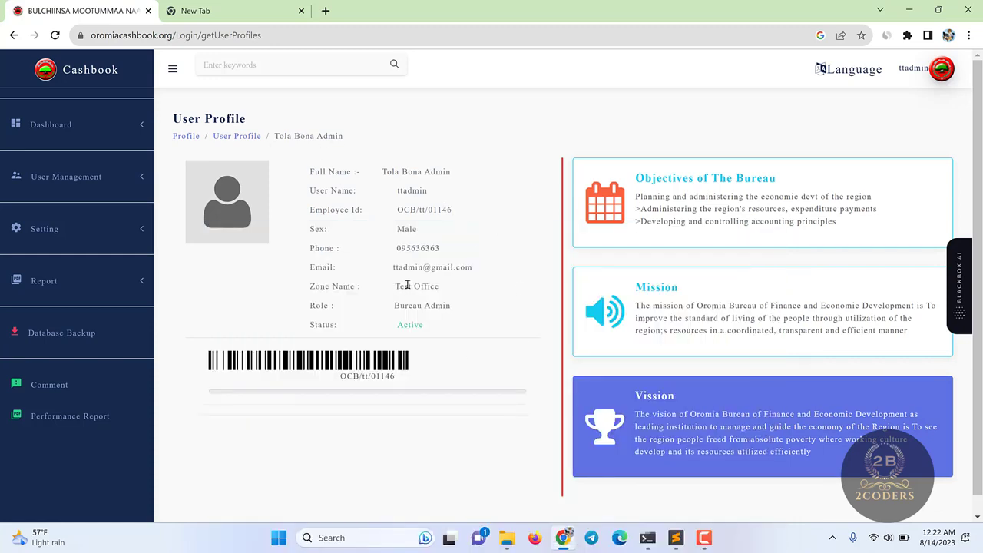
# - Go to User Management > Bereau Cashier and open the Employee Registrar form
pyautogui.tripleClick(407, 285)
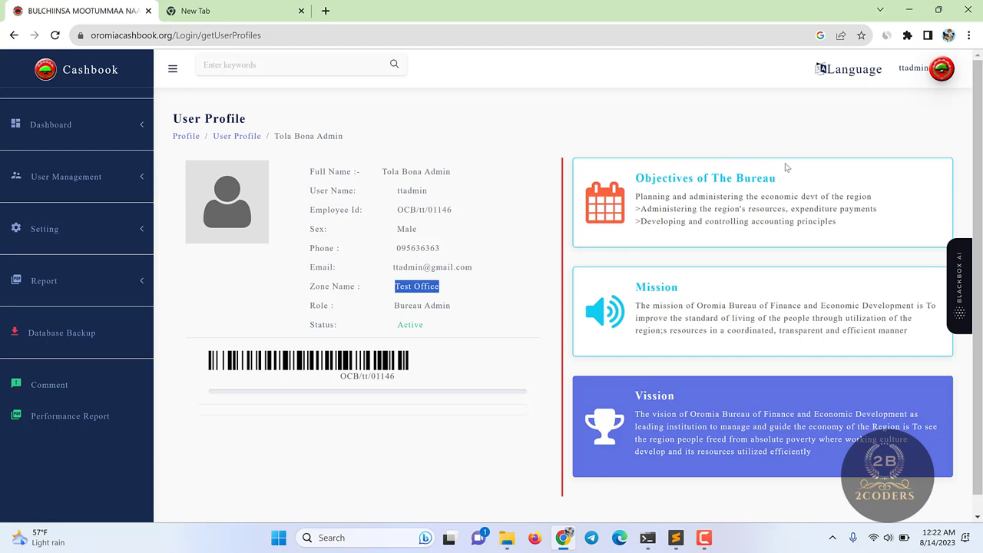
pyautogui.click(102, 172)
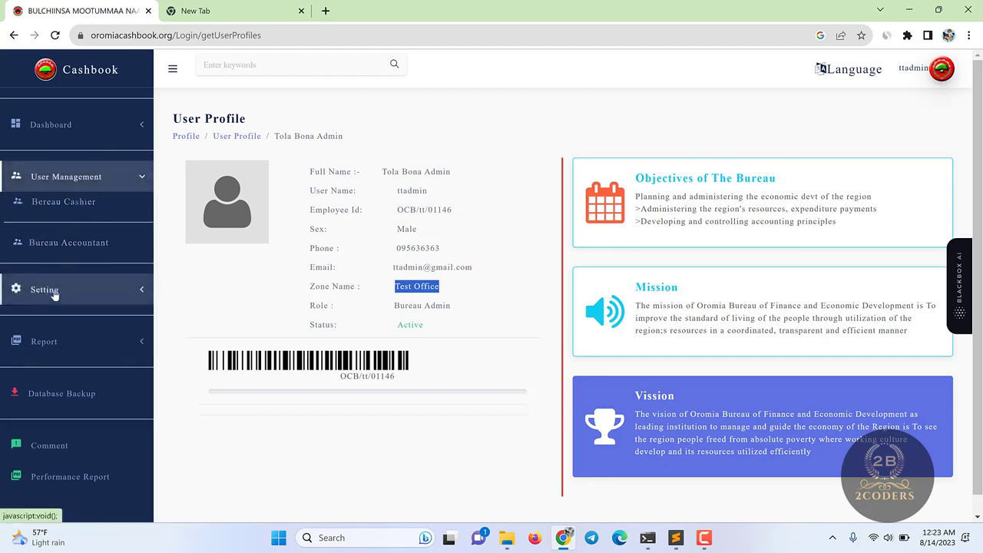
pyautogui.click(69, 206)
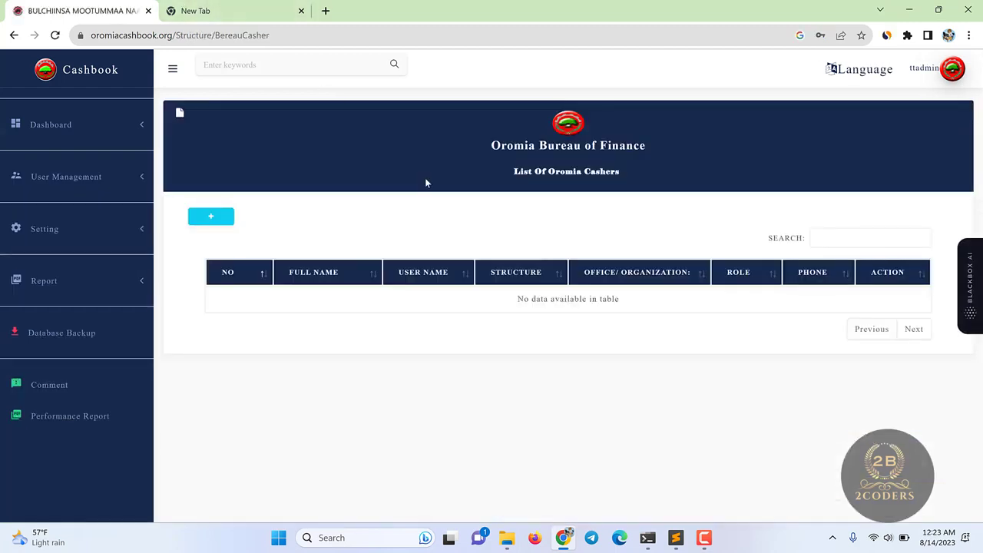
pyautogui.click(210, 217)
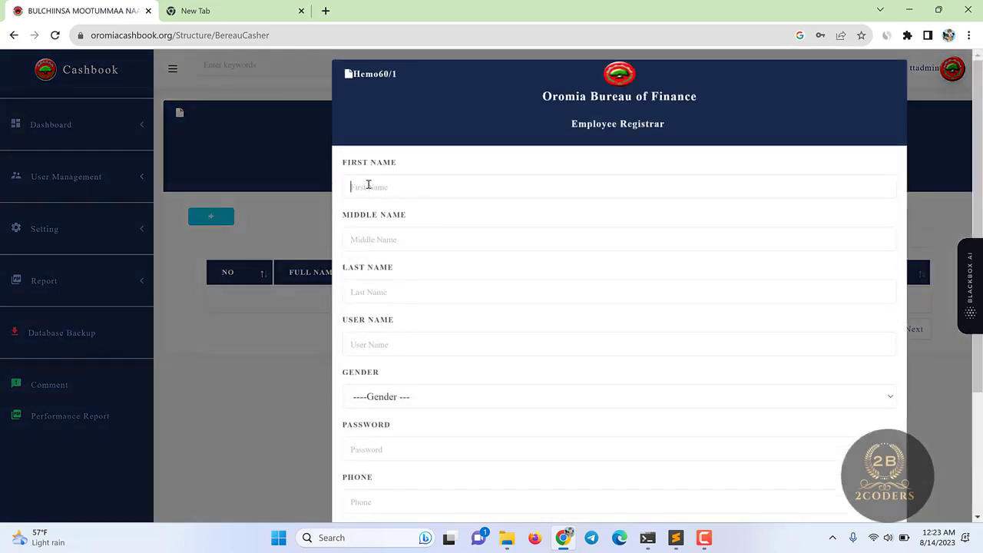
# - Enter the new cashier's first name and a matching middle name in the registrar form
pyautogui.click(369, 185)
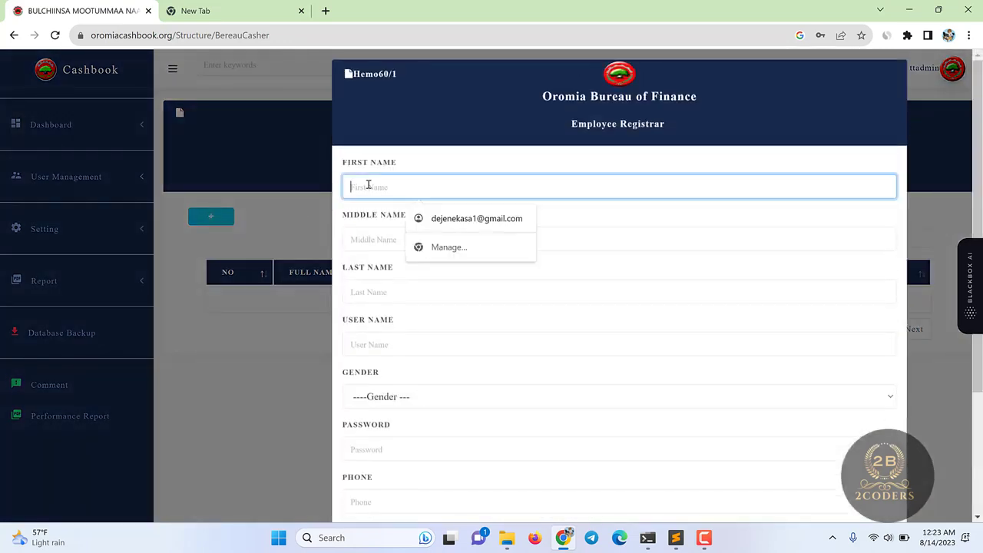
pyautogui.write('CA')
pyautogui.press('BackSpace')
pyautogui.write('T')
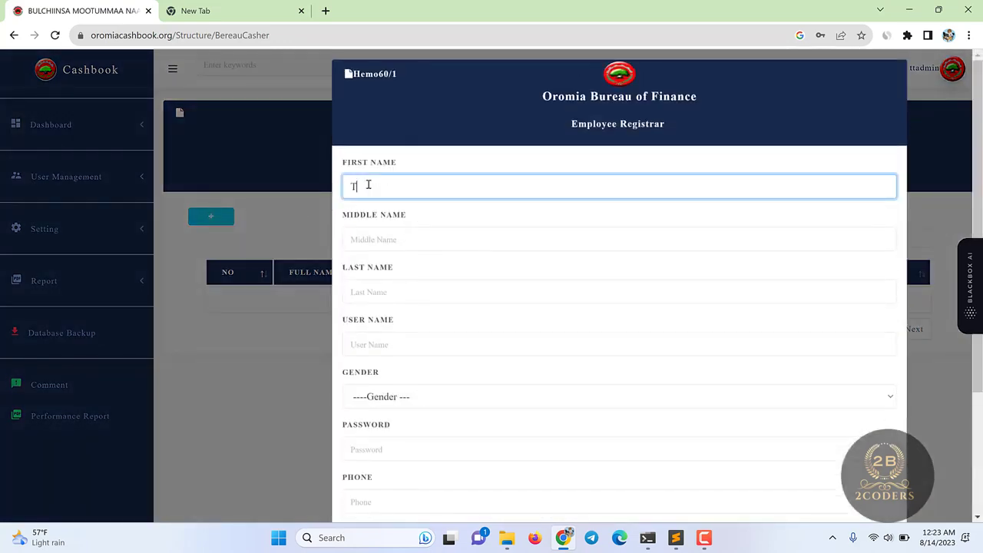
pyautogui.write('easher')
pyautogui.doubleClick(369, 185)
pyautogui.hotkey('ctrl', 'c')
pyautogui.click(384, 237)
pyautogui.hotkey('ctrl', 'v')
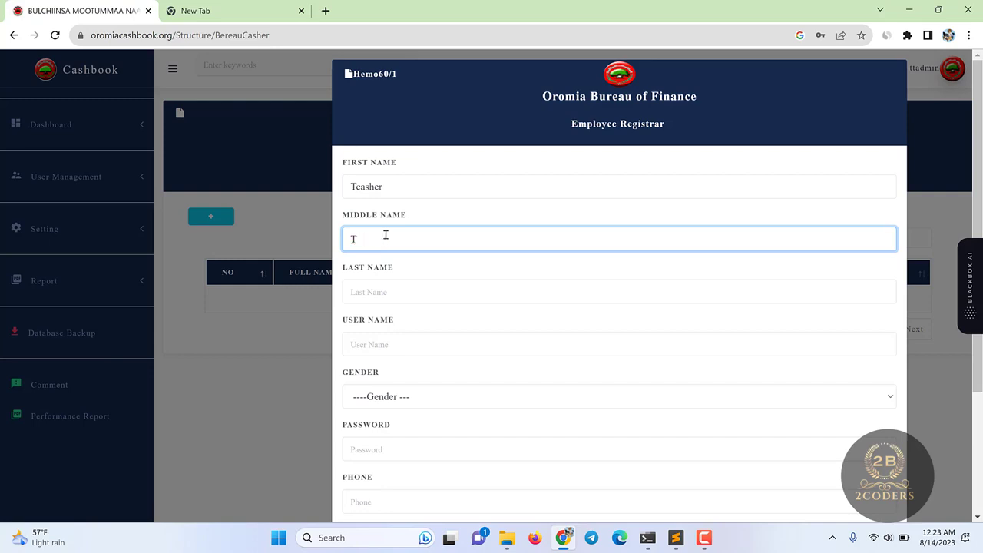
pyautogui.press('BackSpace')
pyautogui.write('Mcasher')
# - Fill in the cashier's last name and user name
pyautogui.click(375, 291)
pyautogui.write('L')
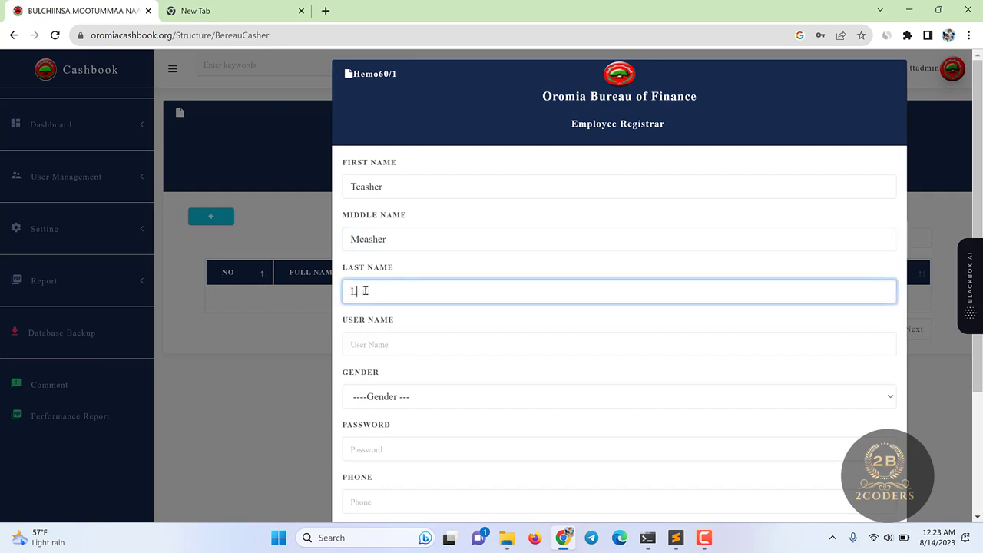
pyautogui.write('acher')
pyautogui.click(388, 345)
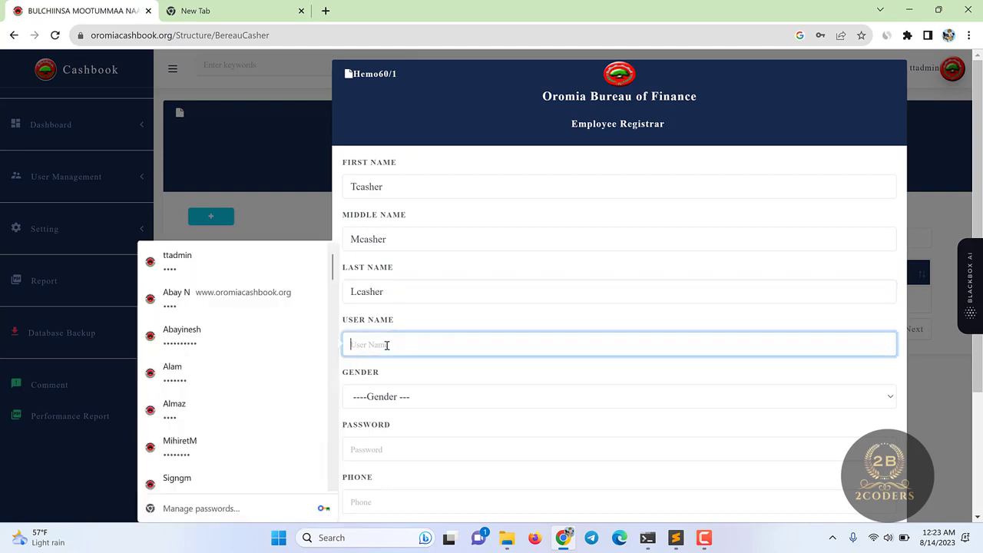
pyautogui.write('t')
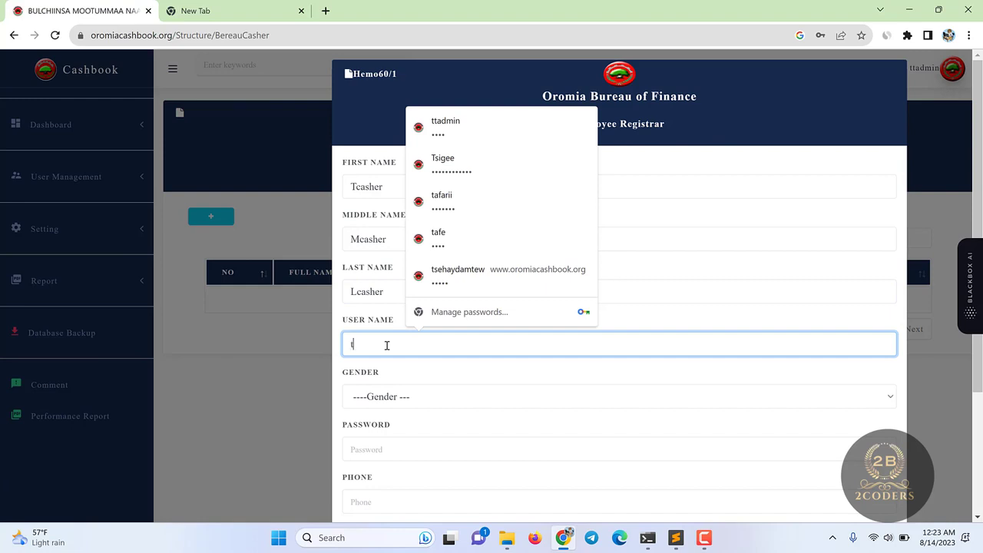
pyautogui.write('mlcasher')
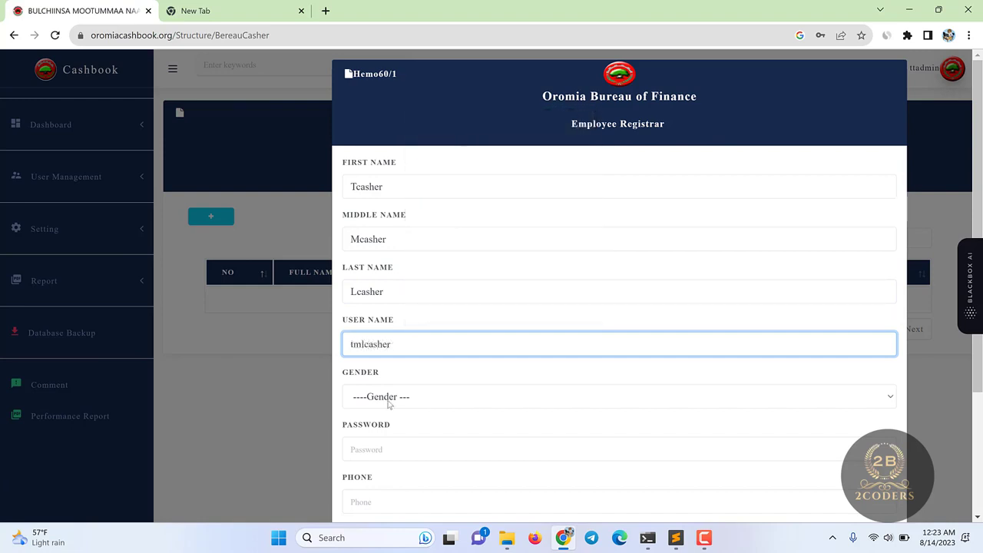
# - Set gender to Female, enter a password, and fill the phone and email fields
pyautogui.click(389, 397)
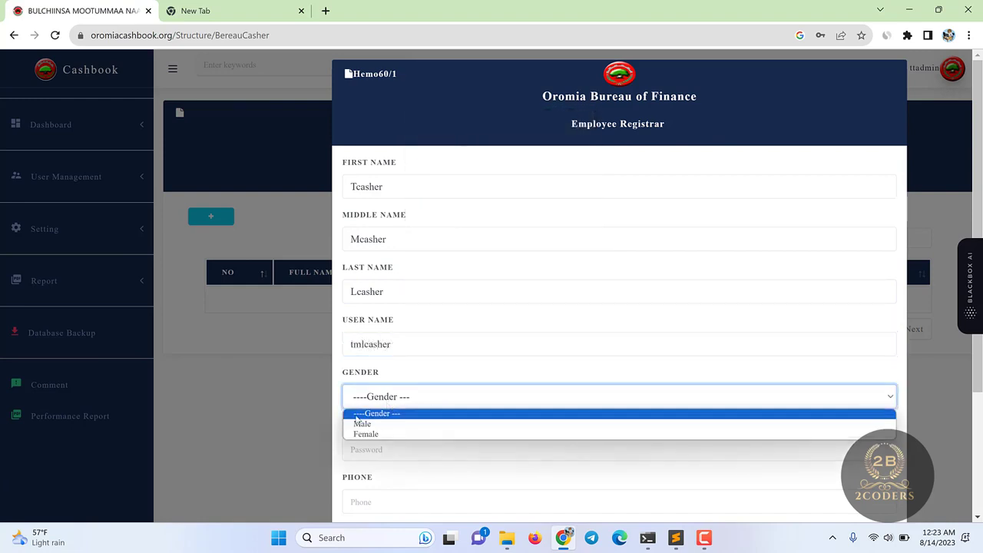
pyautogui.click(361, 435)
pyautogui.click(378, 453)
pyautogui.write('1234')
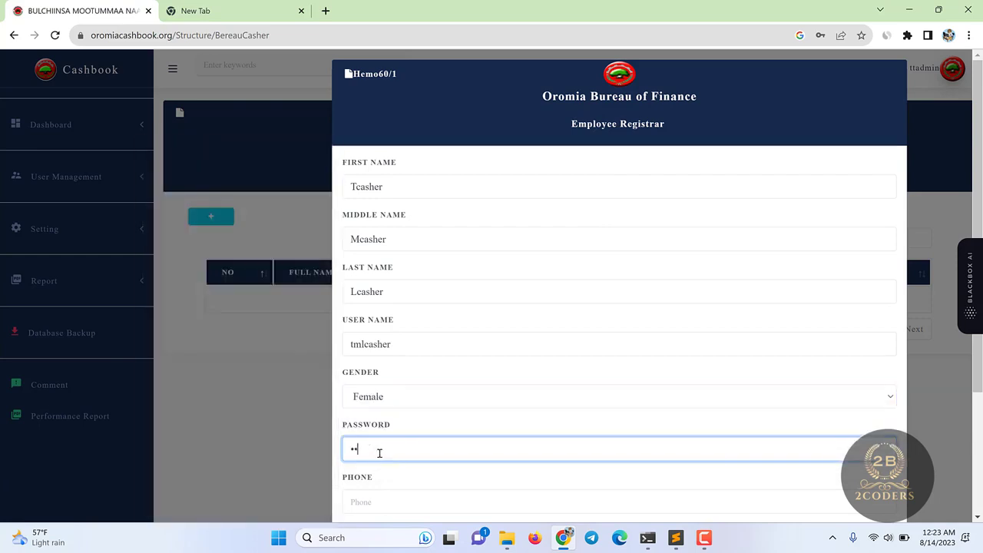
pyautogui.scroll(-3, 384, 445)
pyautogui.click(372, 370)
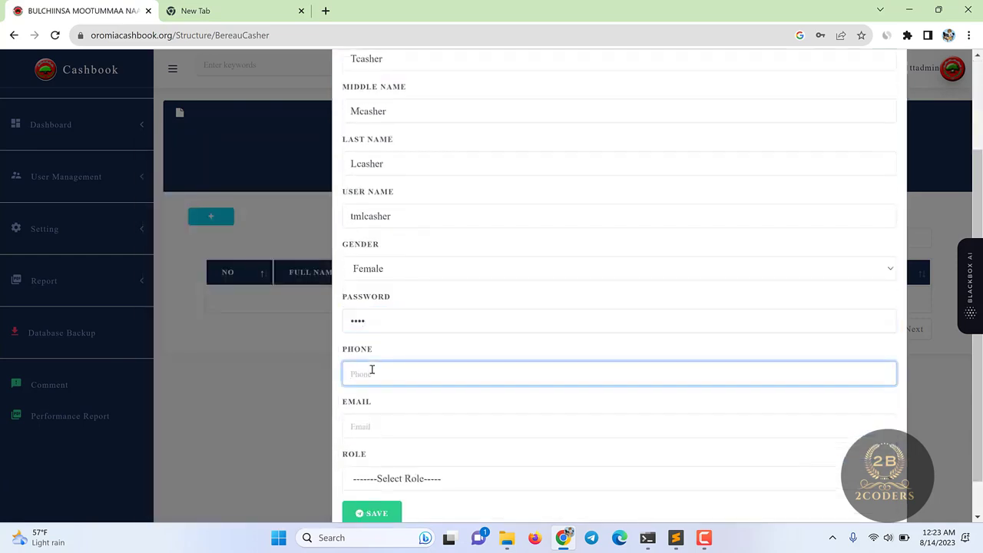
pyautogui.click(384, 322)
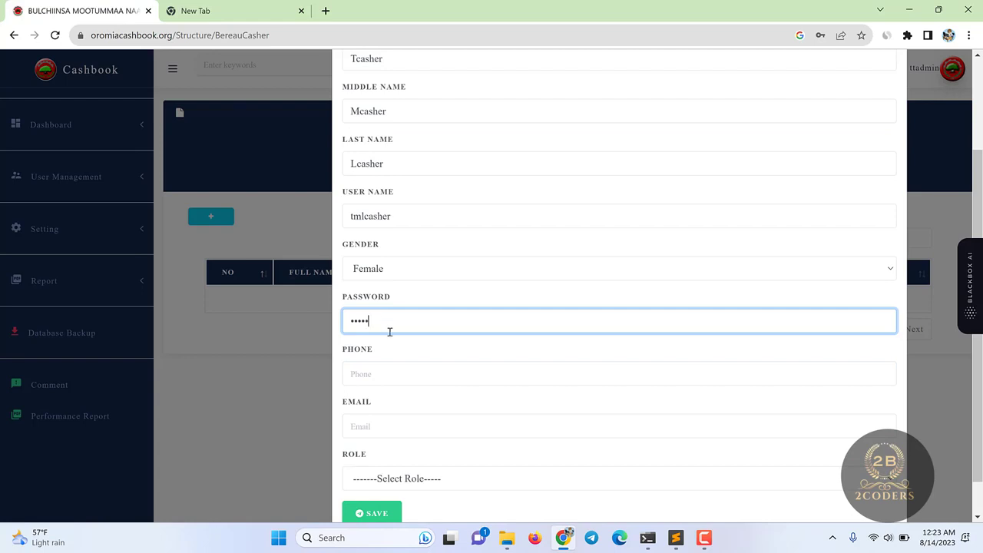
pyautogui.moveTo(371, 322); pyautogui.dragTo(308, 325)
pyautogui.write('123456')
pyautogui.click(372, 385)
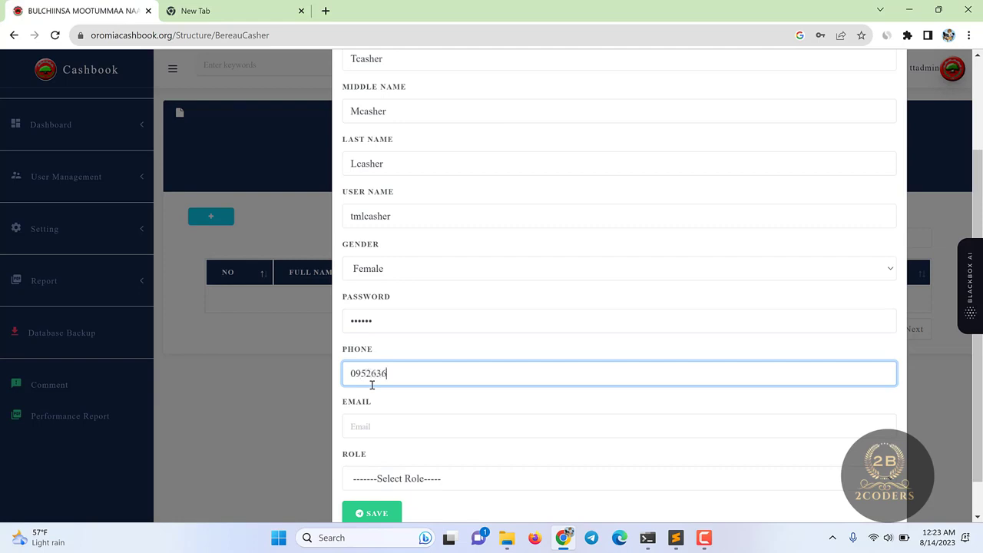
pyautogui.click(359, 427)
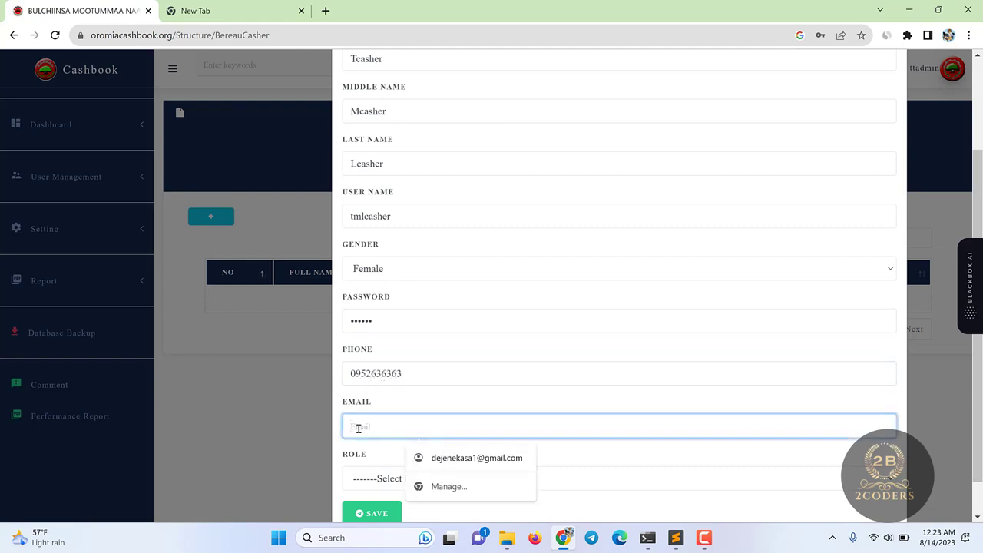
pyautogui.hotkey('ctrl', 'v')
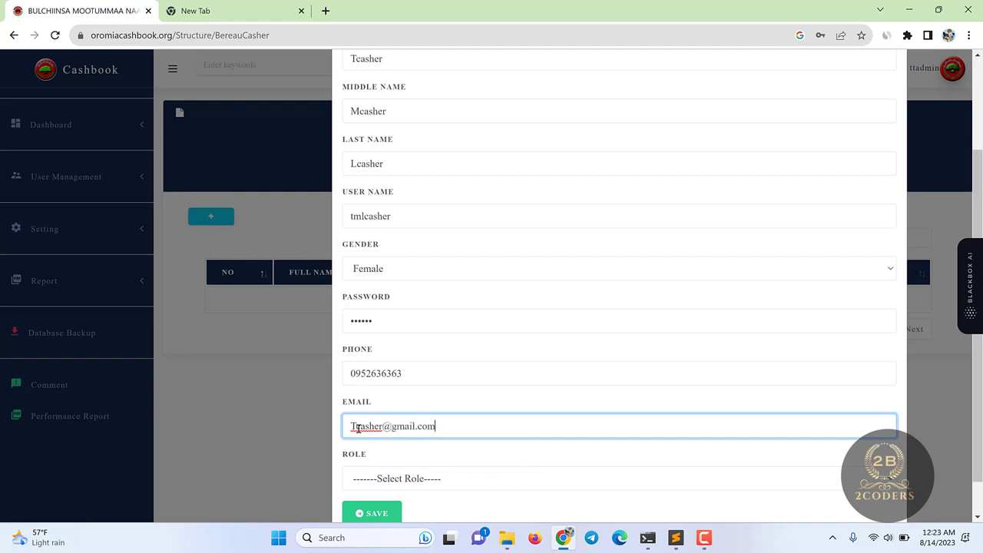
# - Set the role to Bureau Cashier, save the user, and switch the account ON
pyautogui.click(378, 479)
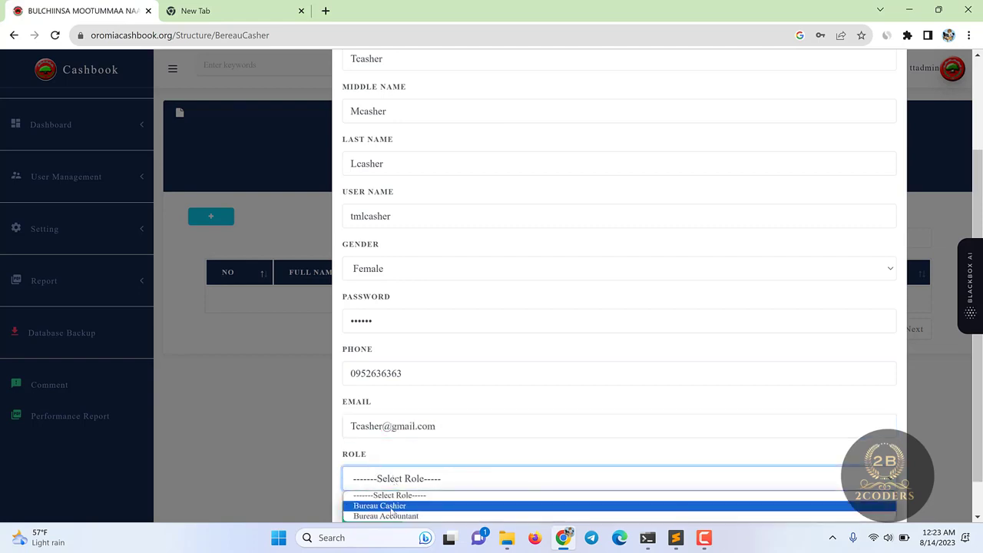
pyautogui.click(392, 510)
pyautogui.click(388, 513)
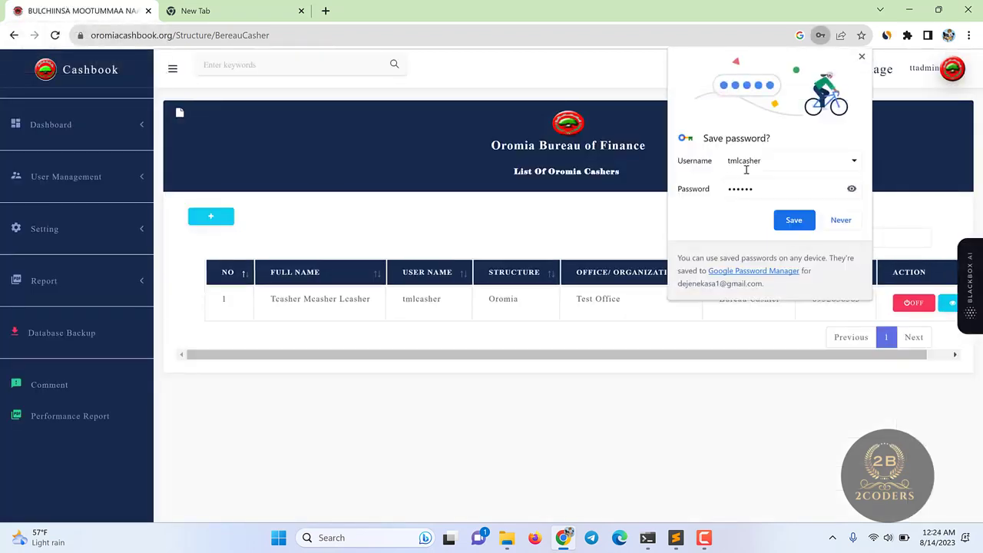
pyautogui.click(794, 219)
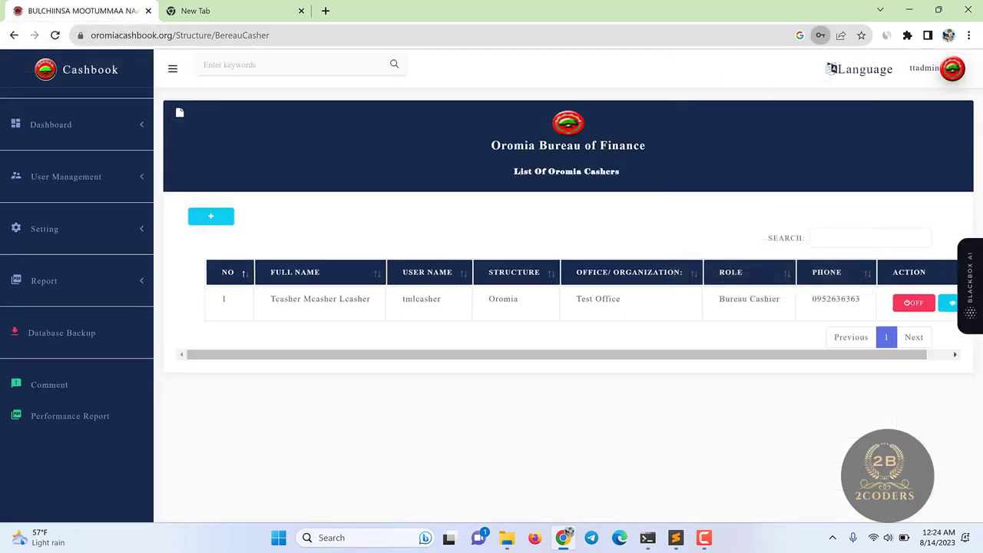
pyautogui.click(916, 307)
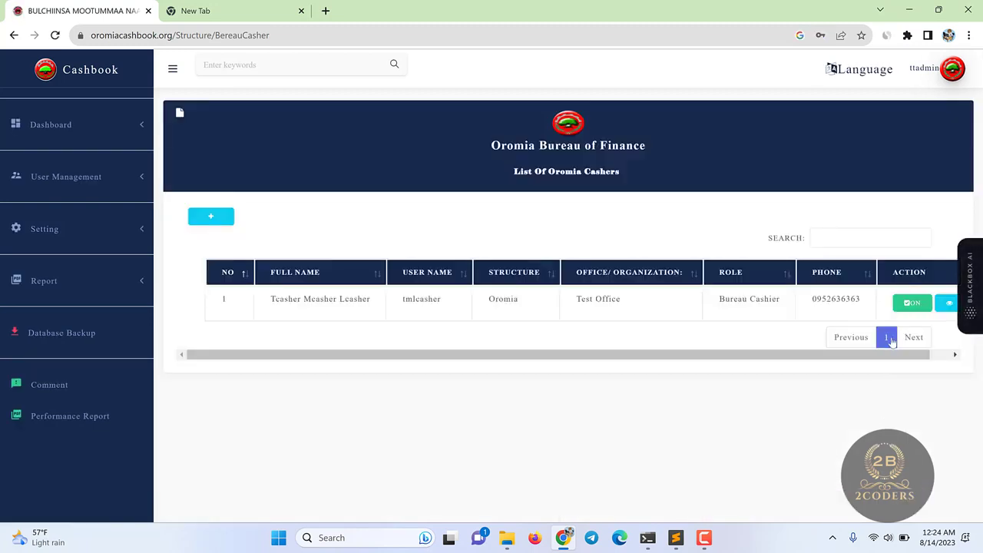
pyautogui.click(93, 234)
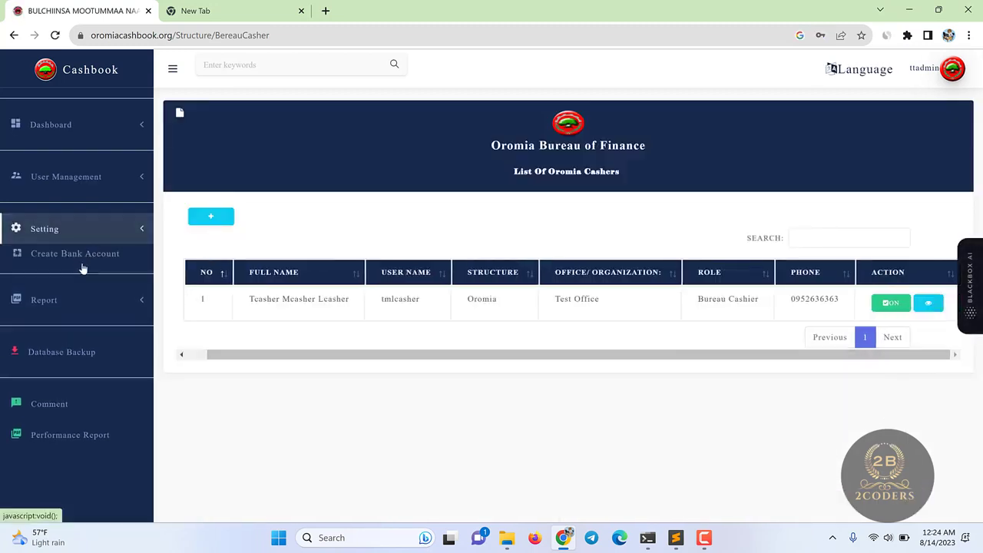
# - Open the bank account creation page, abandon a first new-account form, and reload the page
pyautogui.click(80, 256)
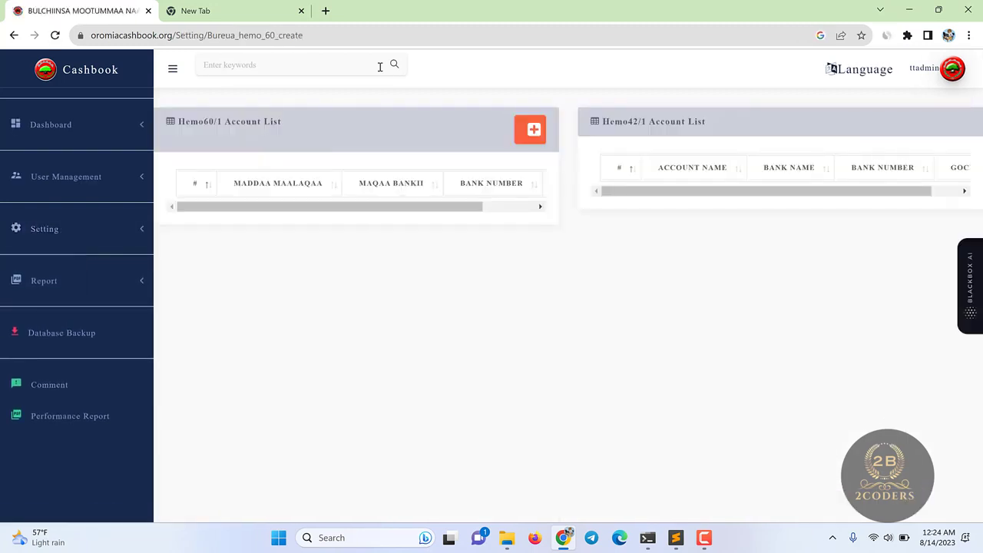
pyautogui.click(530, 130)
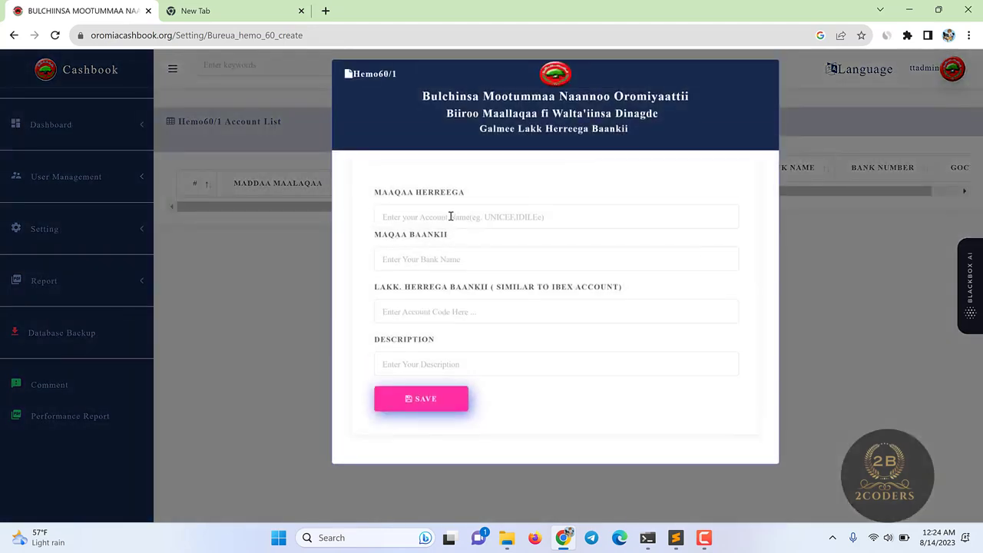
pyautogui.click(450, 217)
pyautogui.click(275, 89)
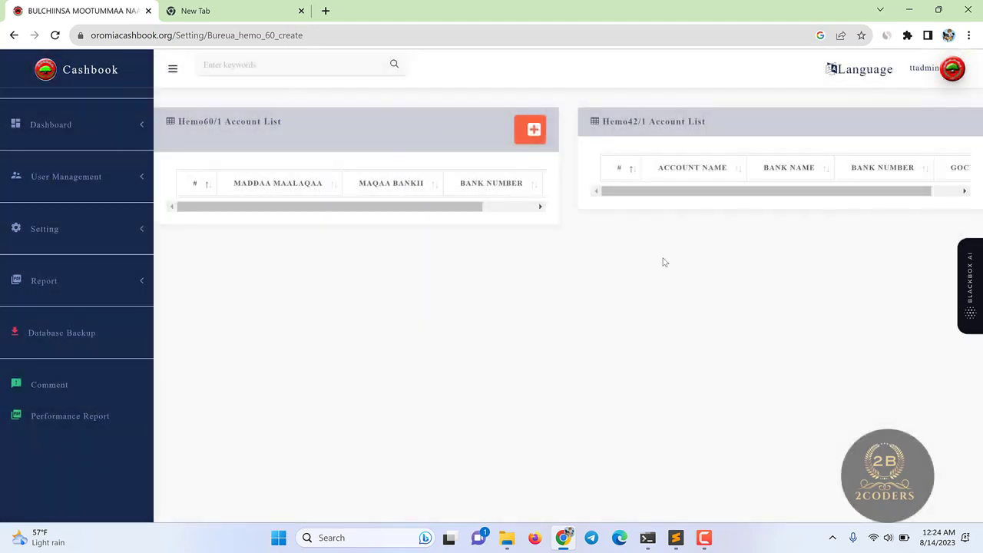
pyautogui.click(62, 184)
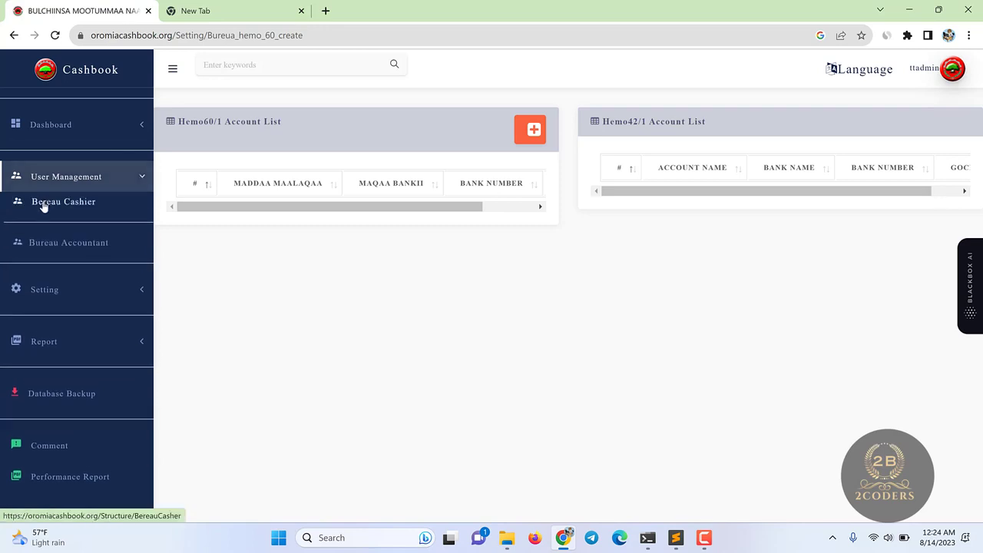
pyautogui.click(54, 188)
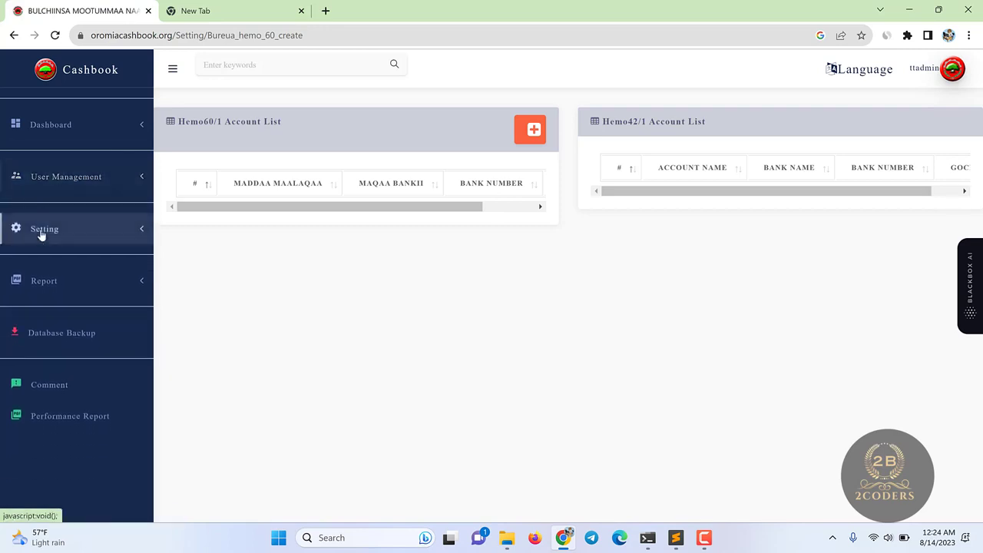
pyautogui.click(43, 231)
pyautogui.click(80, 255)
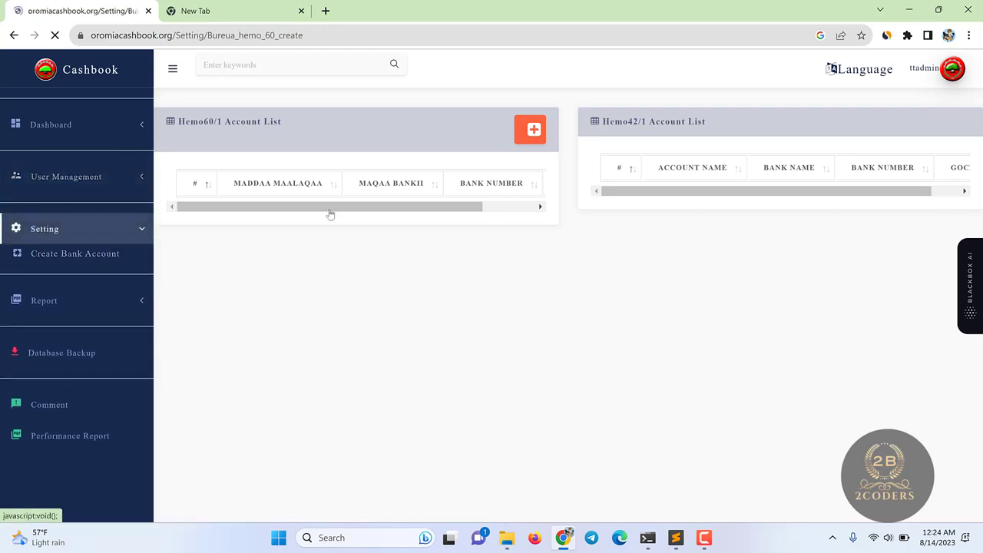
# - Start a new Hemo60/1 account named Idilee at Siinqeee bank
pyautogui.click(529, 137)
pyautogui.click(434, 210)
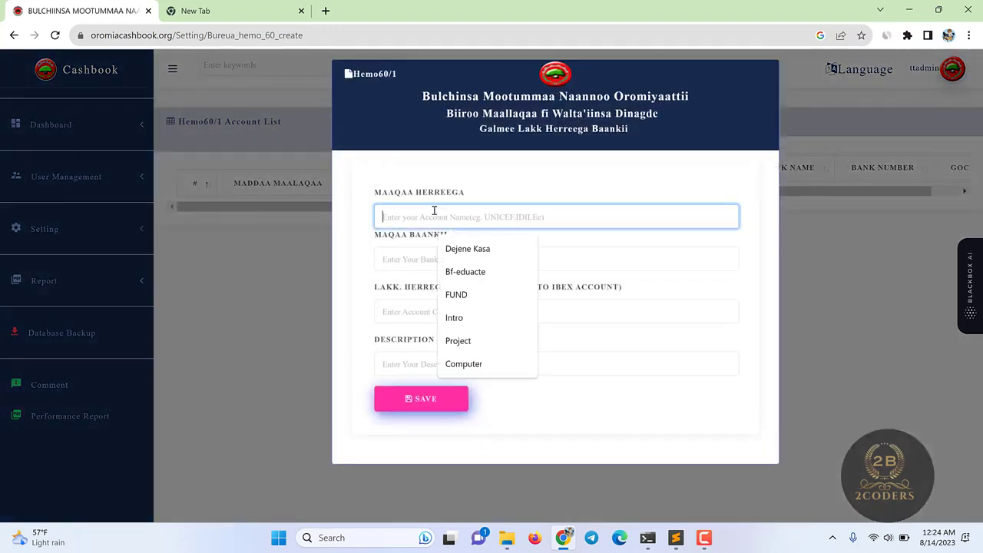
pyautogui.moveTo(374, 190); pyautogui.dragTo(526, 201)
pyautogui.click(463, 218)
pyautogui.write('Idil')
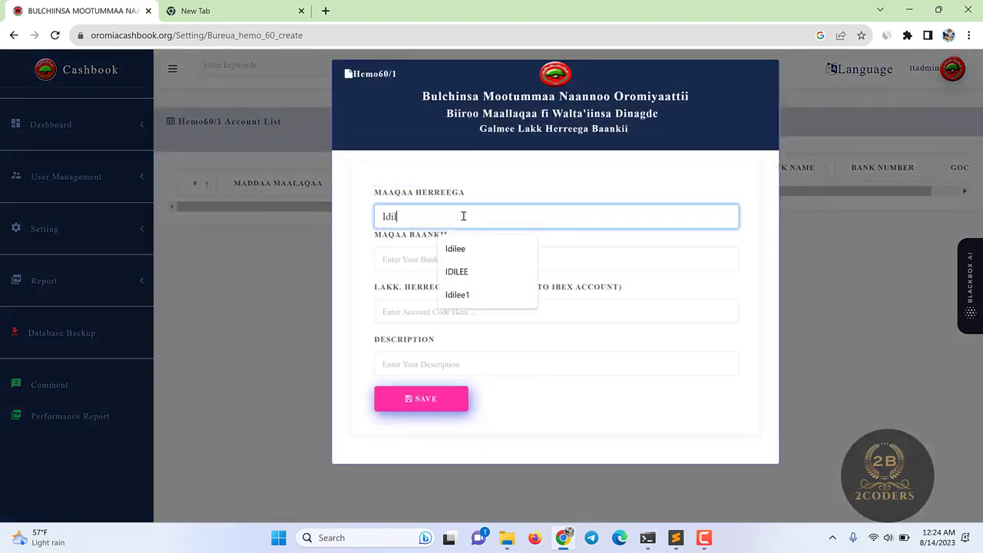
pyautogui.write('ee')
pyautogui.click(460, 248)
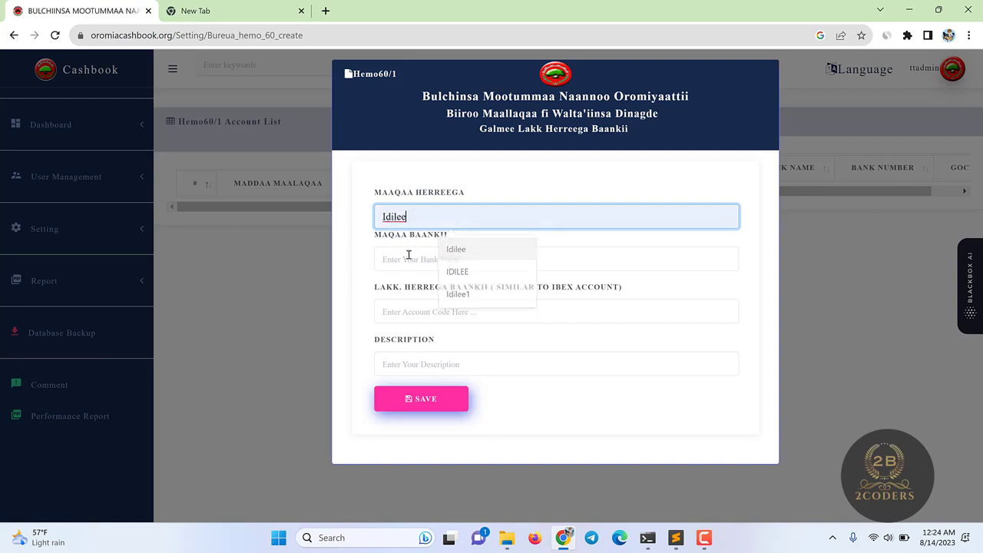
pyautogui.click(407, 257)
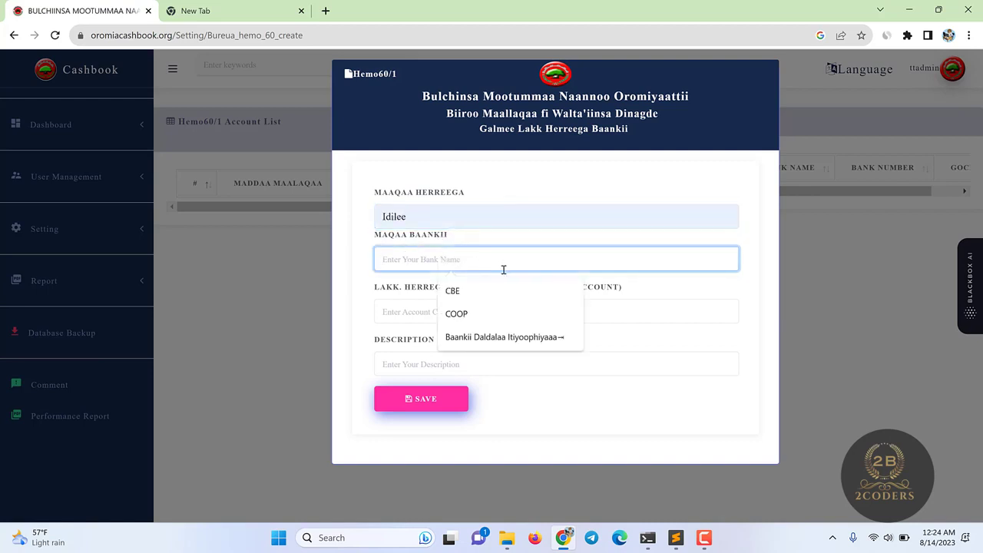
pyautogui.write('Sinqeee')
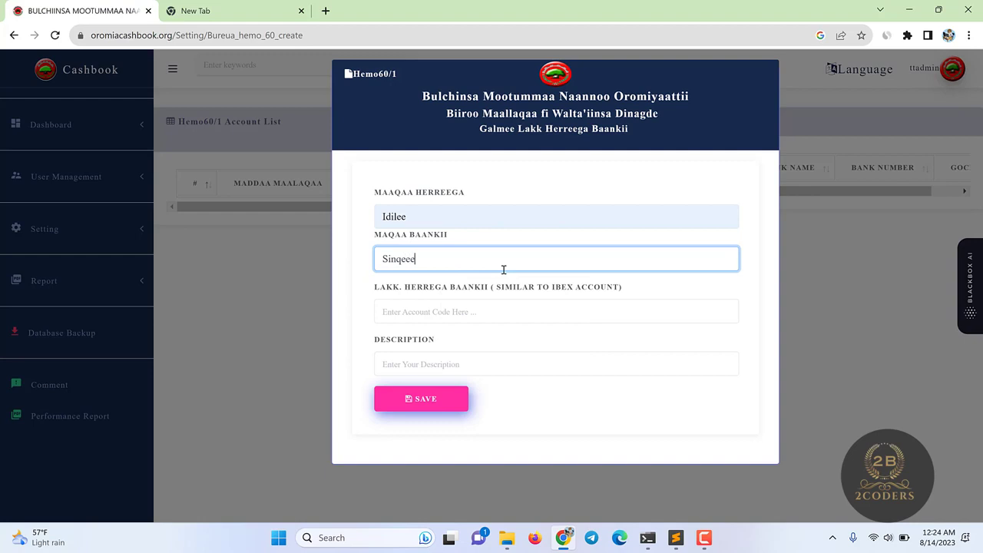
pyautogui.write('i')
# - Enter the bank account number and description 'Account idilee', then save the account
pyautogui.click(405, 317)
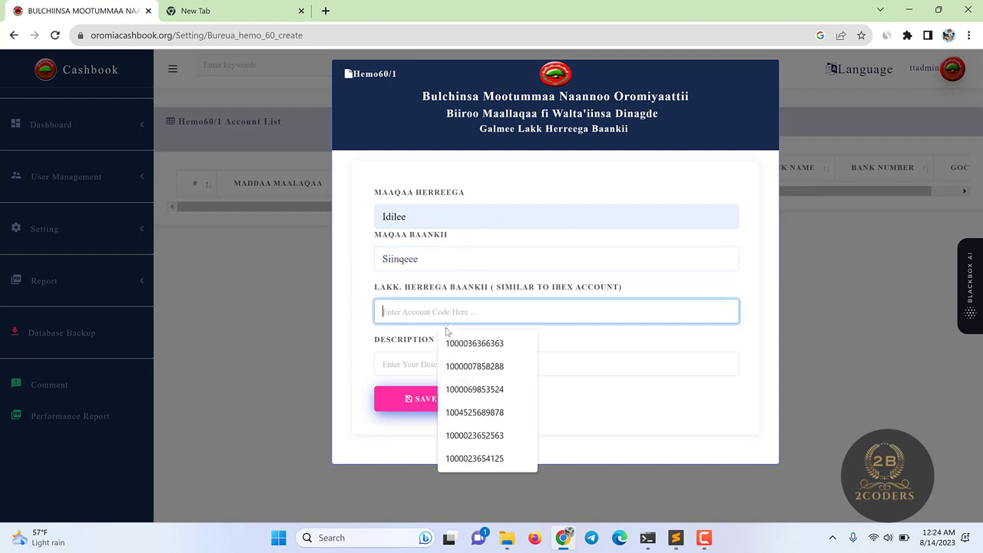
pyautogui.write('0000')
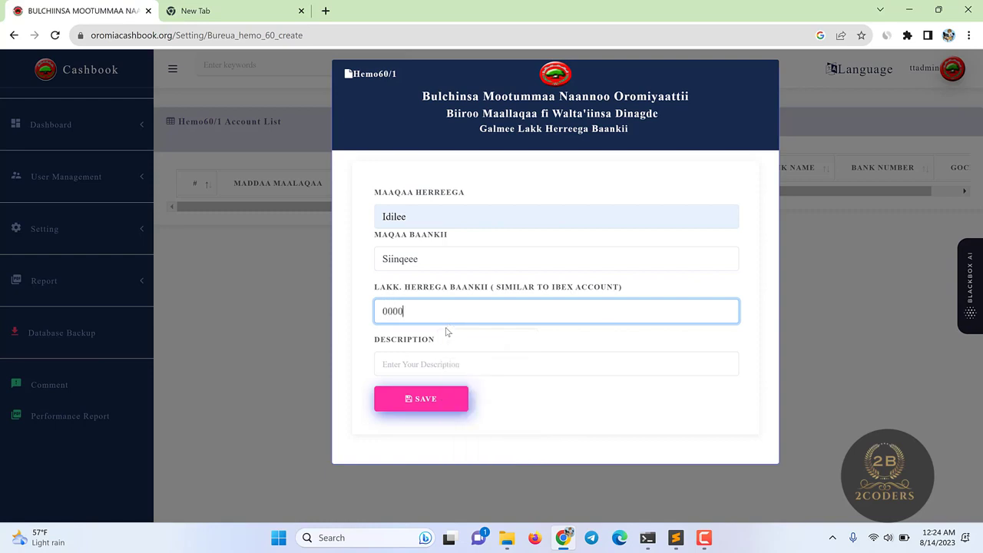
pyautogui.press('BackSpace')
pyautogui.press('BackSpace')
pyautogui.press('BackSpace')
pyautogui.press('BackSpace')
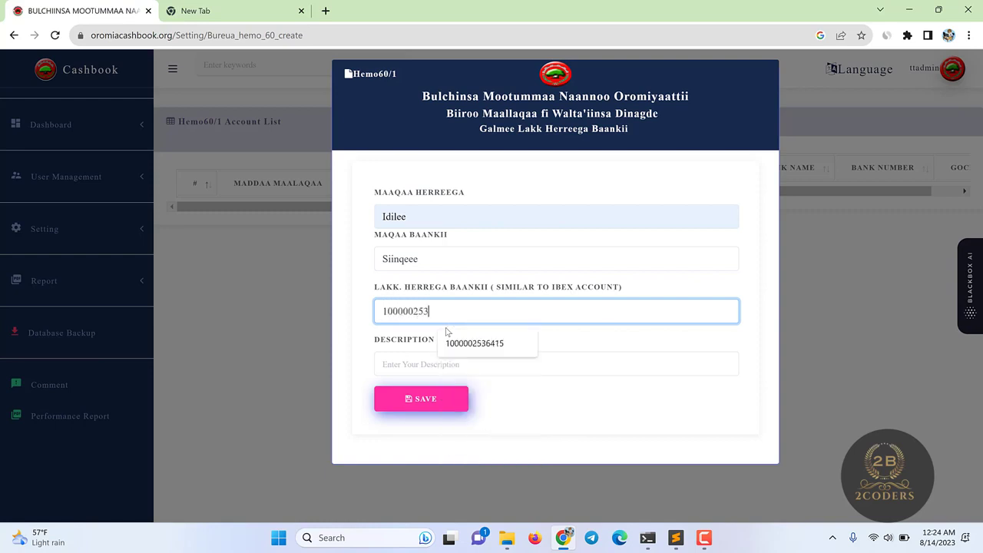
pyautogui.click(412, 357)
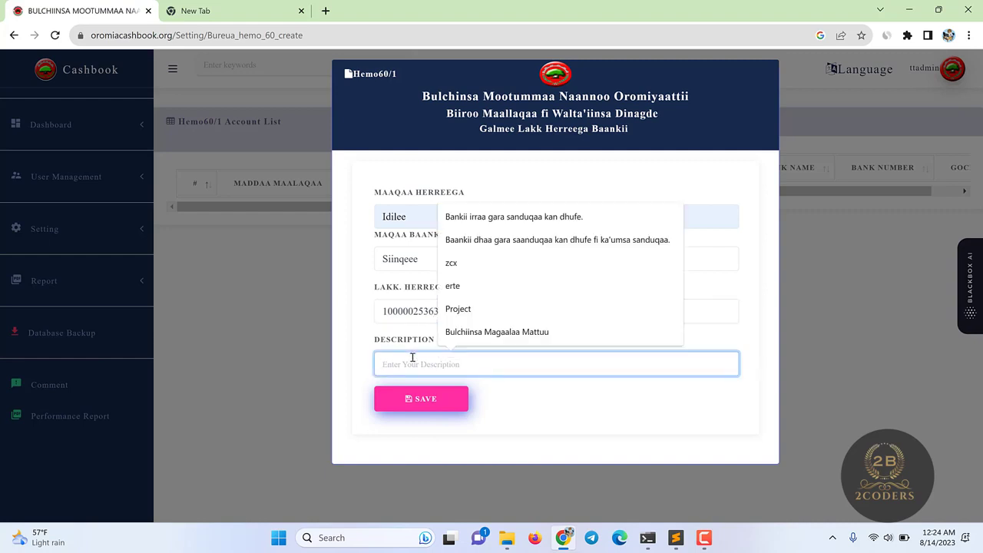
pyautogui.write('Account idilee')
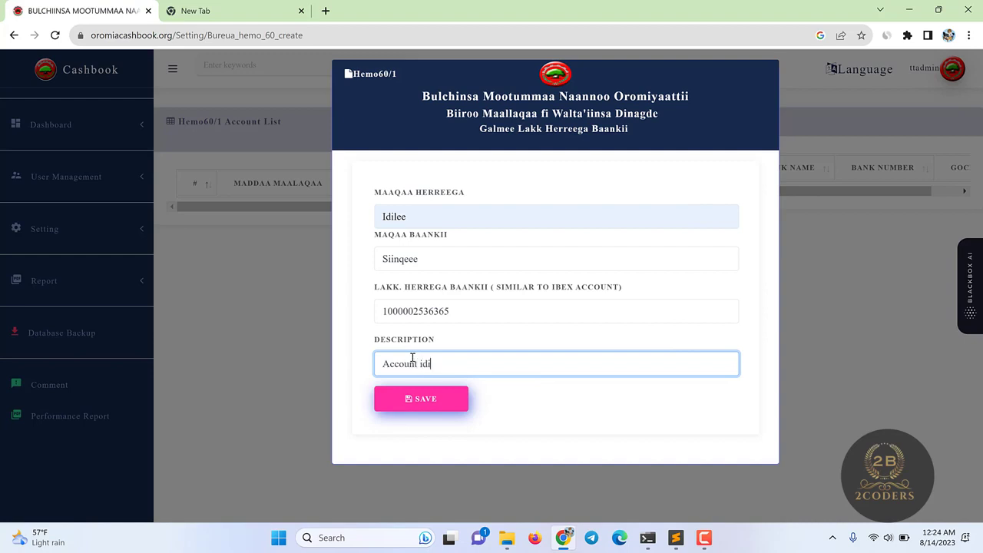
pyautogui.click(422, 398)
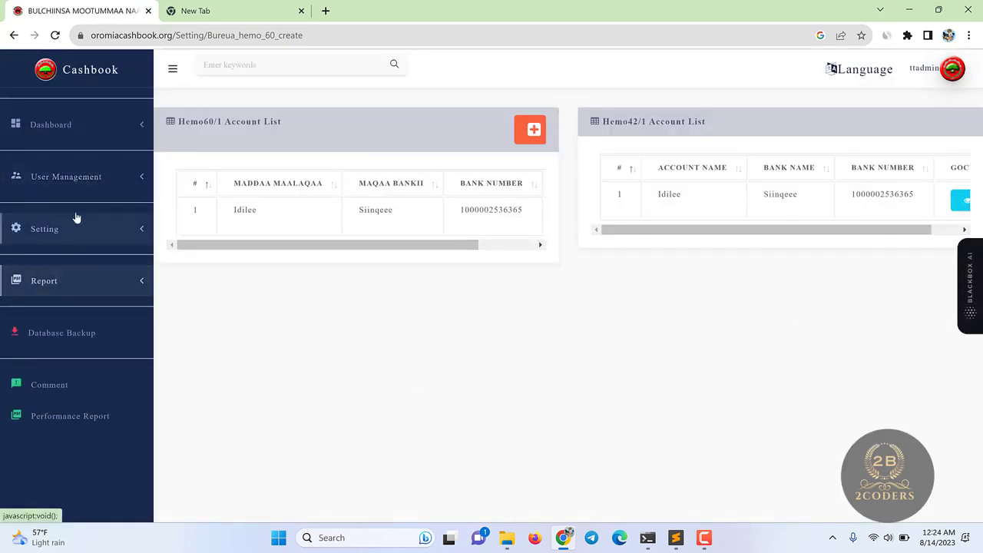
# - View the Bureau Cashier list, then go back to the bank account creation page
pyautogui.click(94, 175)
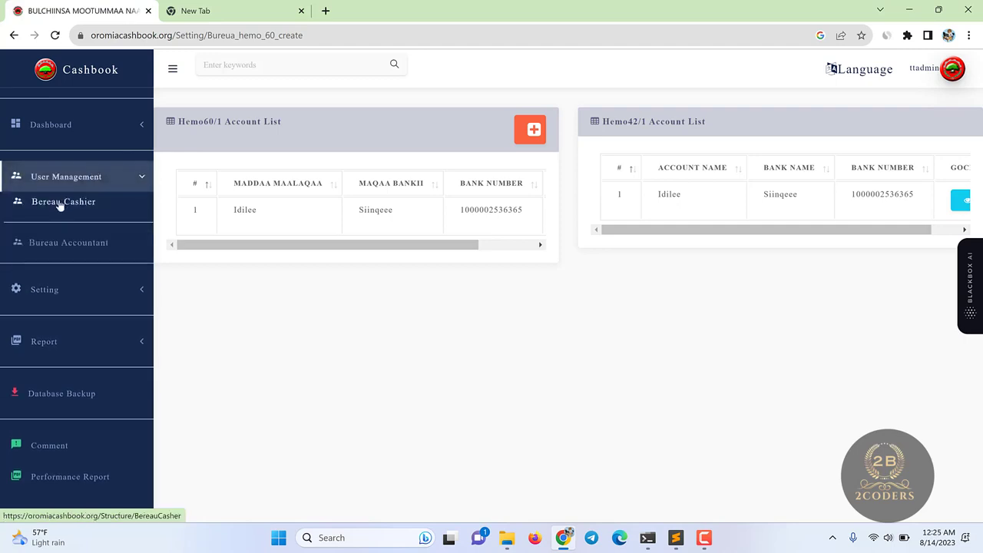
pyautogui.click(60, 203)
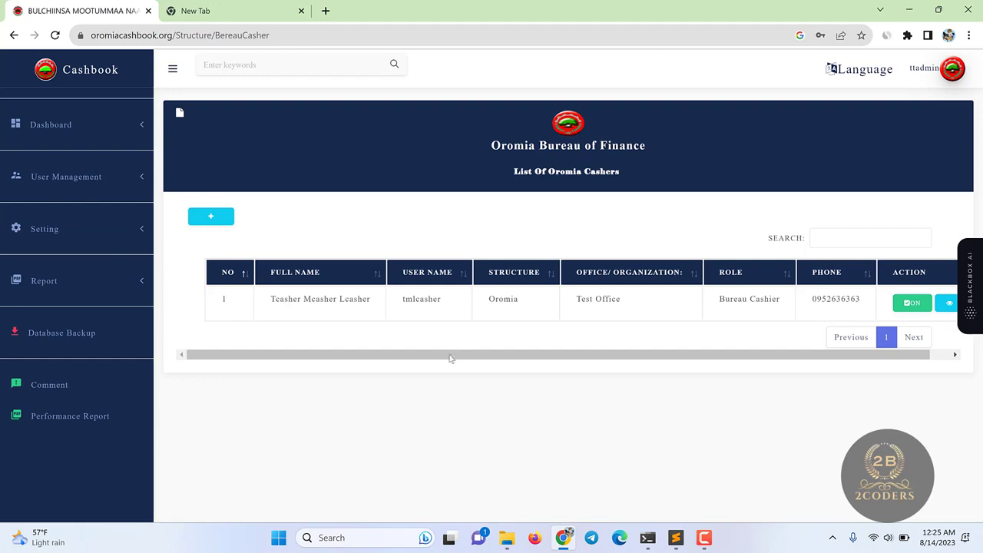
pyautogui.moveTo(449, 358); pyautogui.dragTo(471, 358)
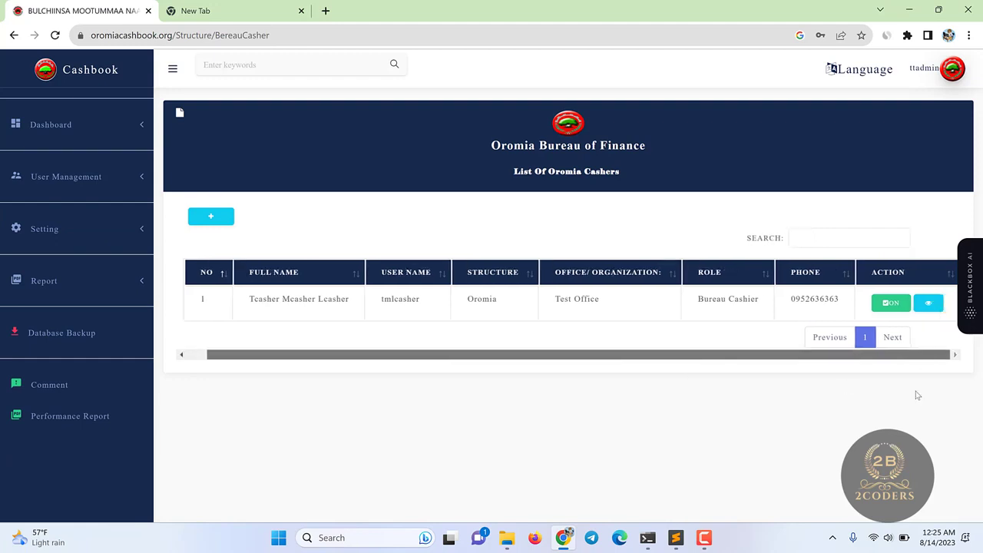
pyautogui.click(84, 230)
pyautogui.click(67, 255)
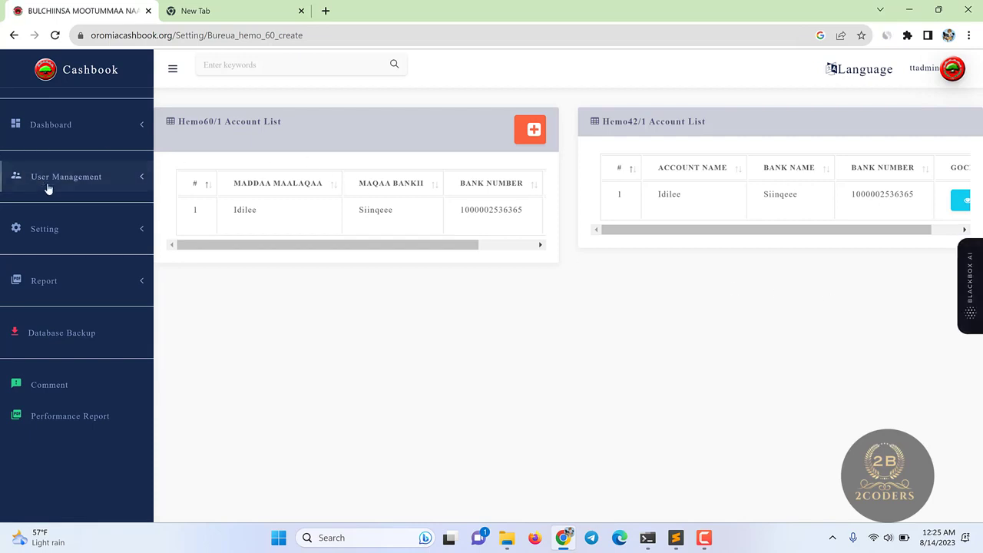
# - Return to the Bureau Cashier list and select the cashier's username
pyautogui.click(48, 186)
pyautogui.click(50, 292)
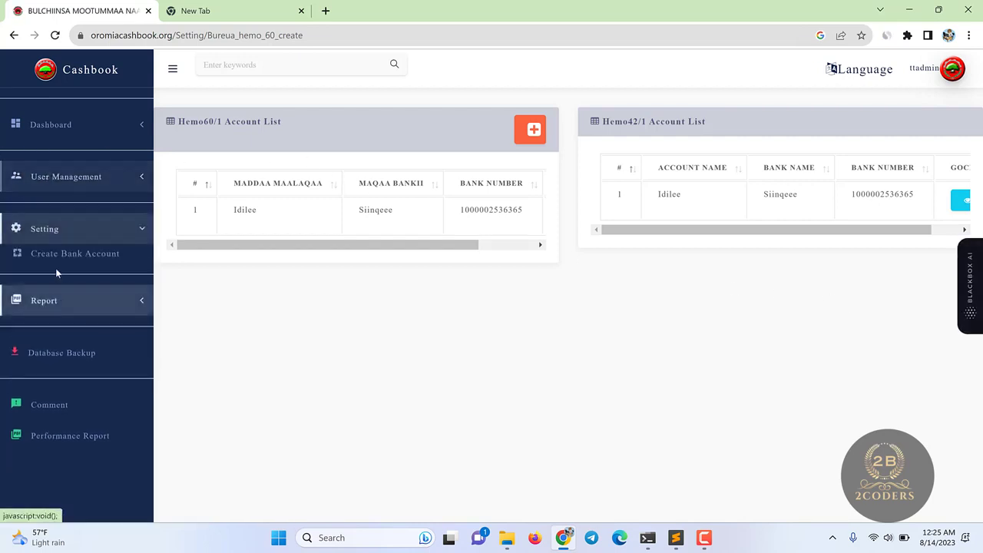
pyautogui.click(59, 185)
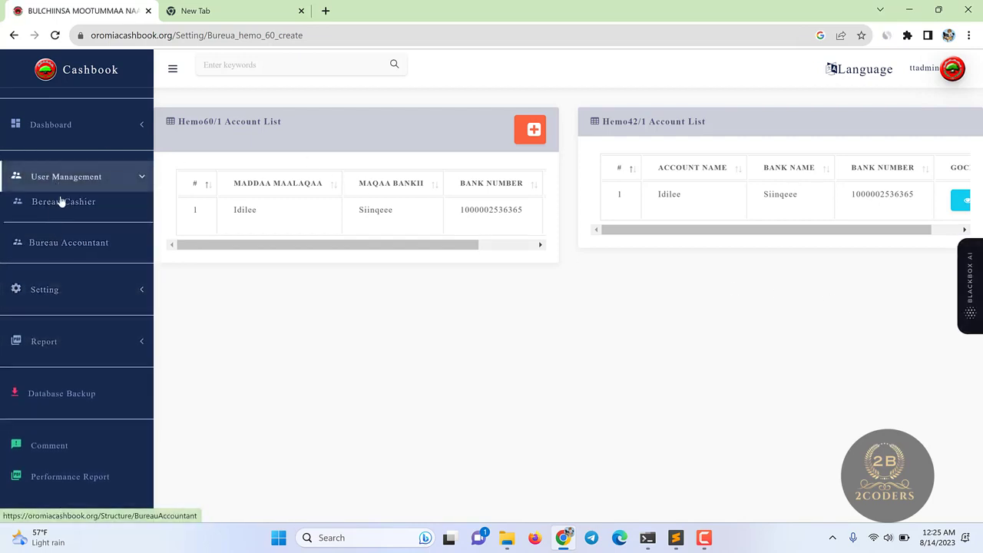
pyautogui.click(61, 201)
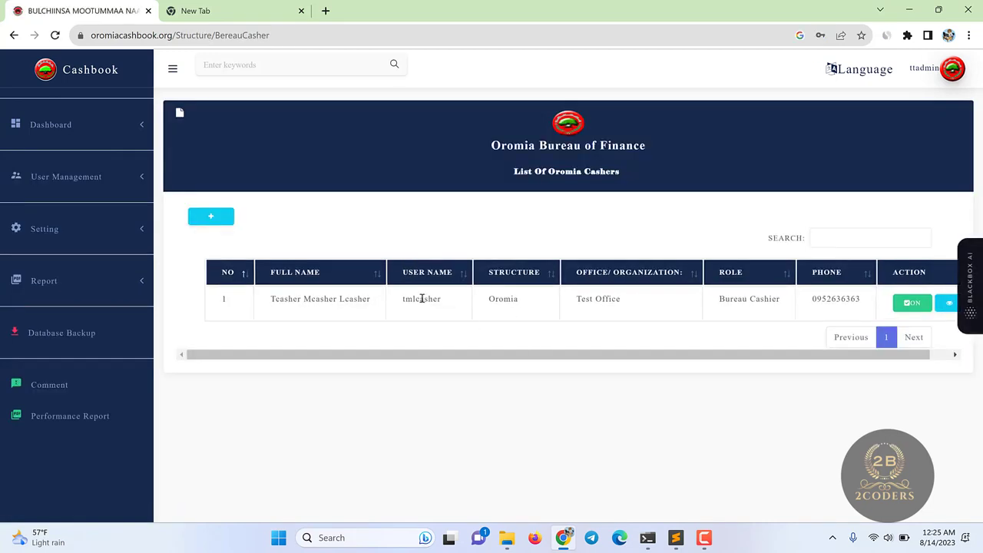
pyautogui.doubleClick(422, 299)
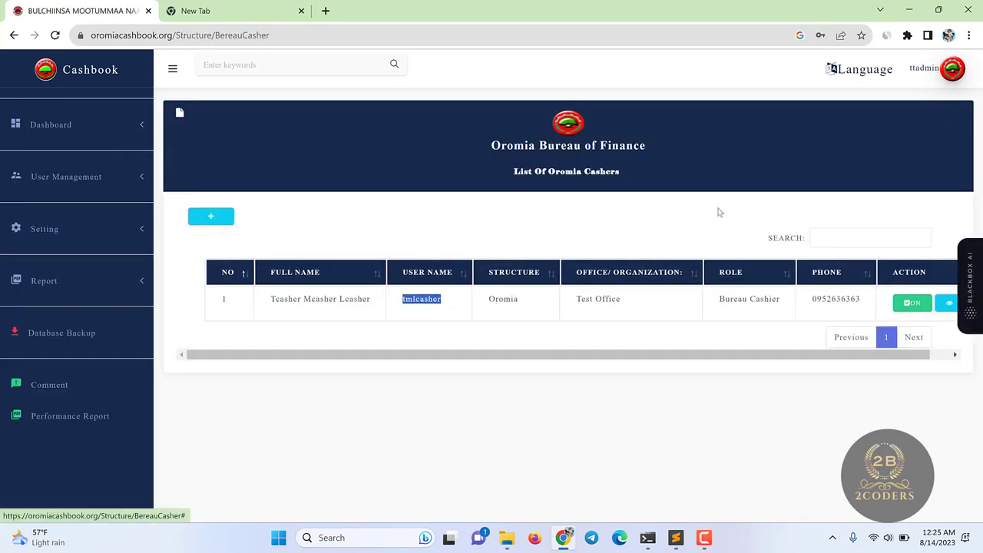
pyautogui.click(425, 298)
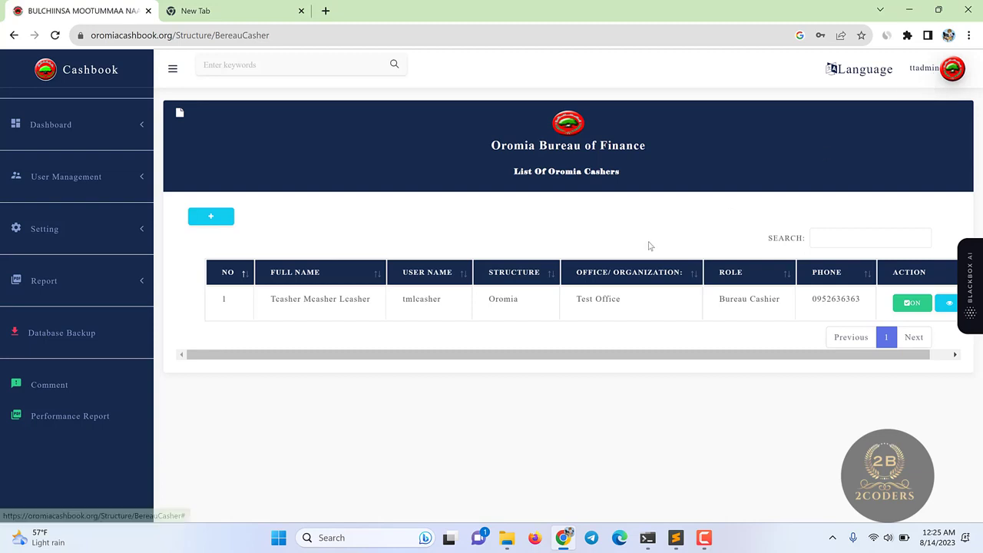
pyautogui.doubleClick(419, 301)
pyautogui.hotkey('ctrl', 'c')
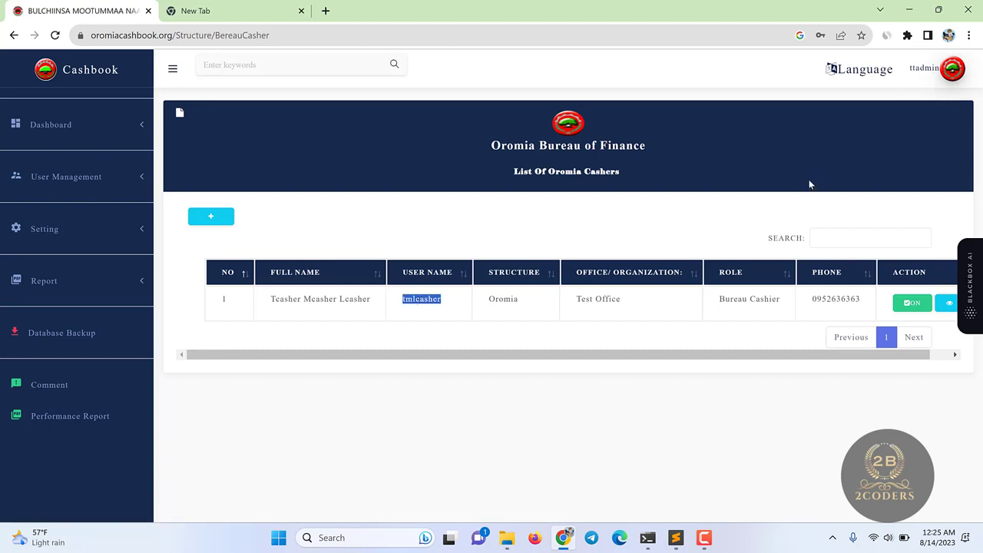
pyautogui.click(907, 70)
# - Log out of the admin account and sign in as the bureau cashier with the pasted username and password
pyautogui.click(852, 212)
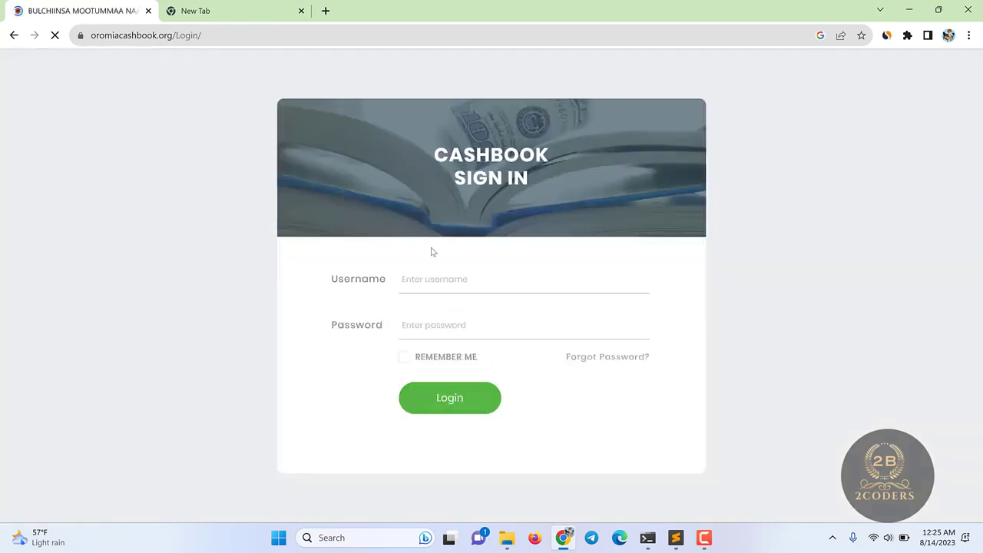
pyautogui.click(437, 275)
pyautogui.hotkey('ctrl', 'v')
pyautogui.click(429, 332)
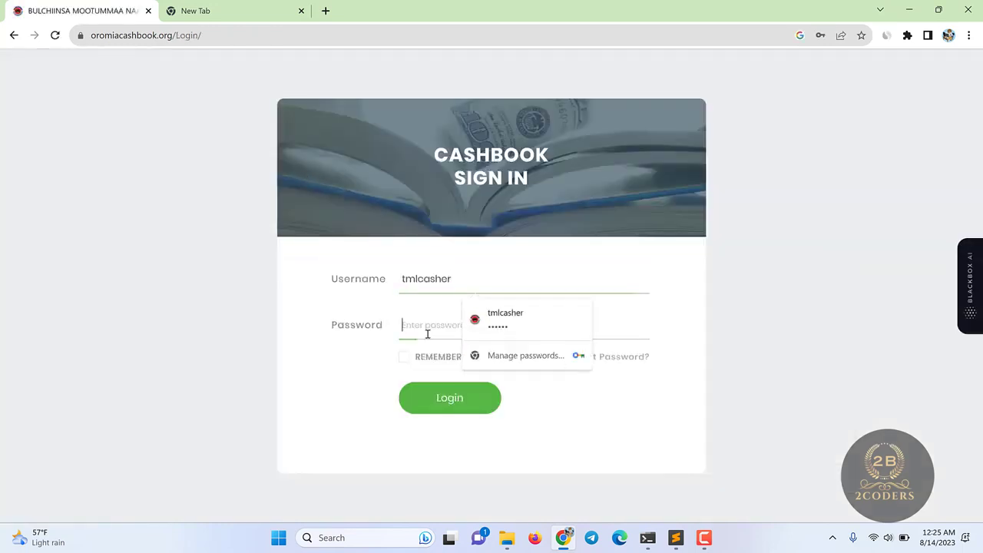
pyautogui.write('123456')
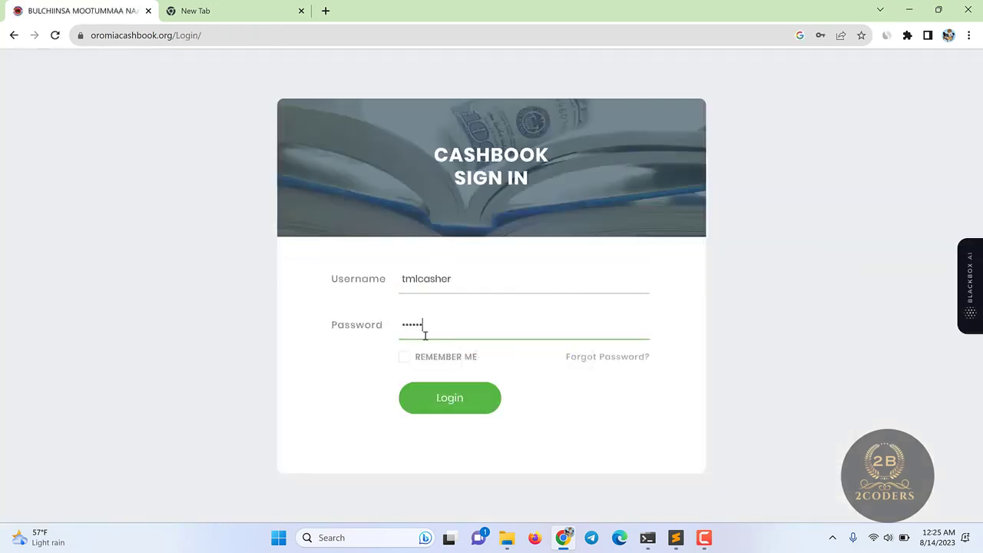
pyautogui.press('Return')
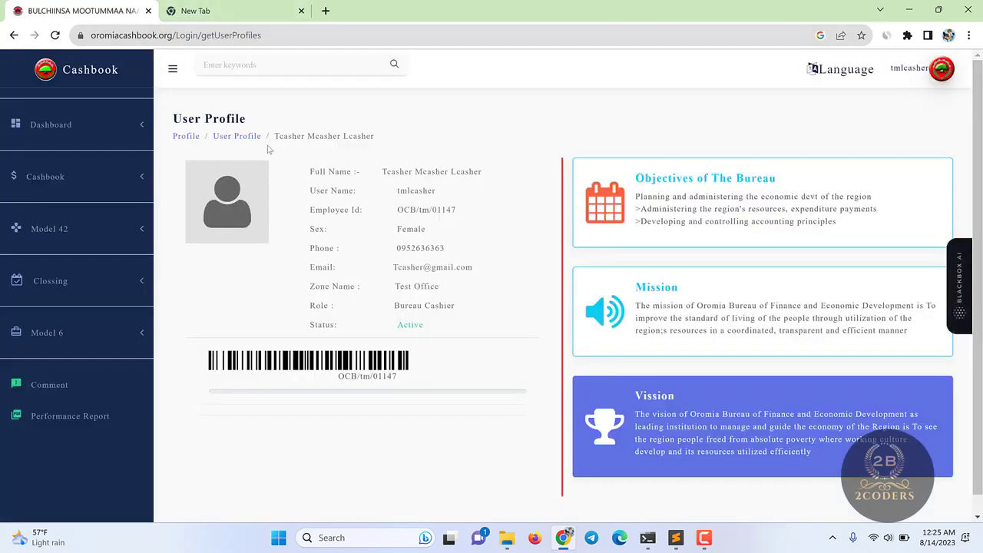
pyautogui.click(140, 179)
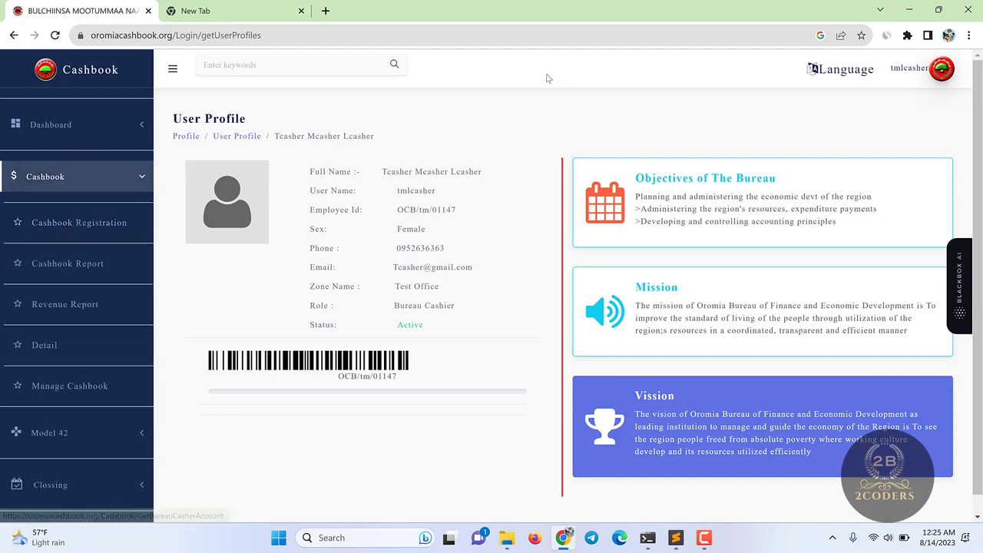
# - Load the Idilee account's cashbook for 08/12/2015 from Cashbook Registration
pyautogui.click(70, 224)
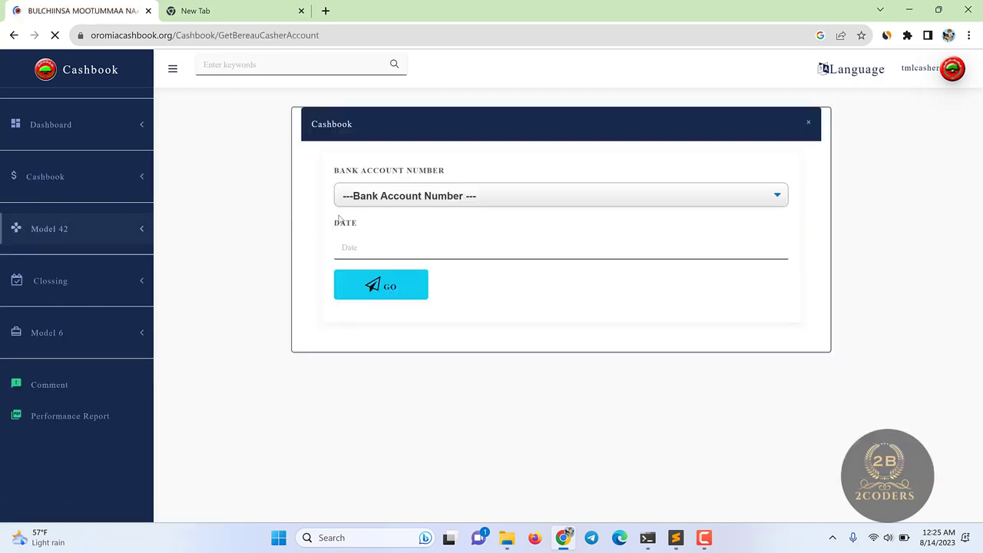
pyautogui.click(448, 197)
pyautogui.click(400, 259)
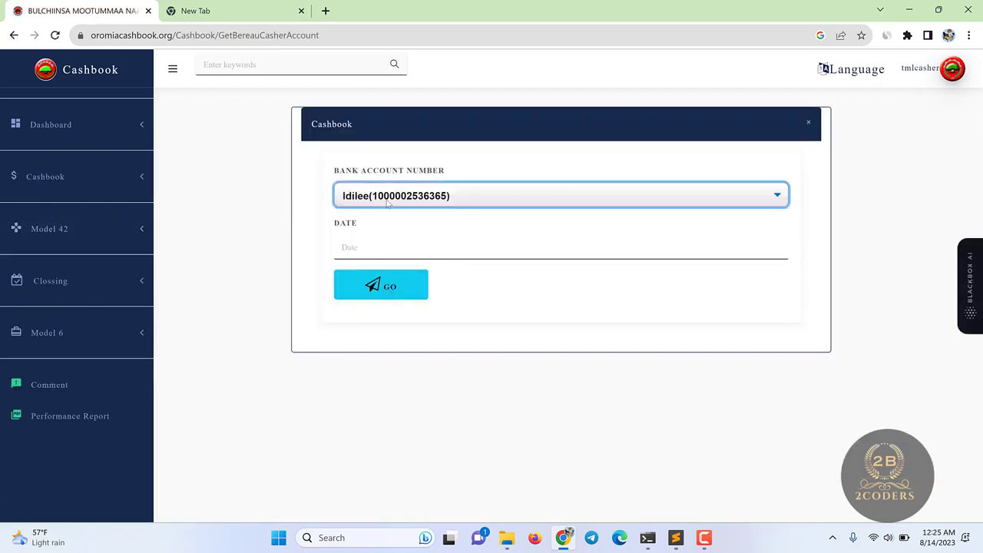
pyautogui.click(390, 198)
pyautogui.click(409, 259)
pyautogui.click(351, 246)
pyautogui.click(370, 317)
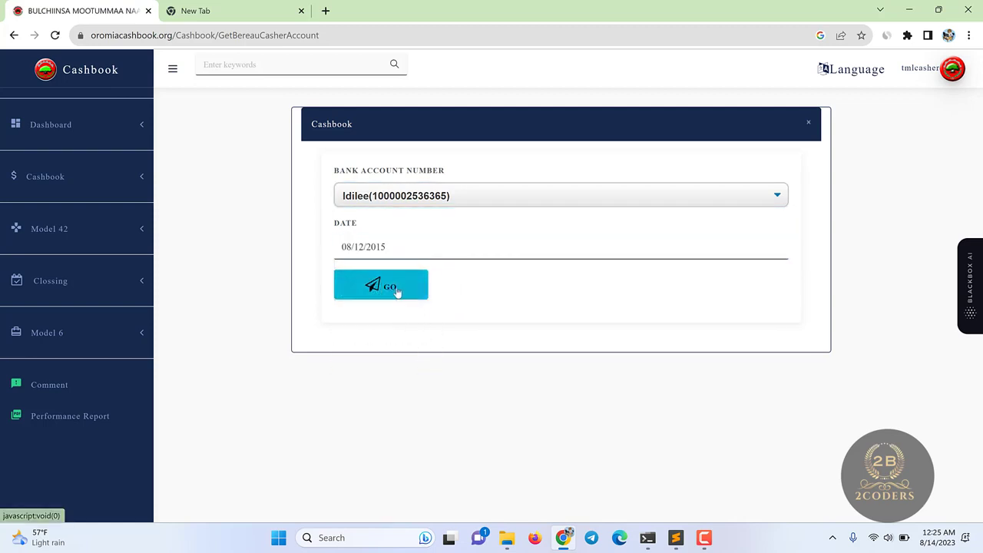
pyautogui.click(396, 290)
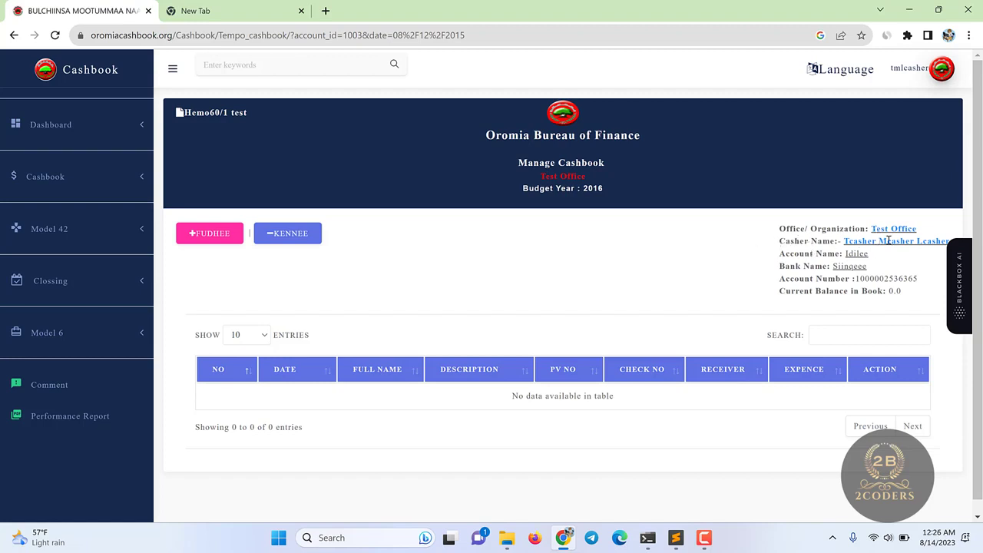
pyautogui.moveTo(847, 254); pyautogui.dragTo(912, 293)
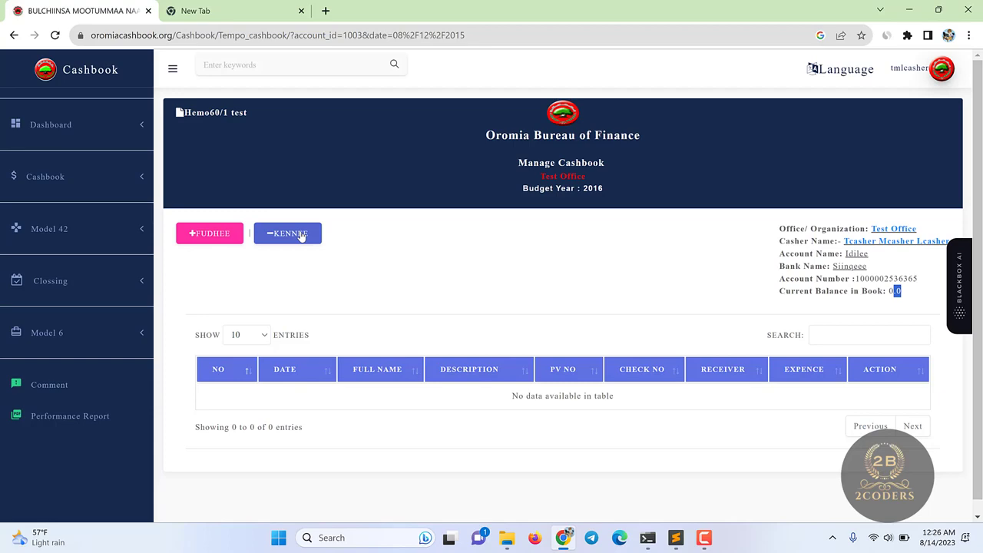
# - Start a Fudhee receipt of 10000 with PV number 000 and cheque number 01
pyautogui.click(219, 235)
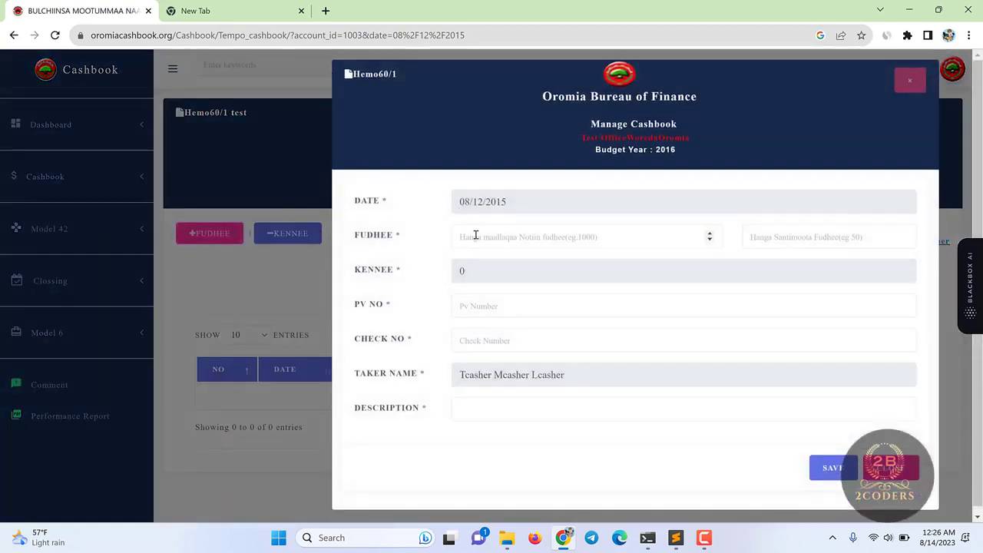
pyautogui.click(486, 236)
pyautogui.write('1000')
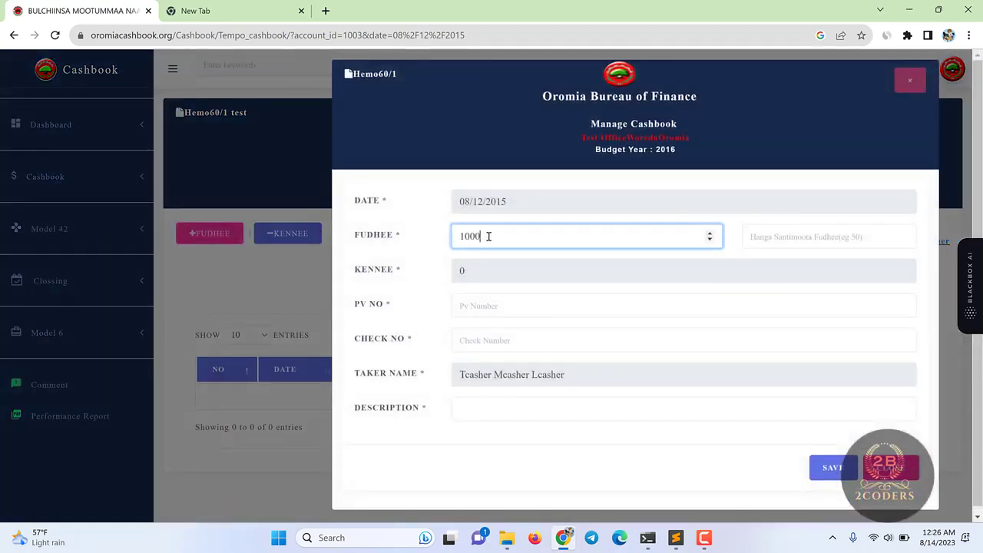
pyautogui.write('0')
pyautogui.click(834, 230)
pyautogui.write('0')
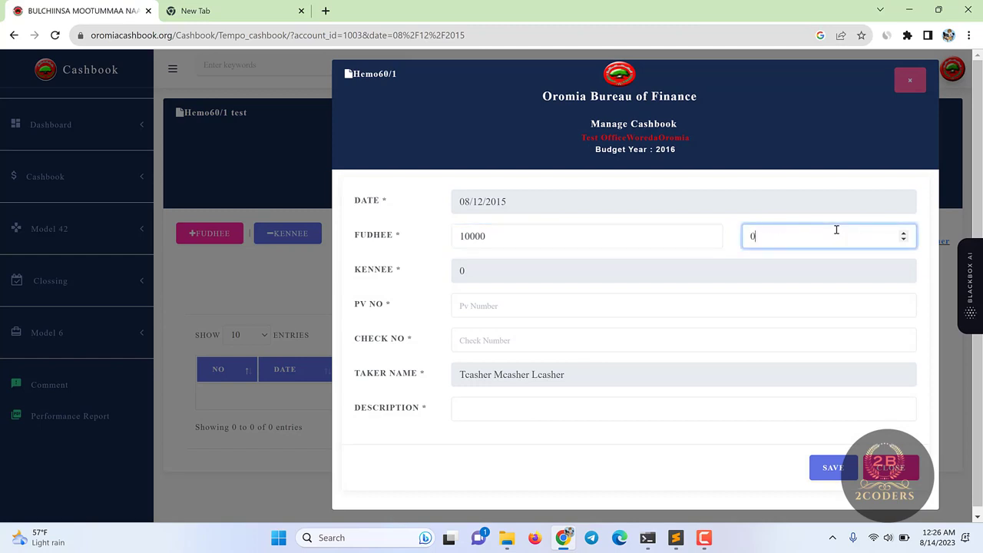
pyautogui.click(494, 240)
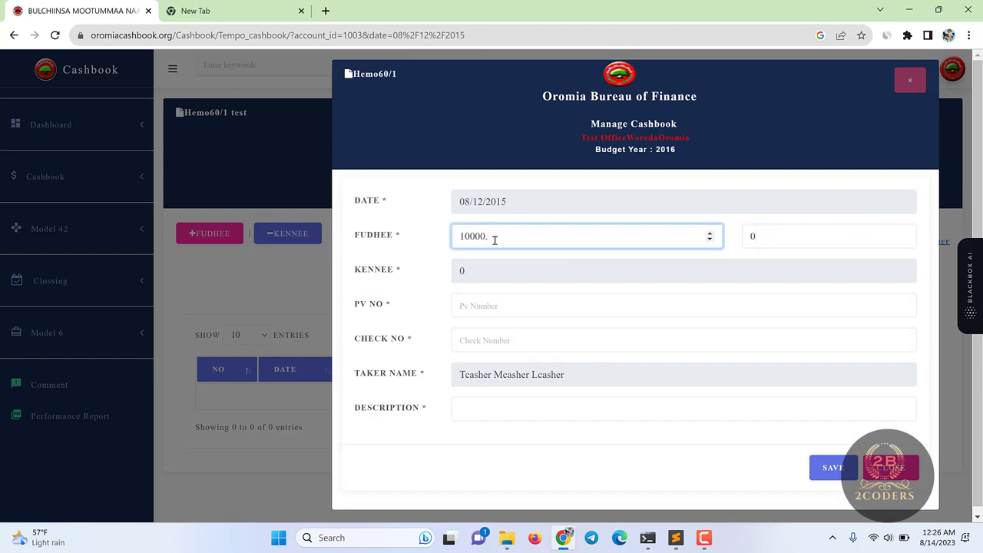
pyautogui.click(754, 240)
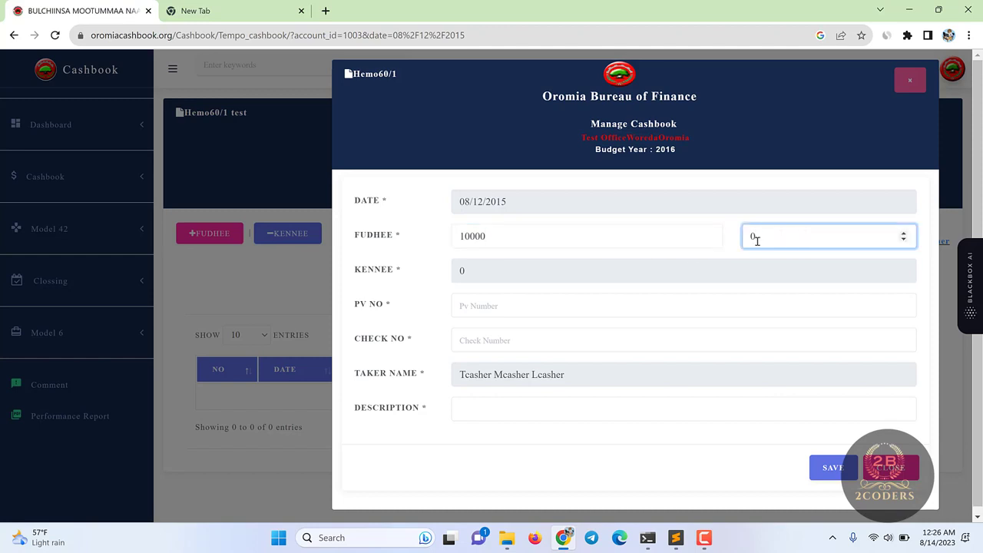
pyautogui.click(503, 307)
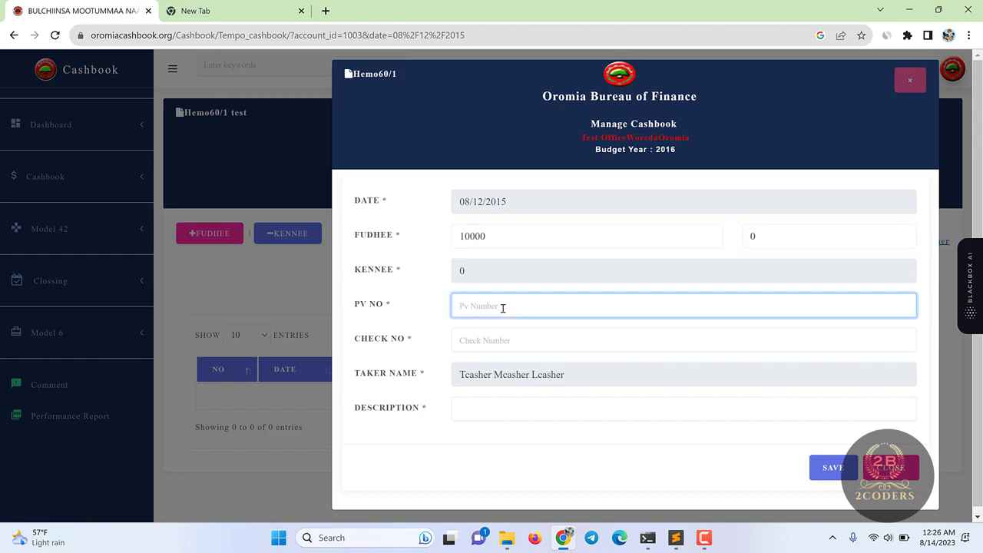
pyautogui.write('000125422')
pyautogui.click(485, 338)
pyautogui.write('0147852')
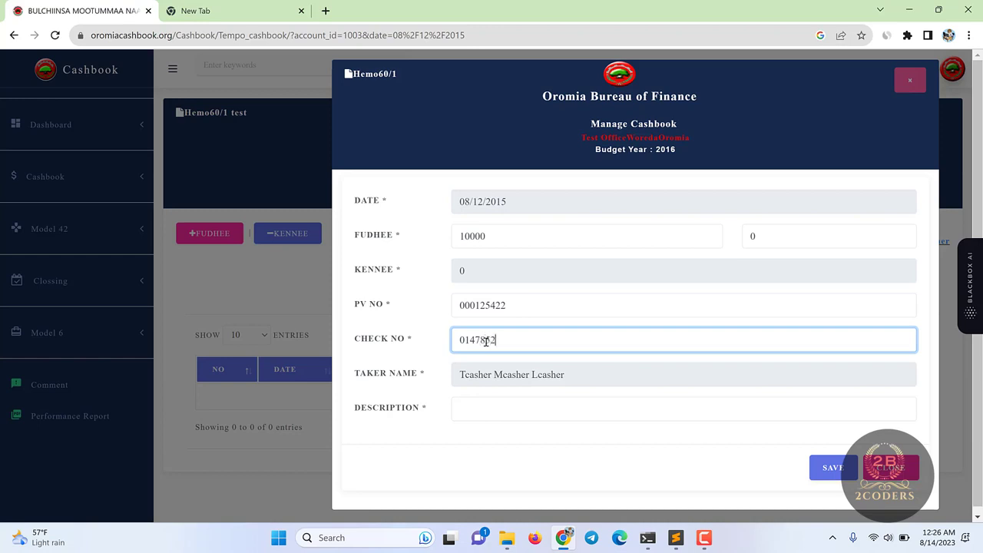
# - Fill the description from a saved suggestion, try saving, and dismiss the PV number rejection
pyautogui.click(488, 414)
pyautogui.click(476, 377)
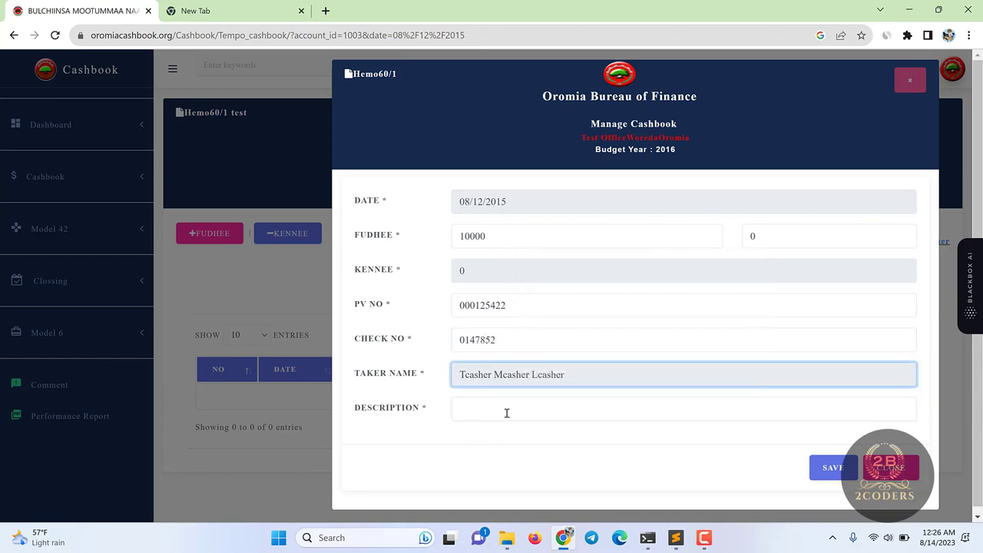
pyautogui.click(506, 413)
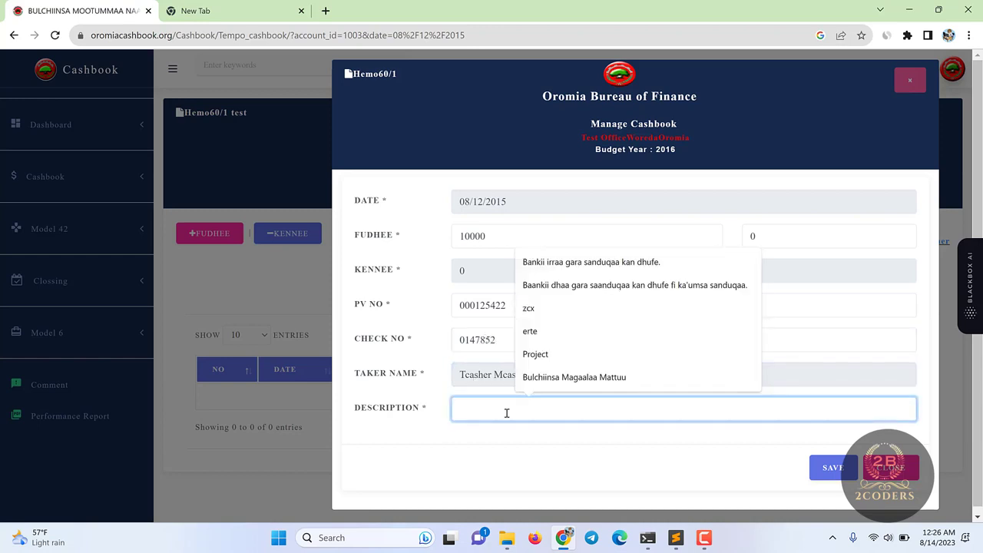
pyautogui.write('Ba')
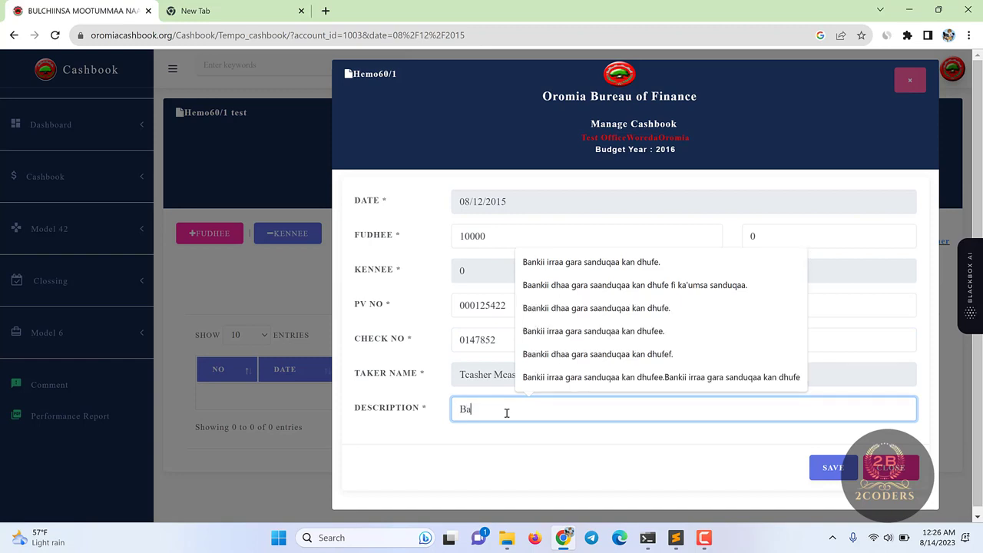
pyautogui.click(570, 262)
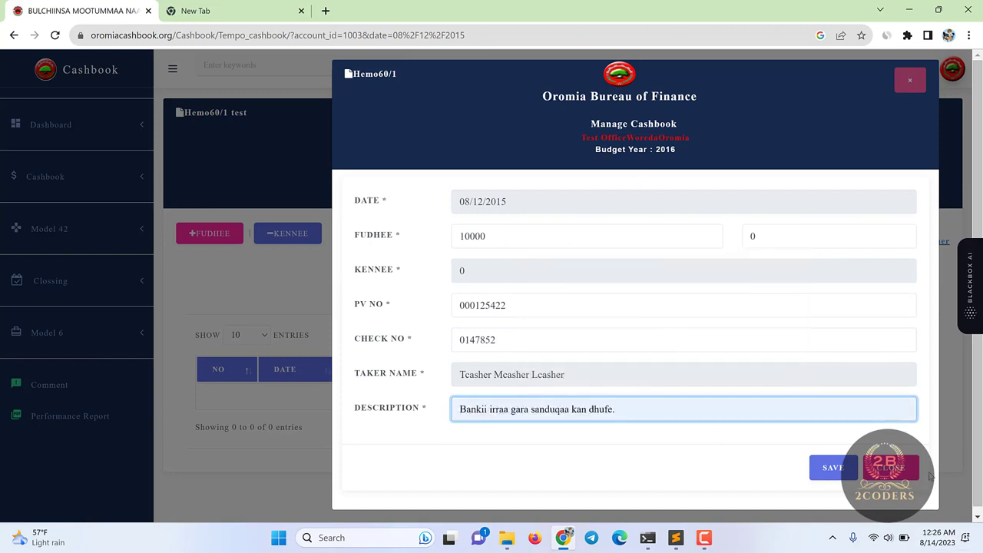
pyautogui.click(845, 472)
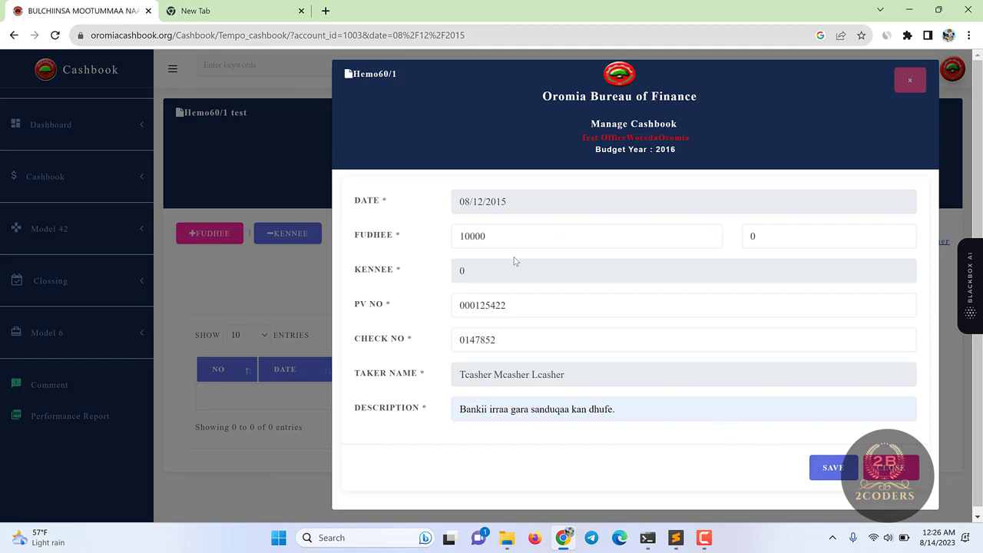
pyautogui.scroll(-1, 515, 262)
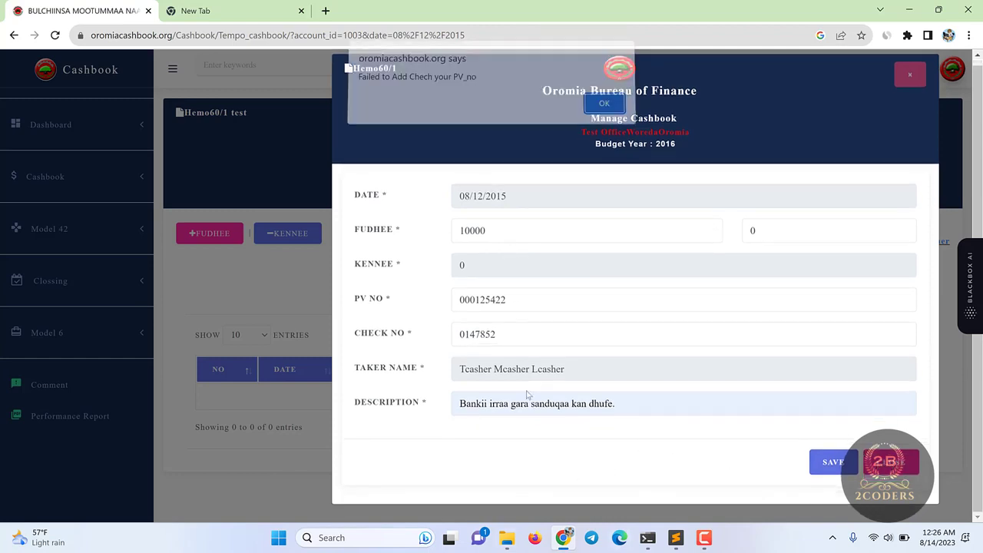
pyautogui.click(603, 111)
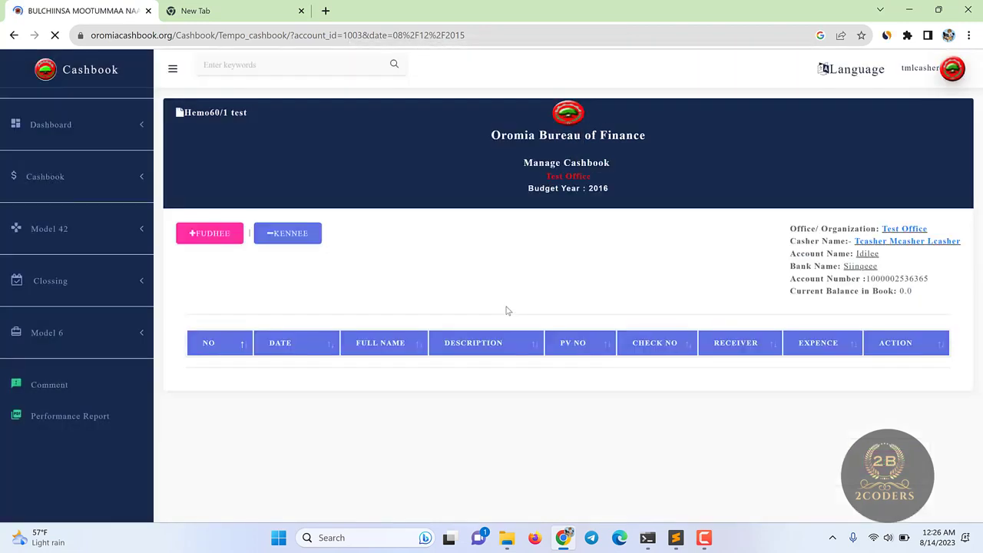
# - Enter a new Fudhee receipt of 10000, PV number 0 and cheque number 1
pyautogui.click(210, 235)
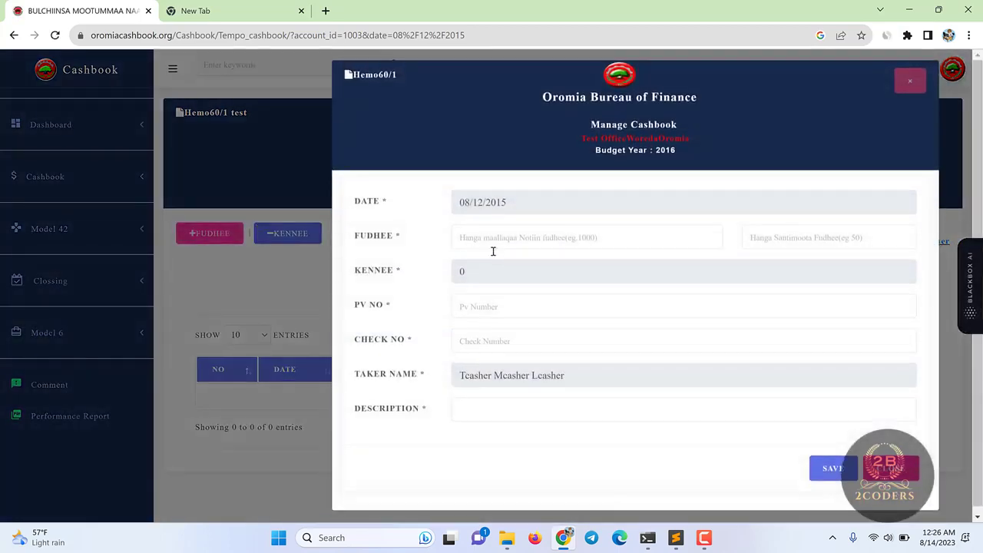
pyautogui.click(487, 239)
pyautogui.write('1')
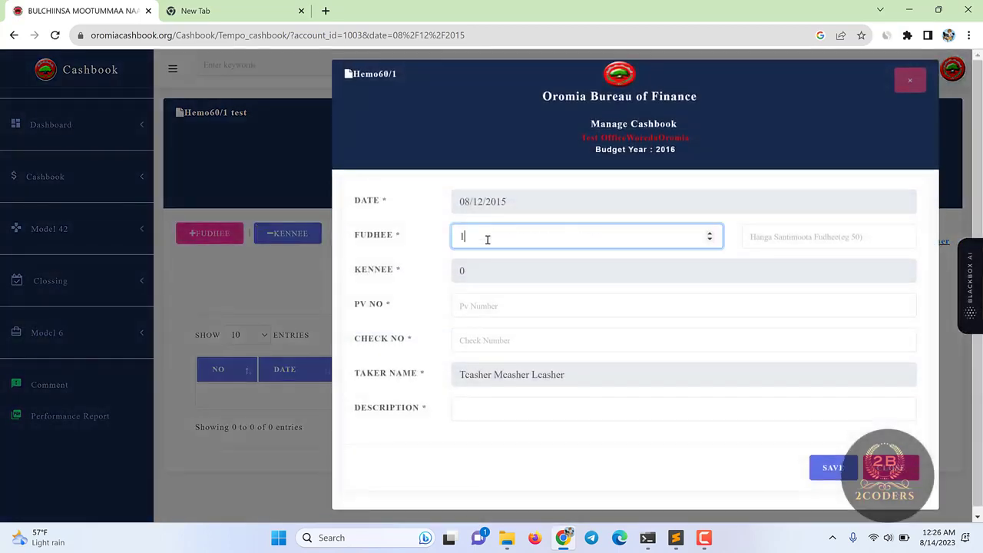
pyautogui.write('0000')
pyautogui.click(829, 236)
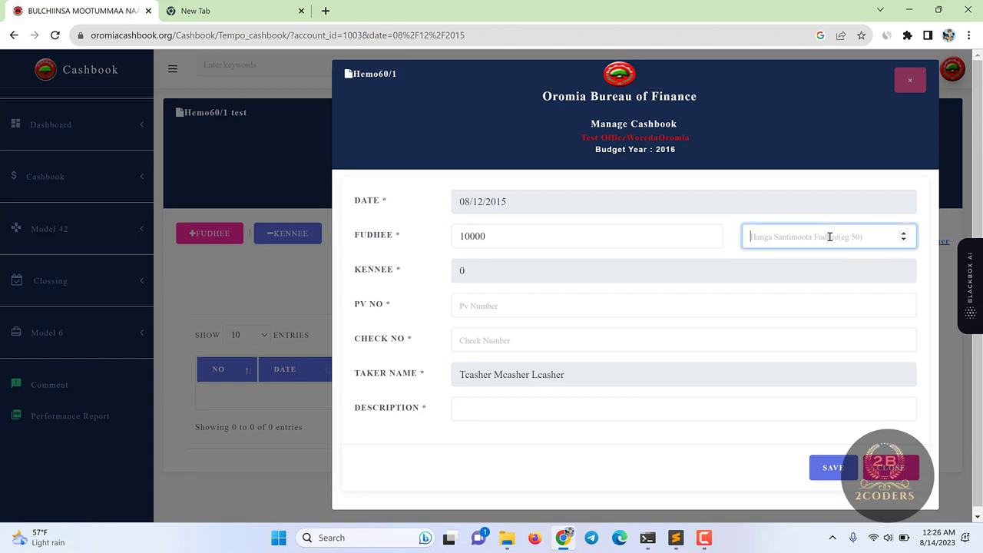
pyautogui.write('0')
pyautogui.click(482, 307)
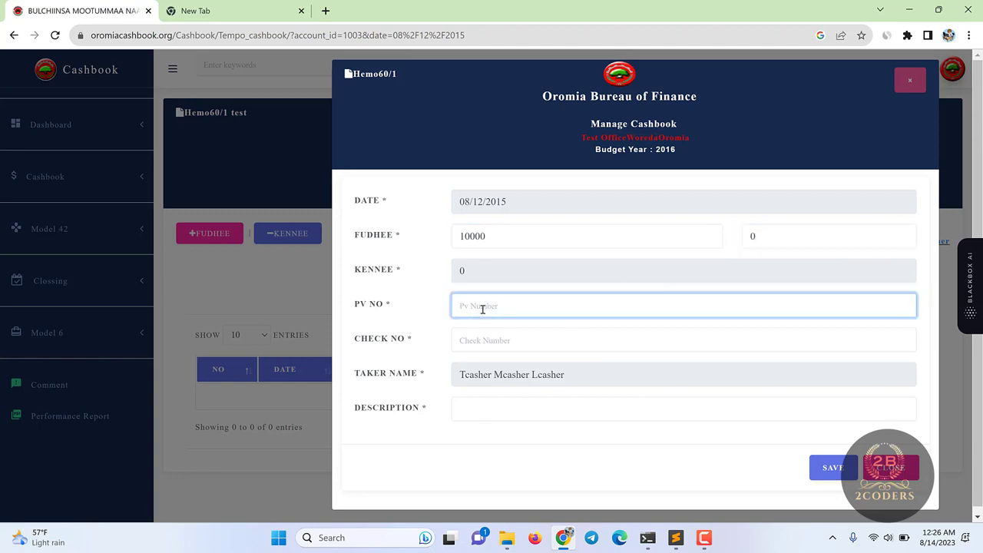
pyautogui.write('012425222522')
pyautogui.click(487, 338)
pyautogui.write('142536')
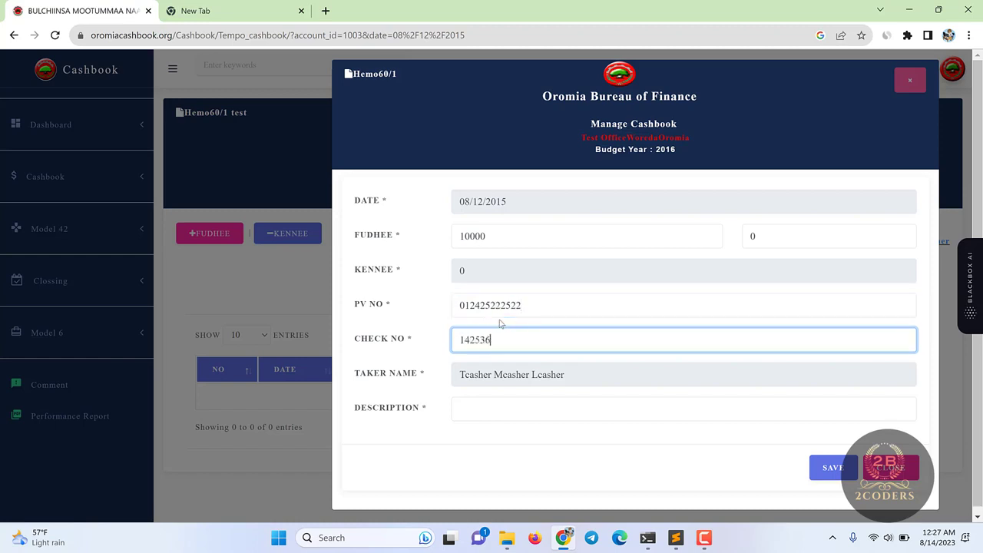
# - Use the bank-to-cash description, save the receipt, and open it for editing
pyautogui.click(484, 409)
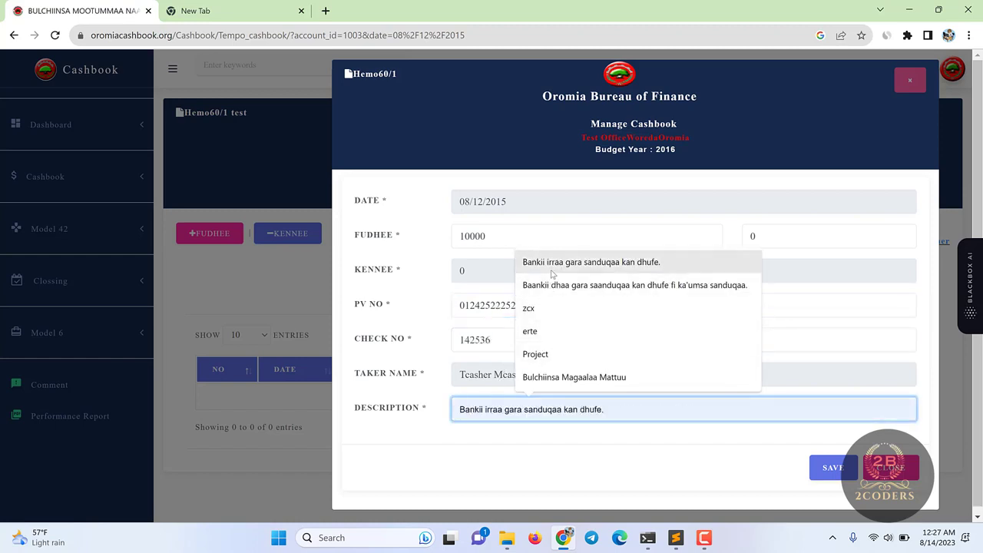
pyautogui.click(584, 261)
pyautogui.click(834, 470)
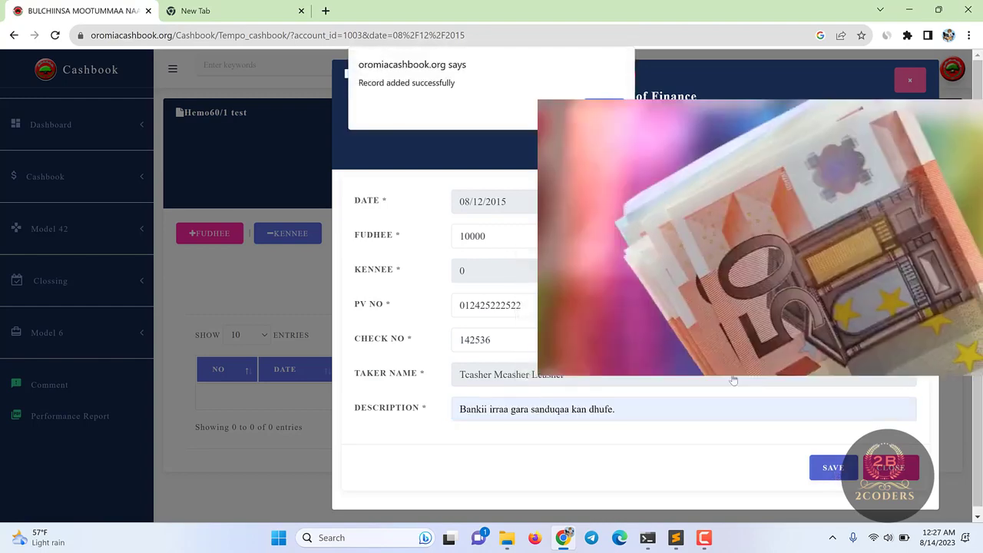
pyautogui.press('Return')
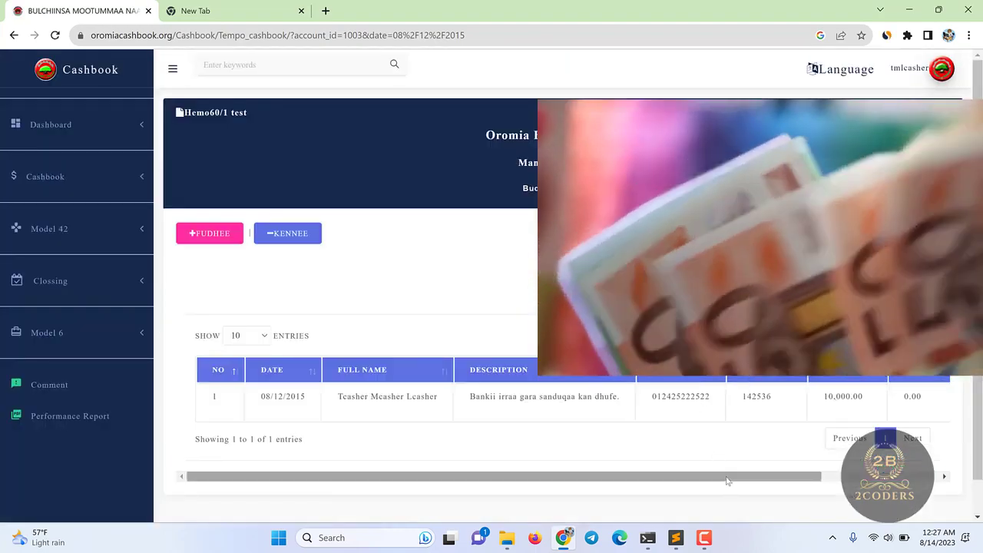
pyautogui.moveTo(726, 477); pyautogui.dragTo(845, 477)
pyautogui.moveTo(854, 434); pyautogui.dragTo(430, 441)
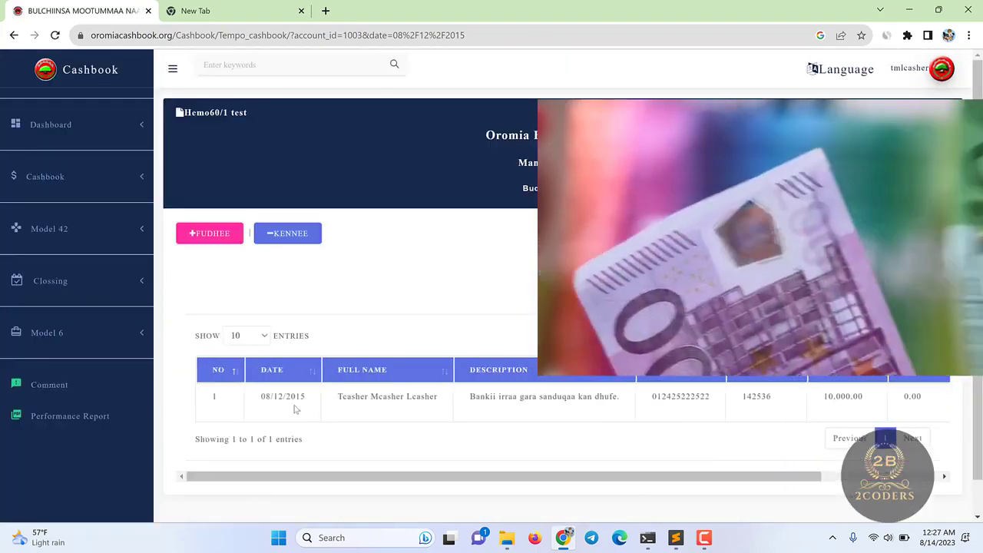
pyautogui.scroll(-1, 328, 390)
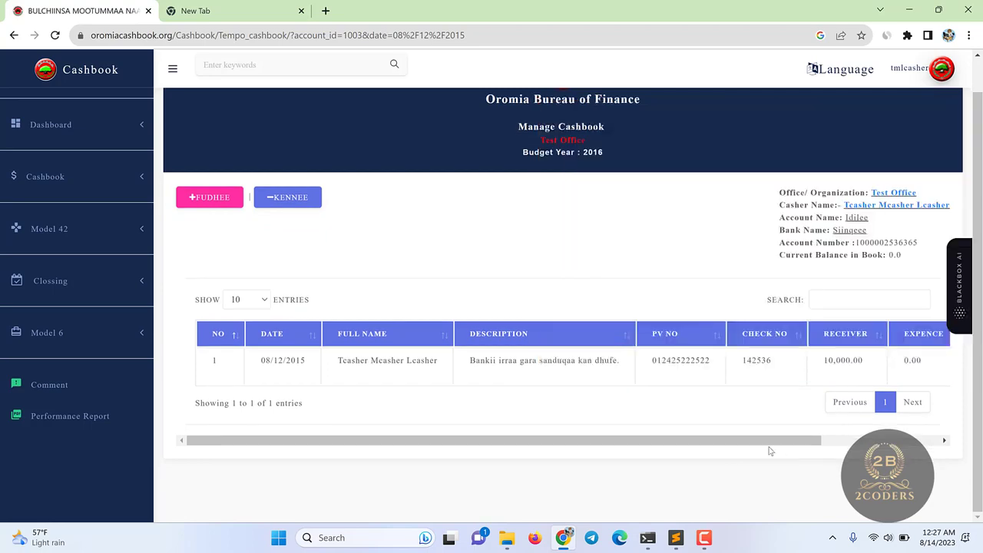
pyautogui.moveTo(770, 442); pyautogui.dragTo(904, 442)
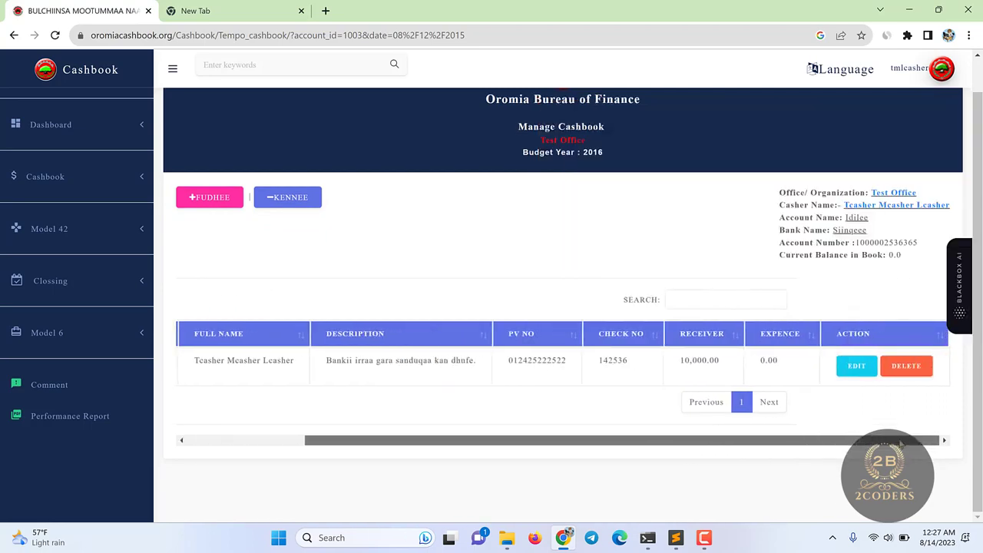
pyautogui.click(860, 366)
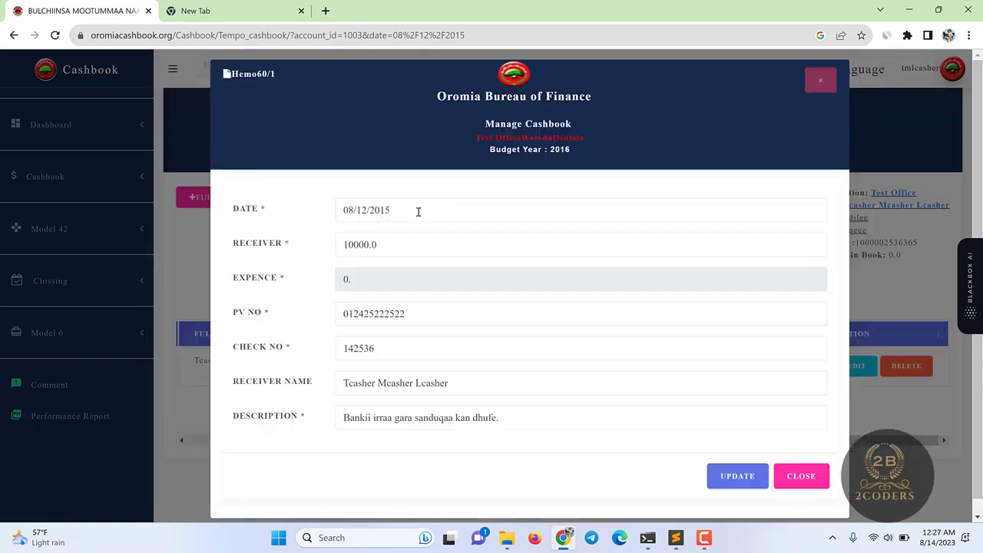
pyautogui.click(417, 212)
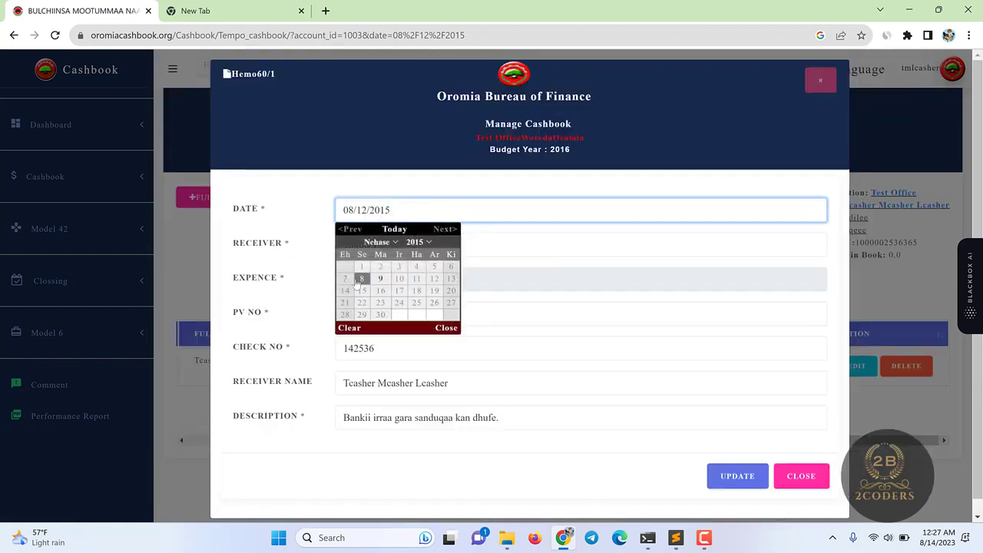
# - Change the receipt's entry date to 09/12/2015 and save it
pyautogui.click(379, 281)
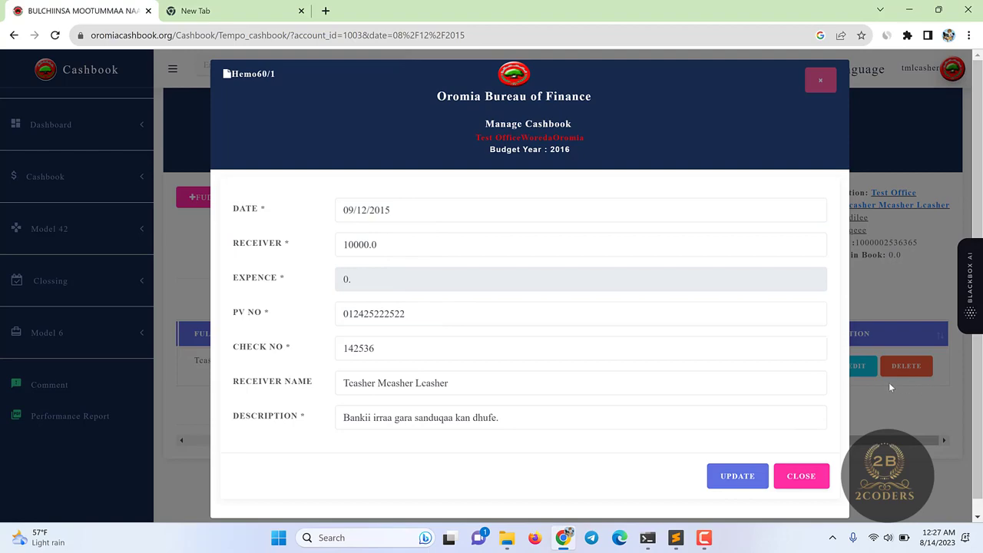
pyautogui.click(600, 107)
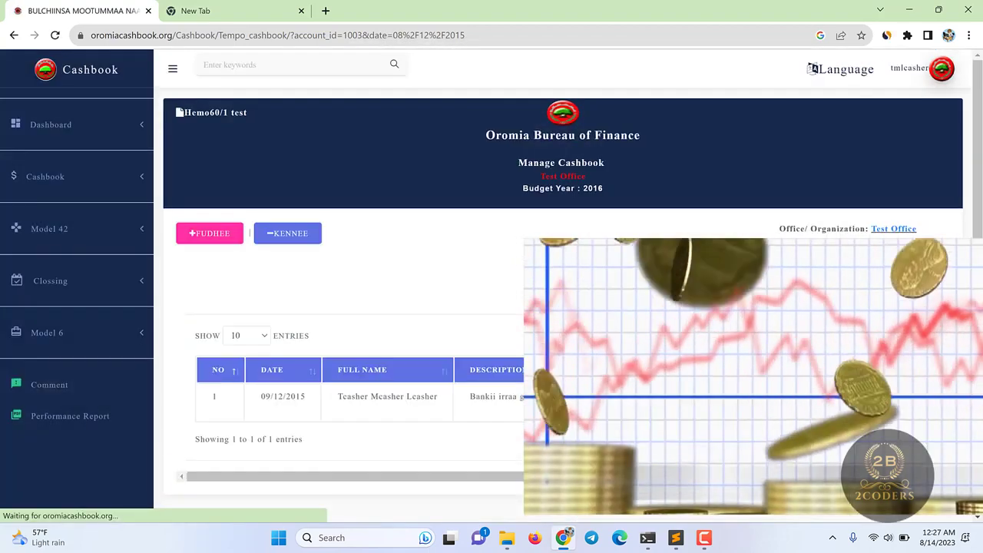
pyautogui.moveTo(583, 476); pyautogui.dragTo(706, 476)
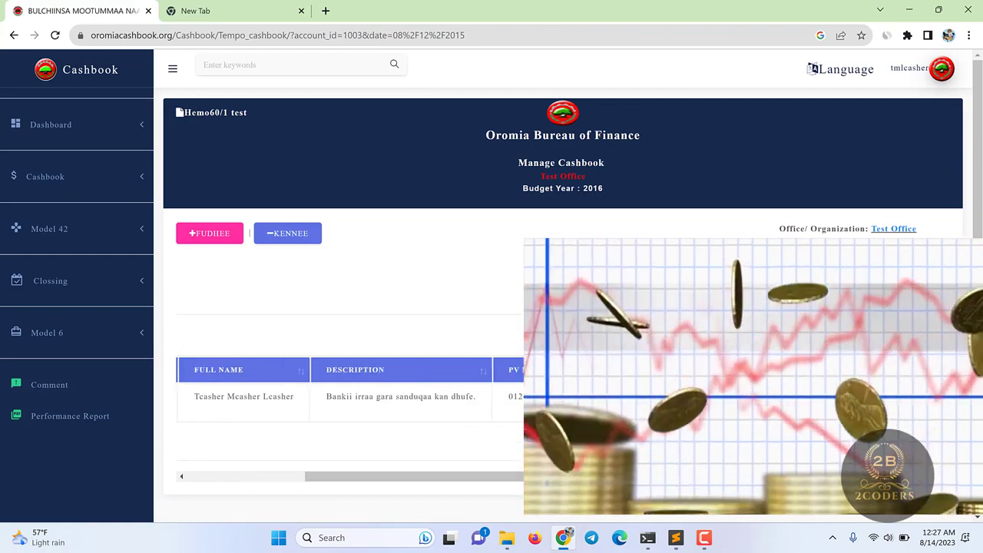
pyautogui.moveTo(487, 478); pyautogui.dragTo(538, 470)
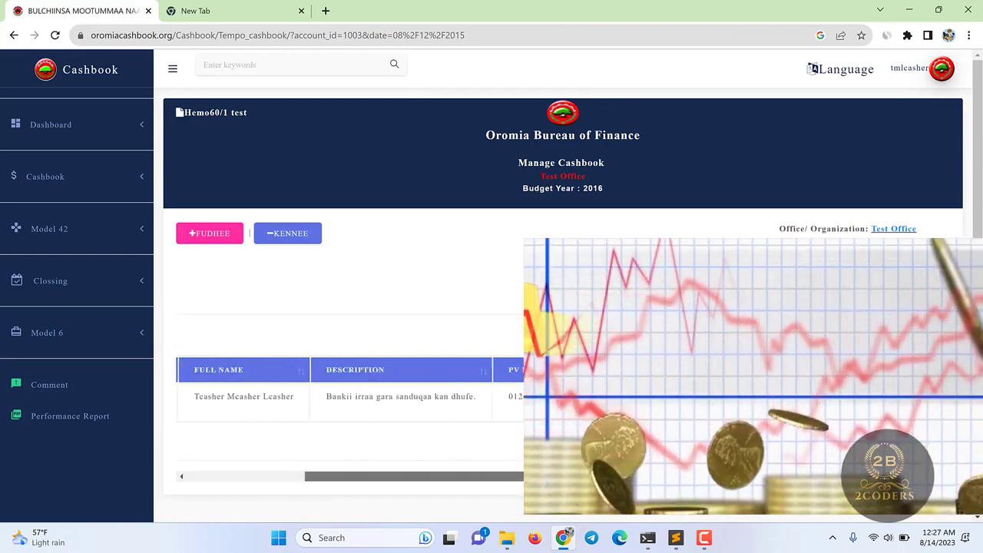
# - Reopen the receipt, correct the date's day to 10, and save the update
pyautogui.click(799, 400)
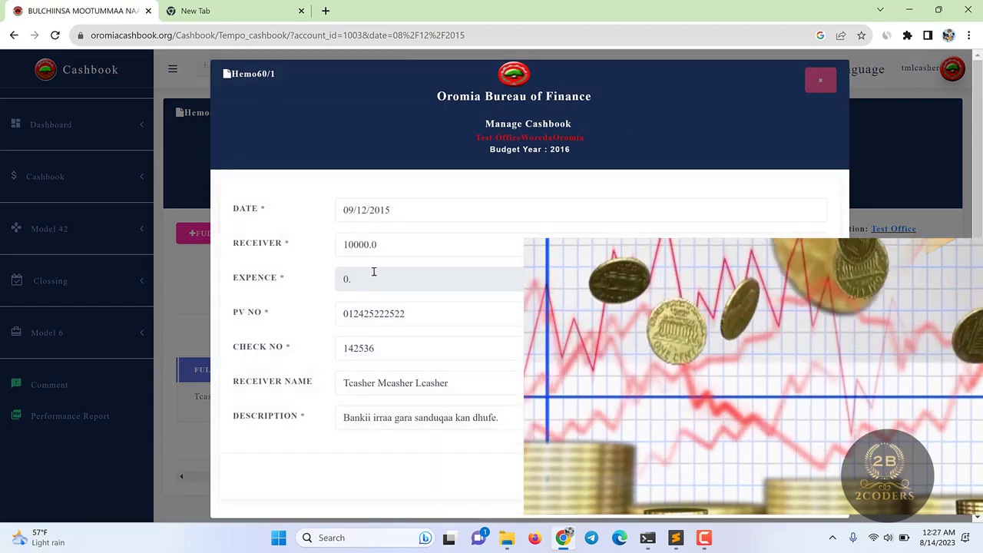
pyautogui.click(397, 209)
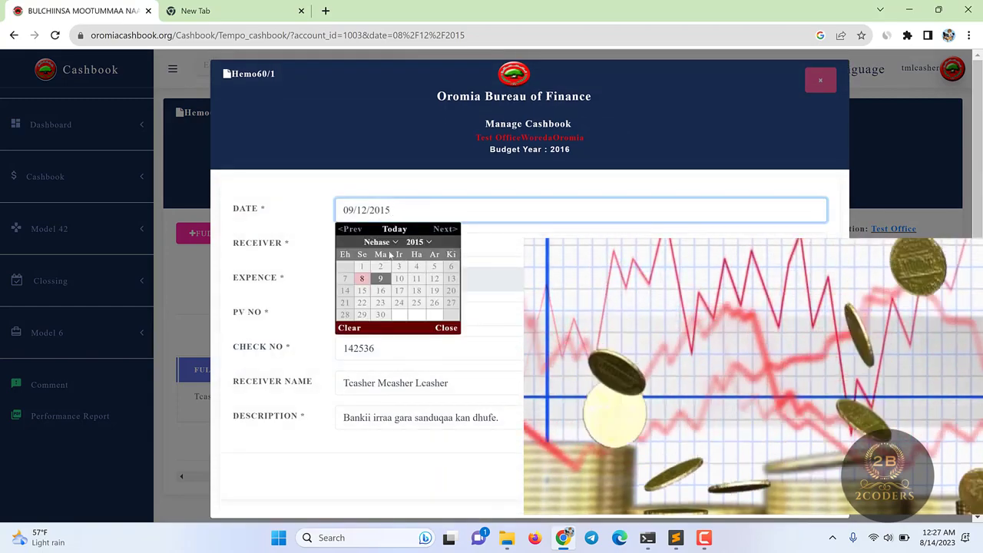
pyautogui.click(399, 279)
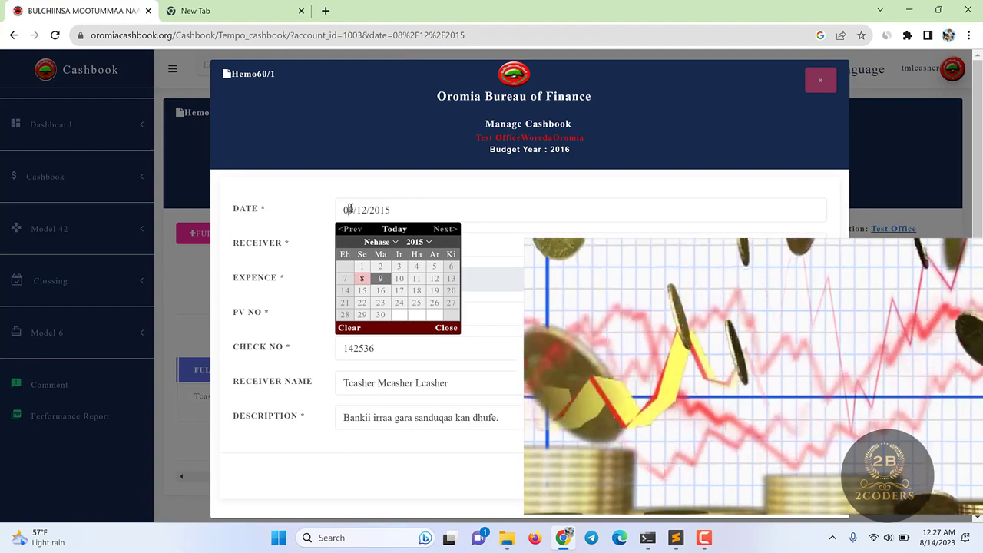
pyautogui.click(345, 210)
pyautogui.press('BackSpace')
pyautogui.press('BackSpace')
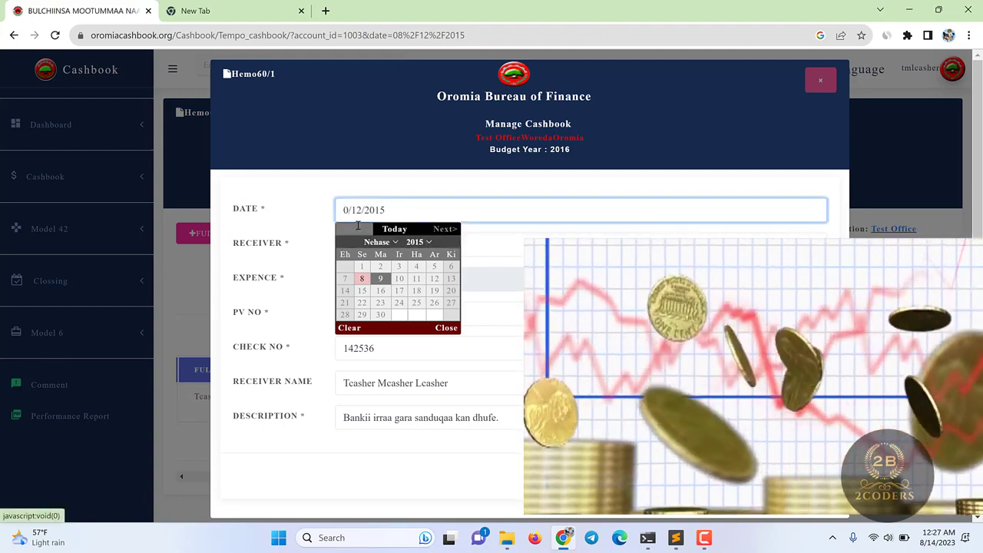
pyautogui.write('10')
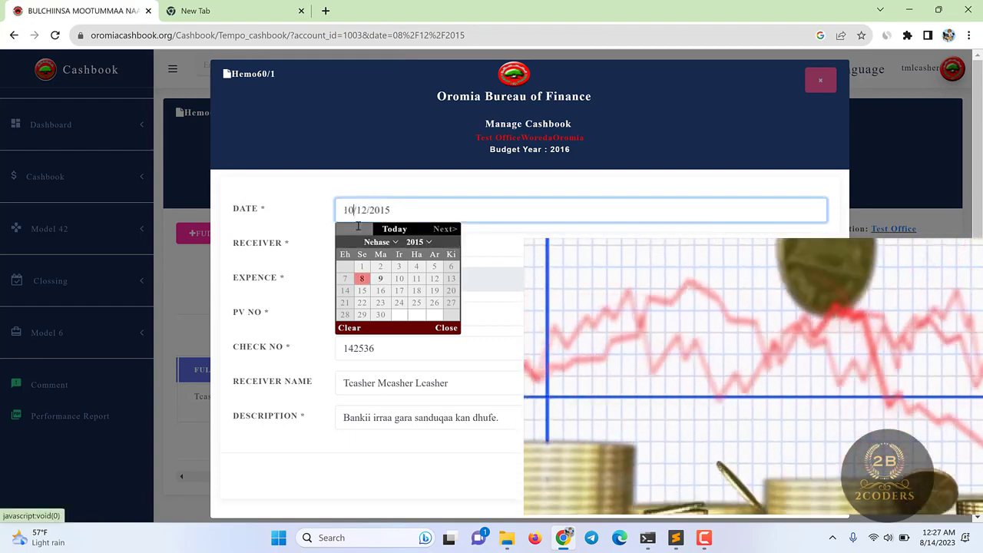
pyautogui.click(737, 476)
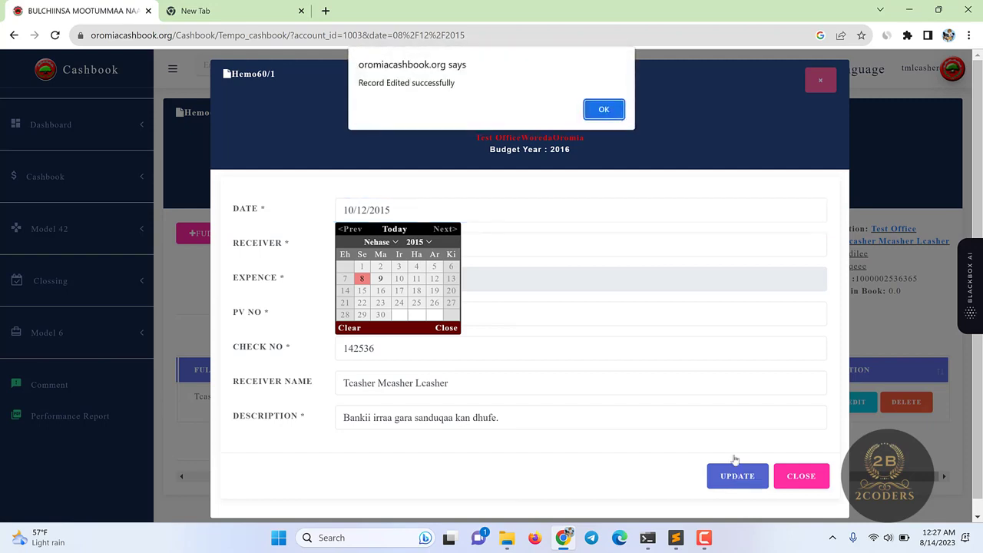
pyautogui.click(604, 109)
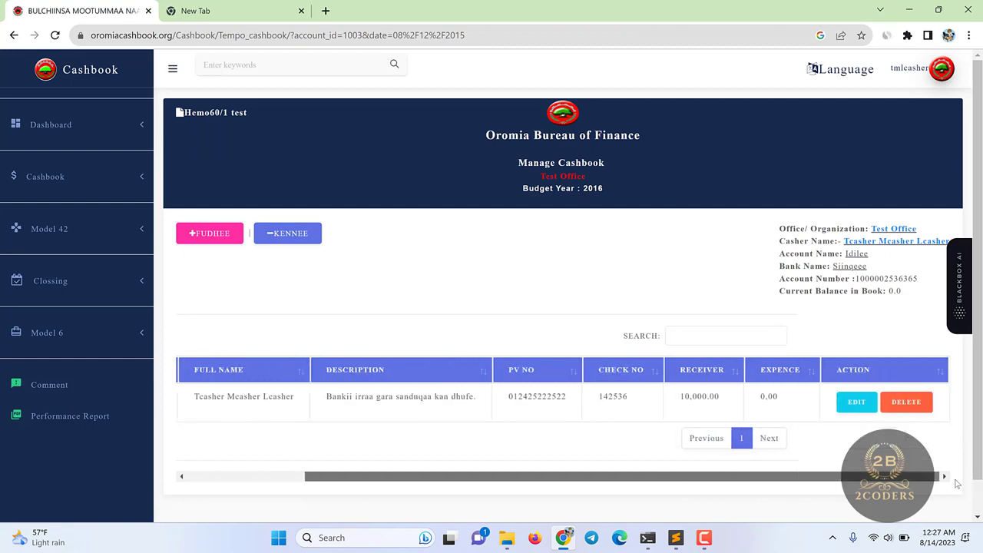
pyautogui.click(703, 538)
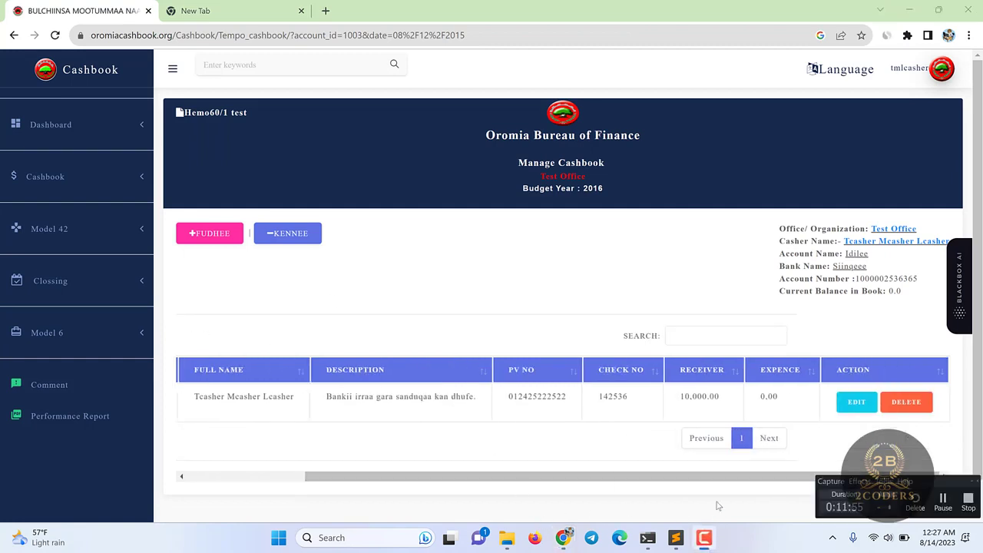
# - Post the 10,000.00 receipt, raising the book balance from 0.0 to 10,000.00
pyautogui.click(943, 503)
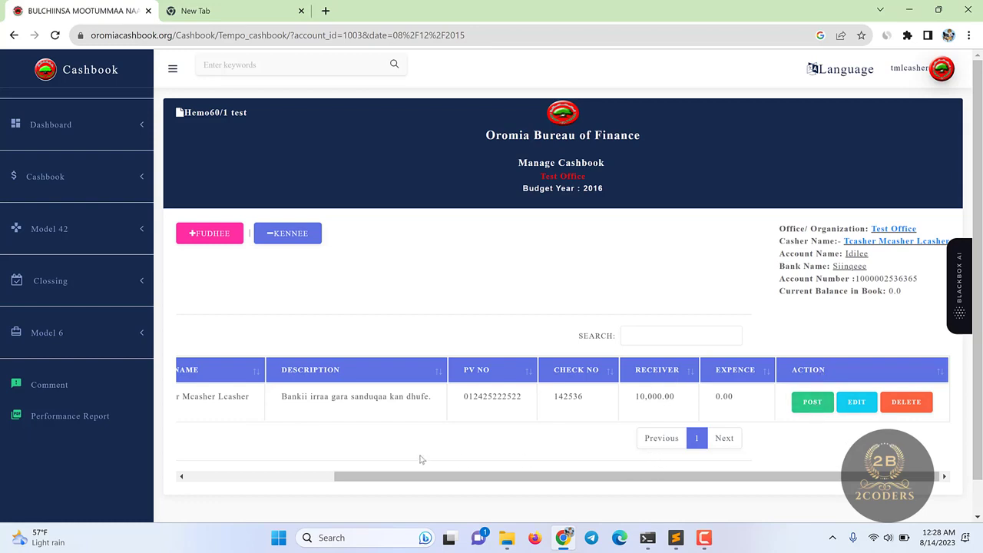
pyautogui.moveTo(418, 478); pyautogui.dragTo(511, 489)
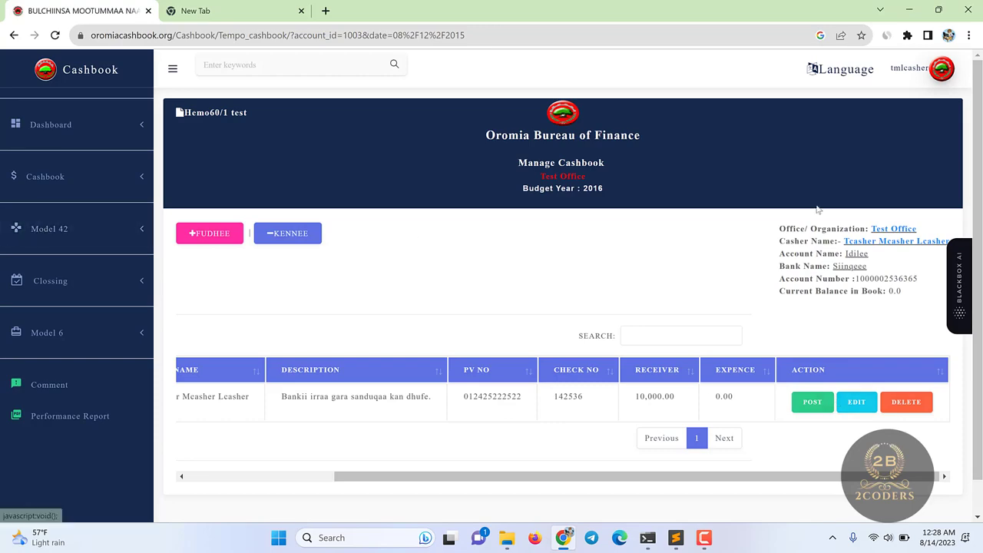
pyautogui.doubleClick(900, 289)
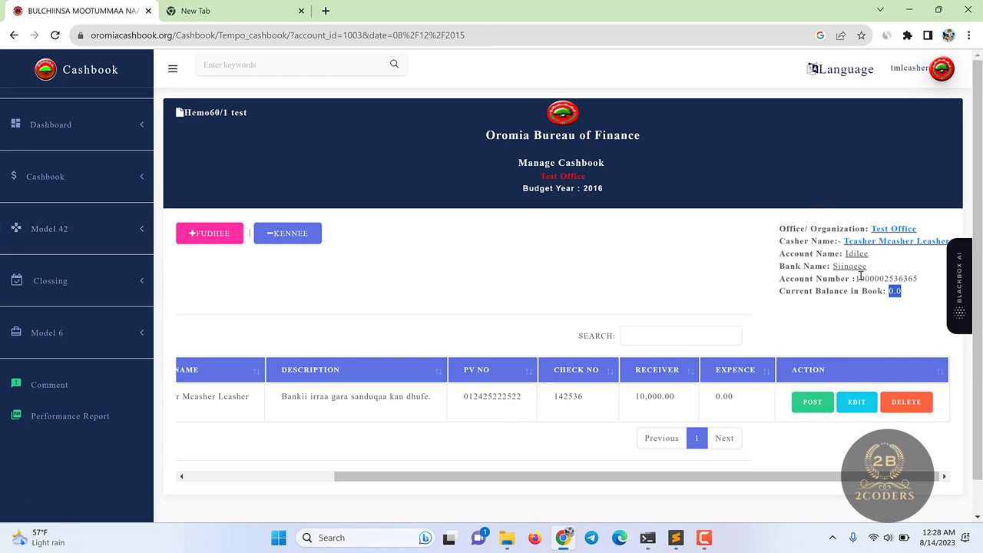
pyautogui.click(807, 402)
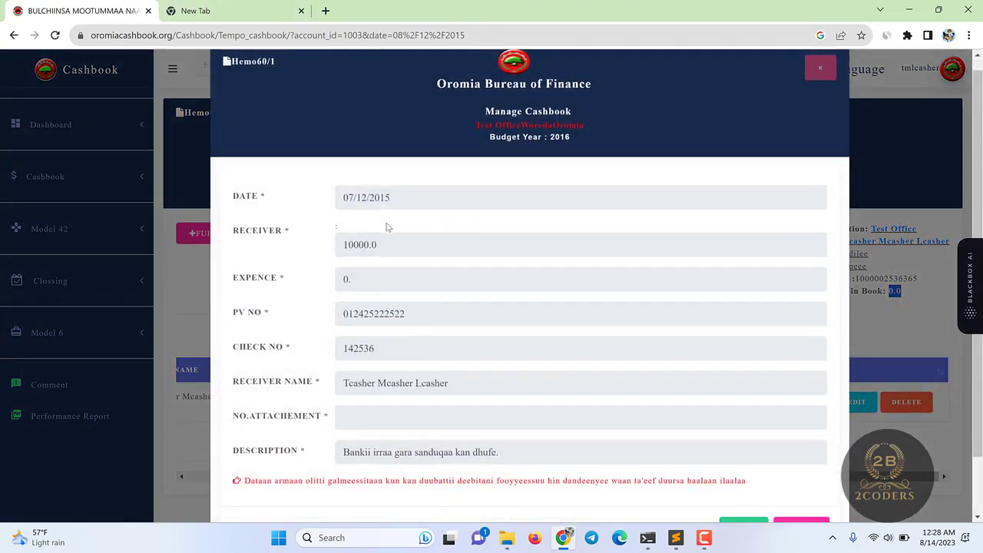
pyautogui.scroll(-1, 345, 136)
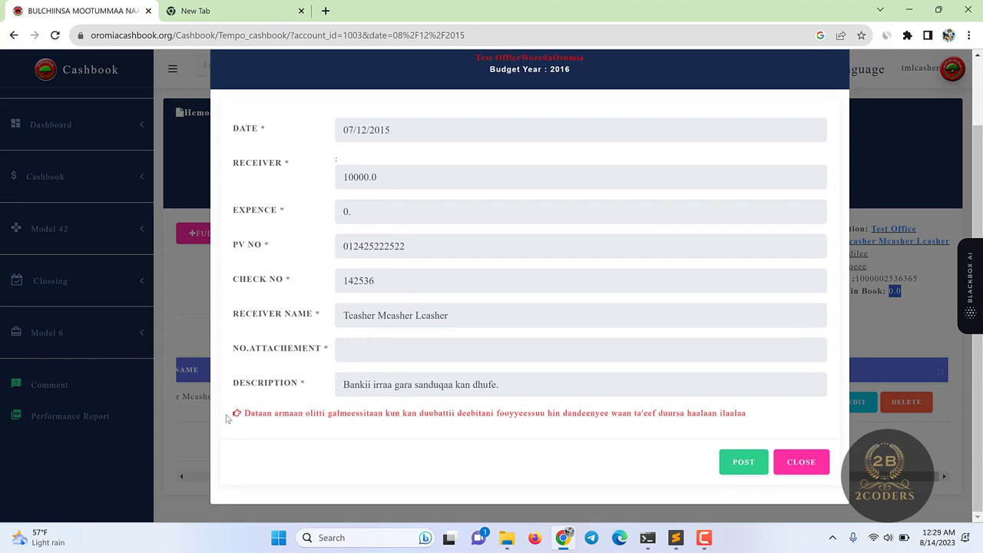
pyautogui.moveTo(226, 415); pyautogui.dragTo(392, 409)
pyautogui.tripleClick(500, 414)
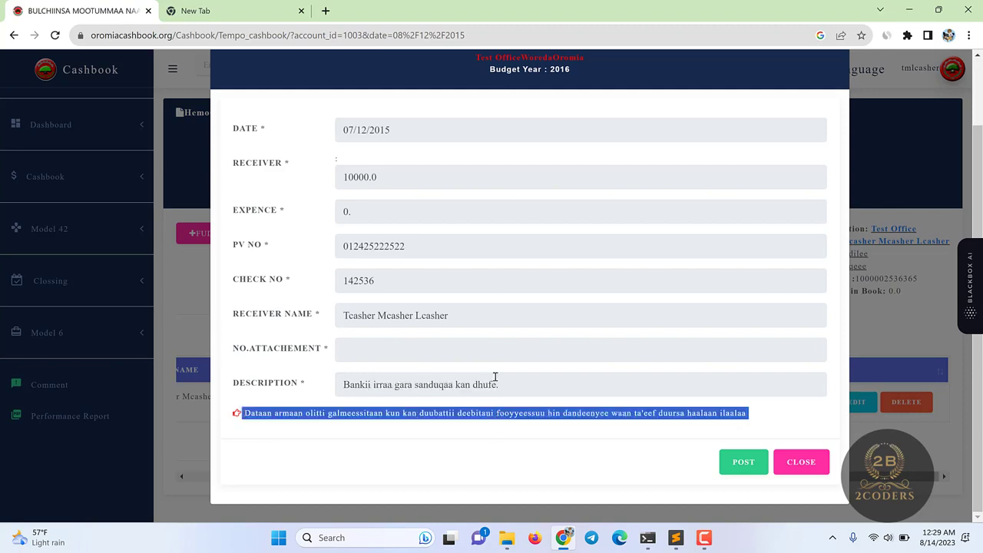
pyautogui.click(823, 422)
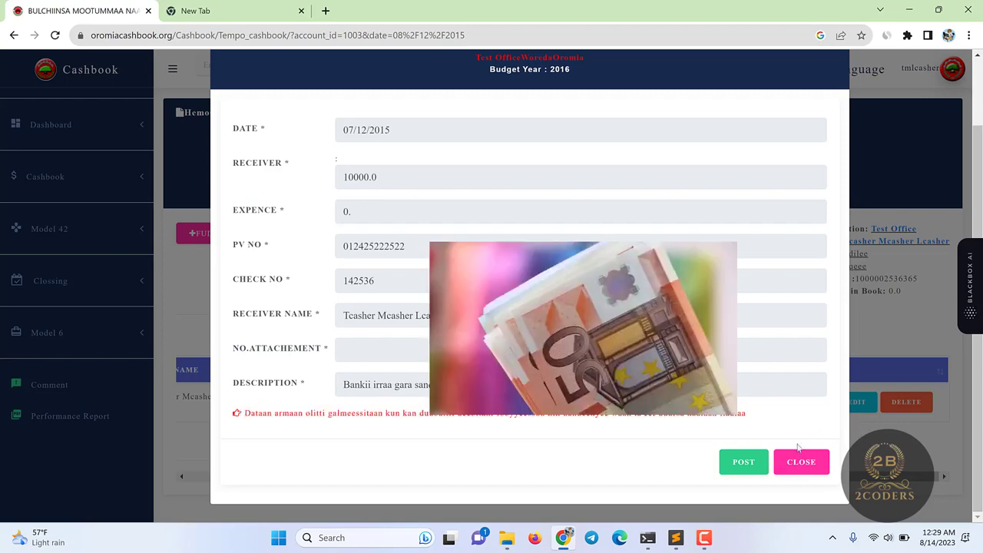
pyautogui.click(748, 464)
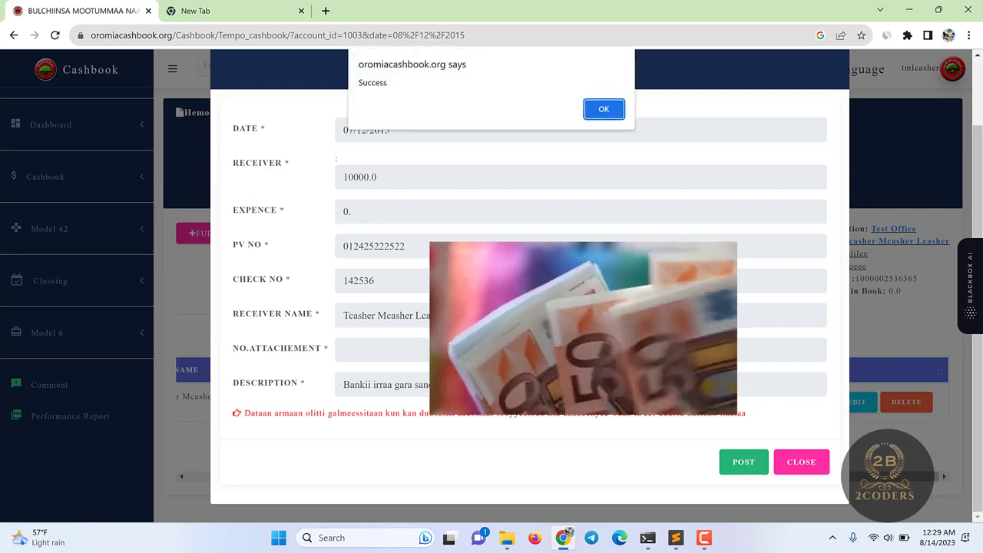
pyautogui.click(606, 108)
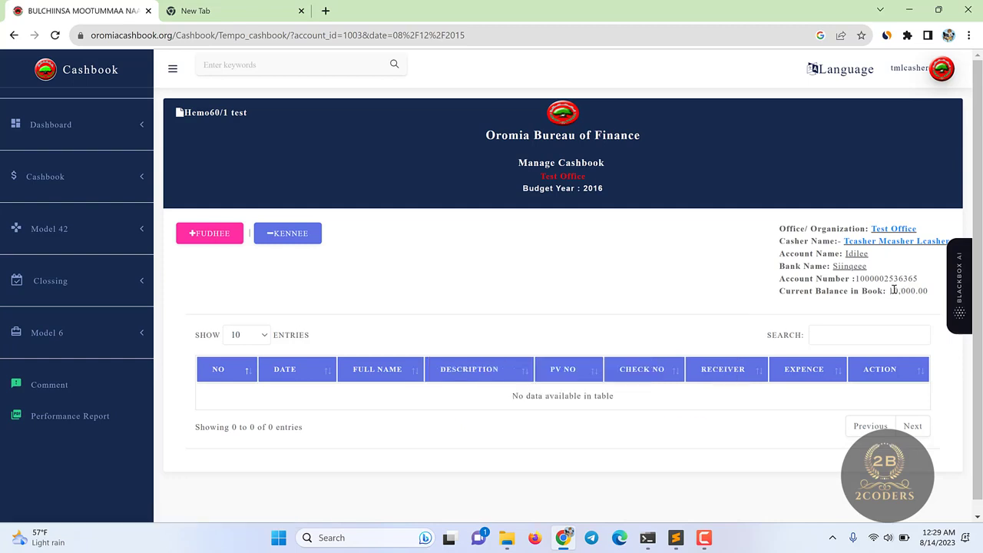
# - Load the Model 42 report for Idilee on 07/12/2015, then open Closing Views
pyautogui.moveTo(892, 291); pyautogui.dragTo(929, 290)
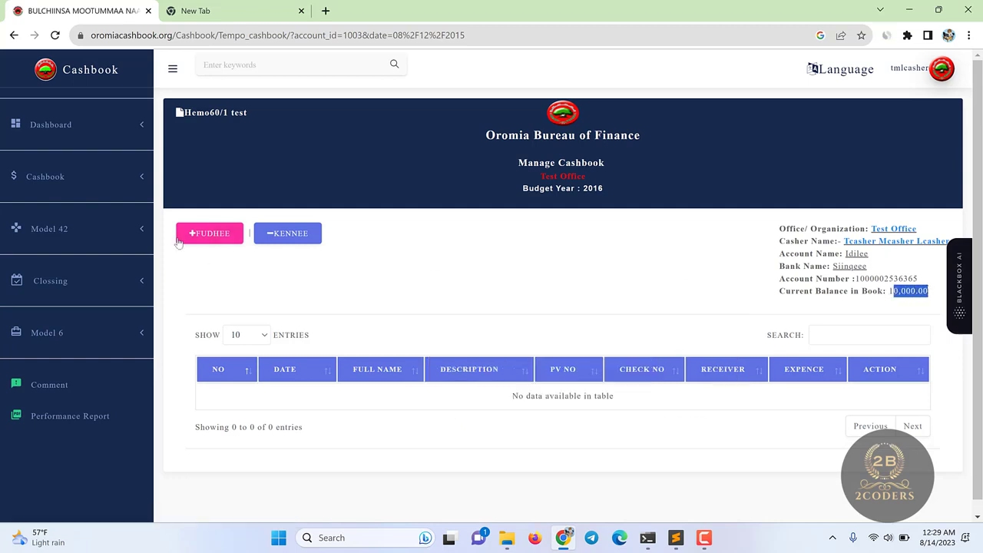
pyautogui.click(99, 232)
pyautogui.click(53, 276)
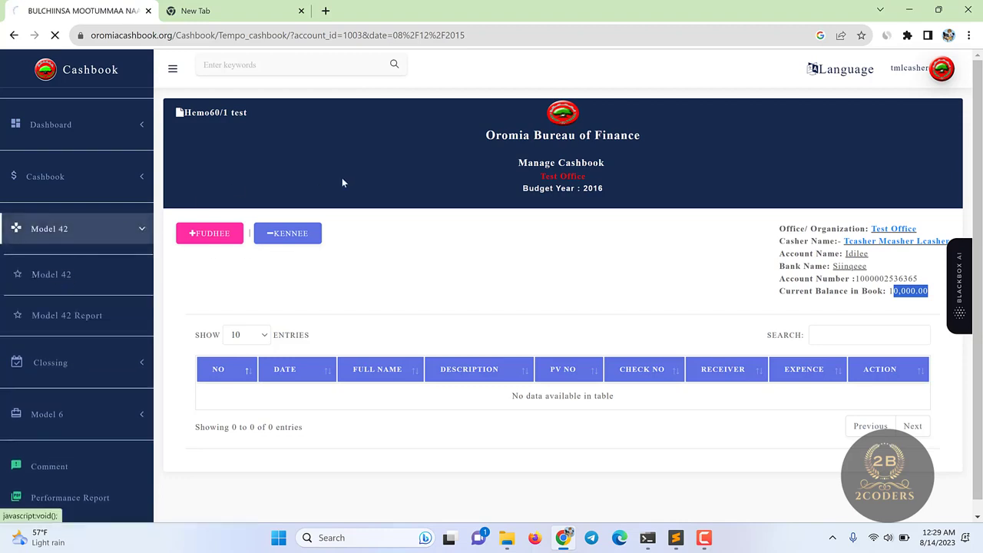
pyautogui.click(415, 197)
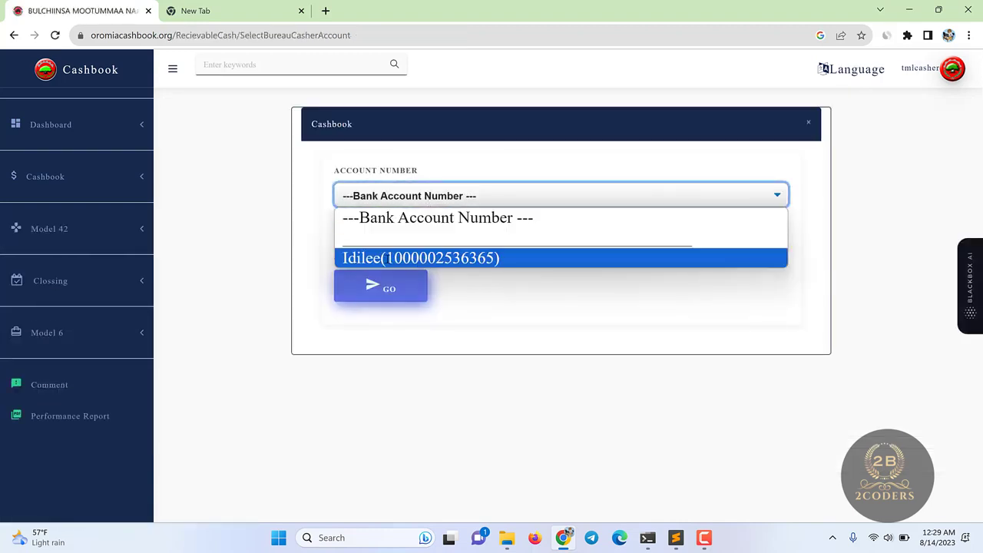
pyautogui.click(418, 258)
pyautogui.click(362, 317)
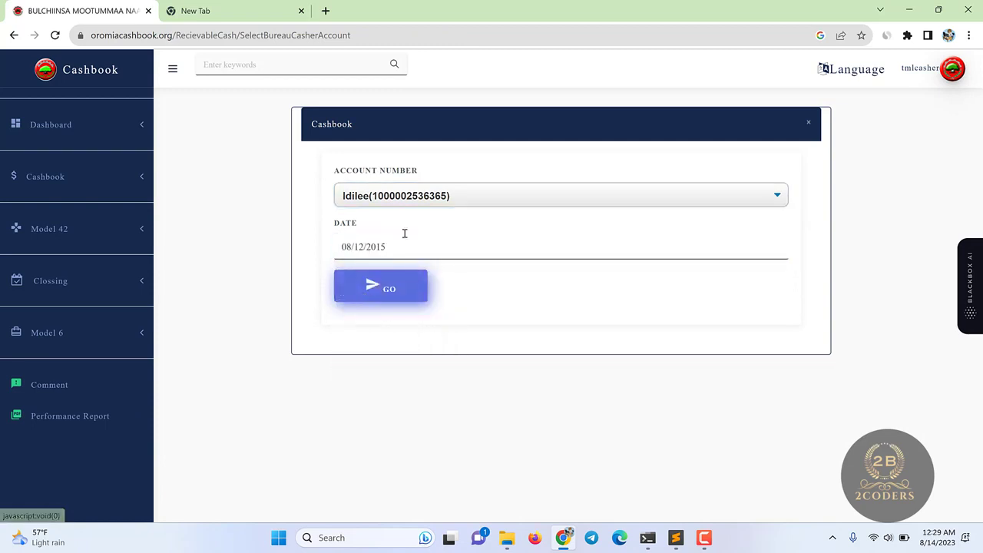
pyautogui.click(365, 250)
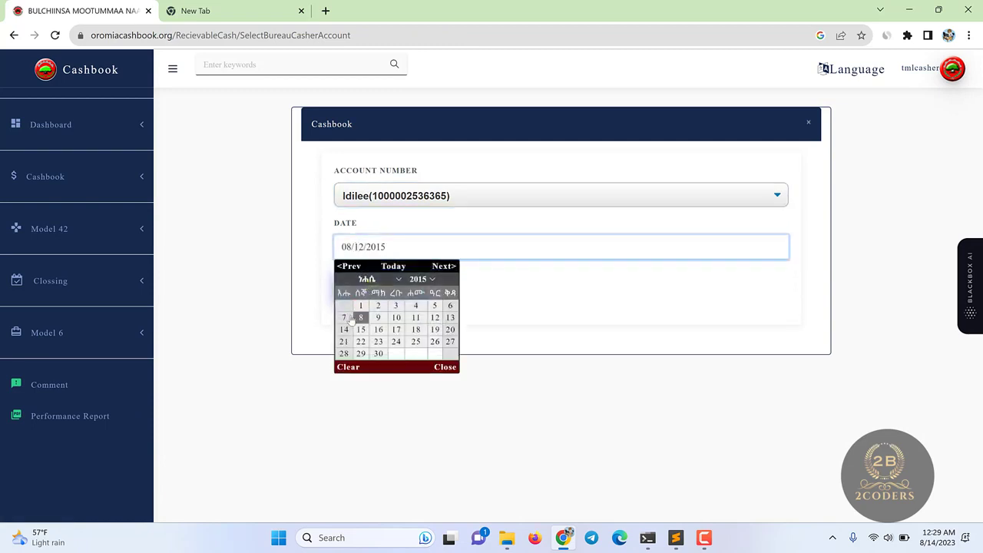
pyautogui.click(344, 316)
pyautogui.click(372, 296)
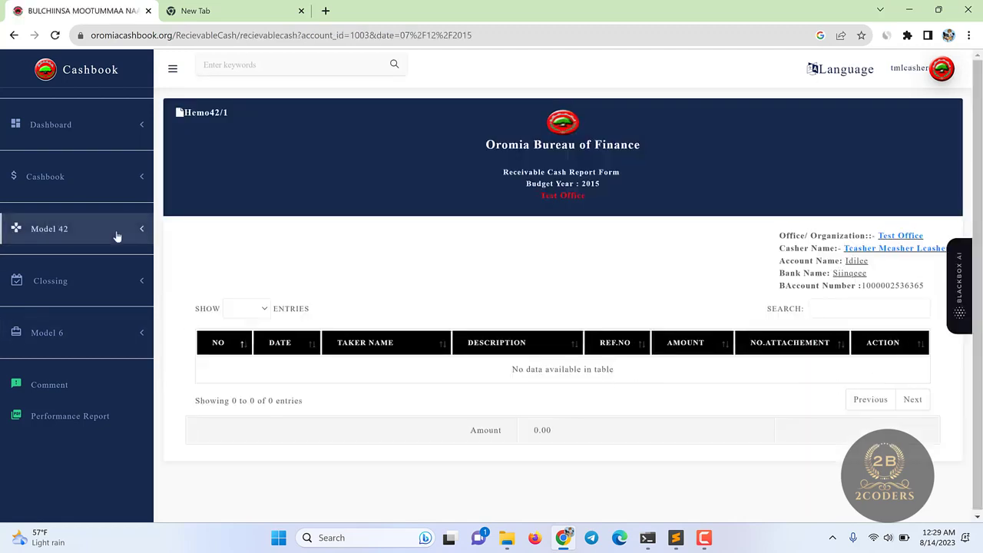
pyautogui.click(72, 281)
pyautogui.click(68, 308)
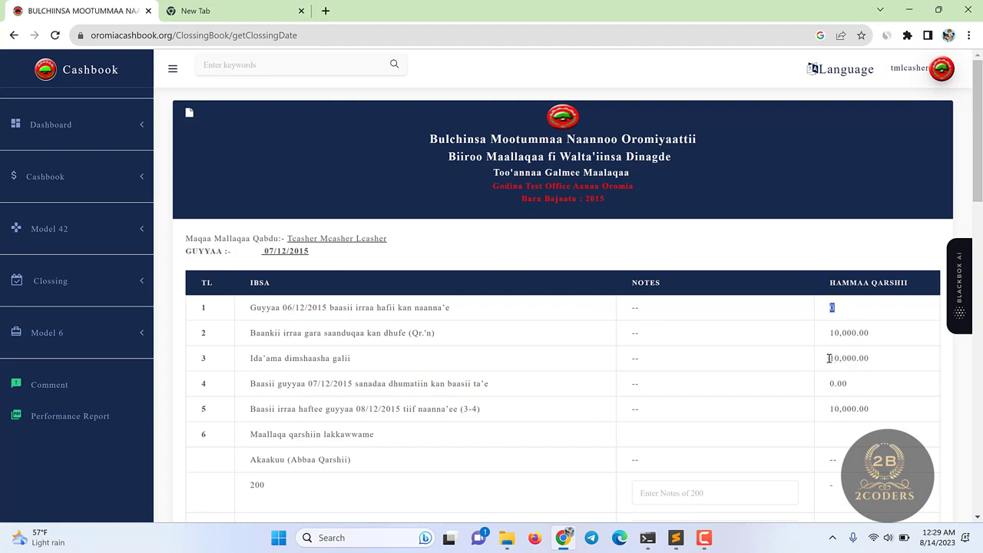
# - Go from the closing statement back to the Cashbook Registration form
pyautogui.doubleClick(847, 335)
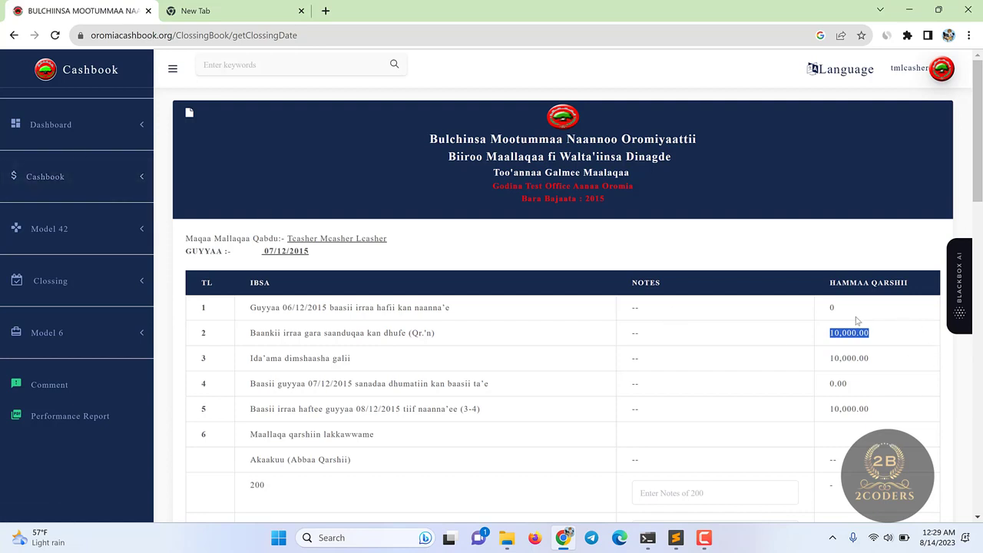
pyautogui.click(53, 180)
pyautogui.click(70, 223)
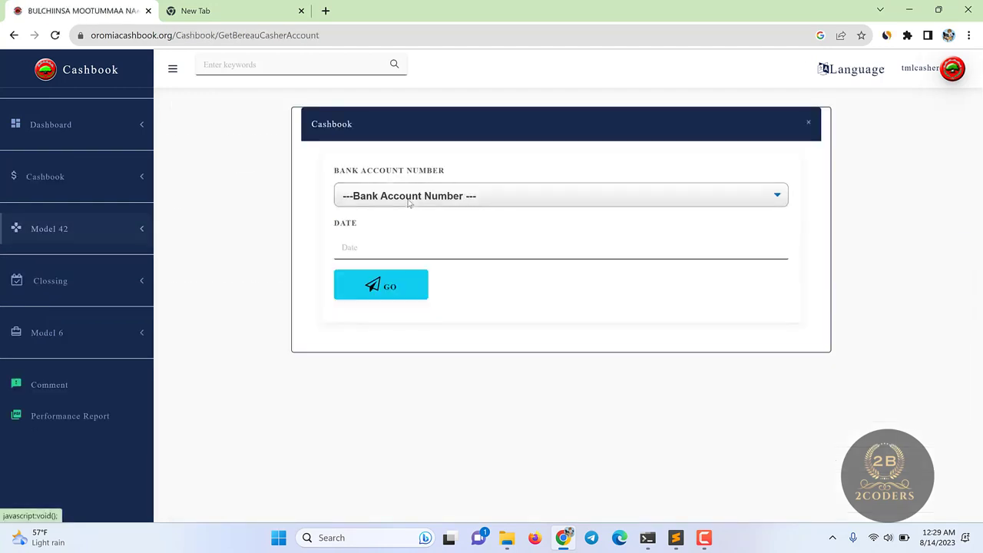
# - Reload the Idilee cashbook for 07/12/2015, showing the 10,000.00 balance
pyautogui.click(409, 200)
pyautogui.click(385, 248)
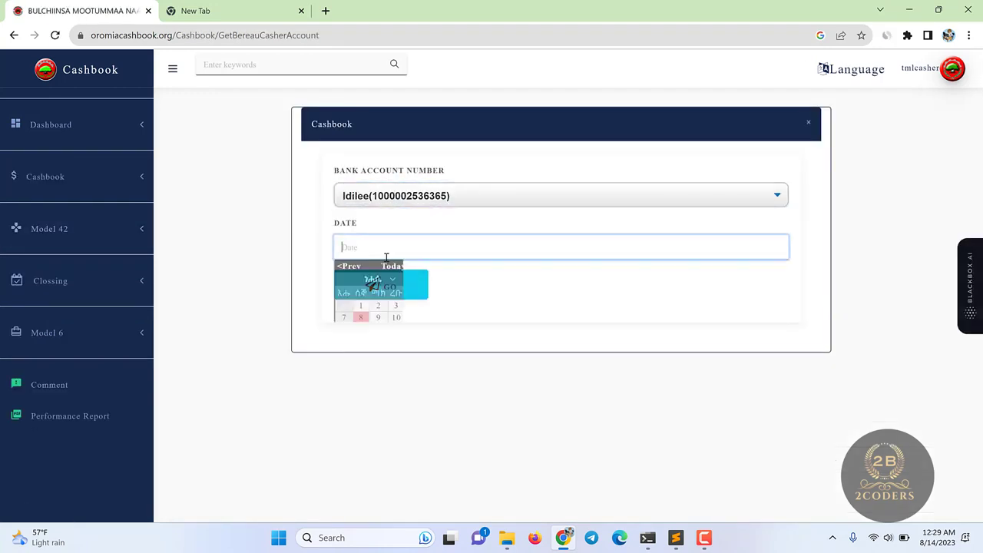
pyautogui.click(343, 317)
pyautogui.click(371, 285)
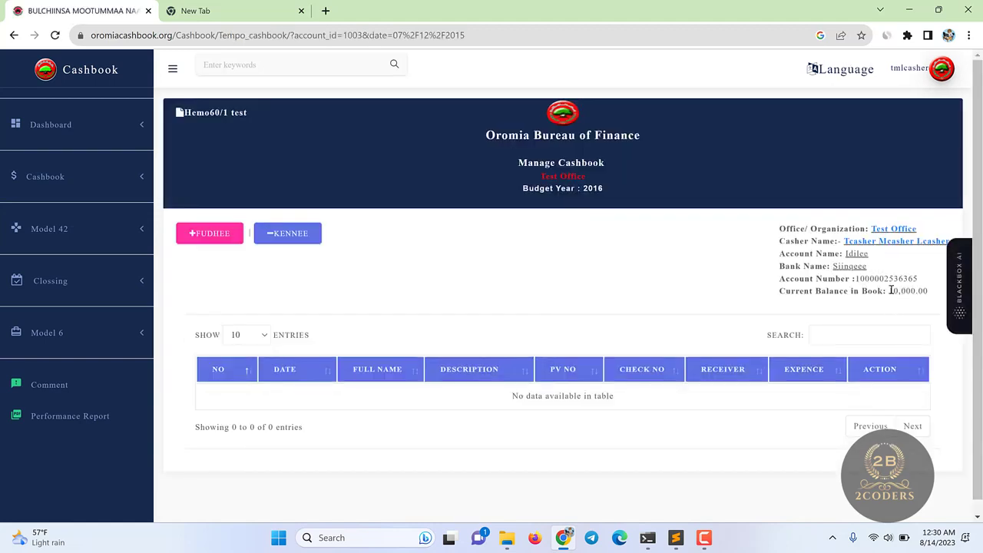
pyautogui.moveTo(890, 291); pyautogui.dragTo(900, 291)
# - Start a new expense entry of 2000 with PV number 01
pyautogui.click(209, 235)
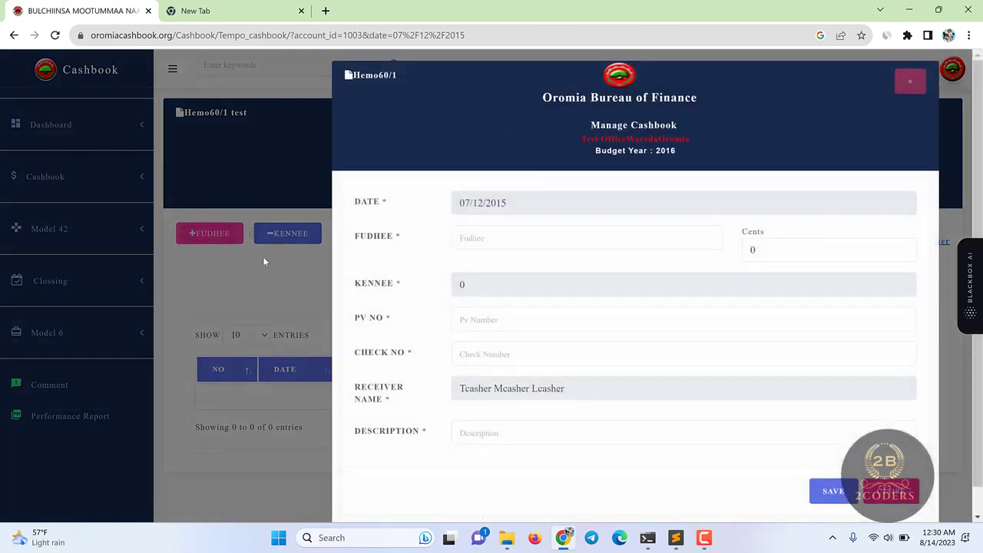
pyautogui.click(285, 240)
pyautogui.click(287, 240)
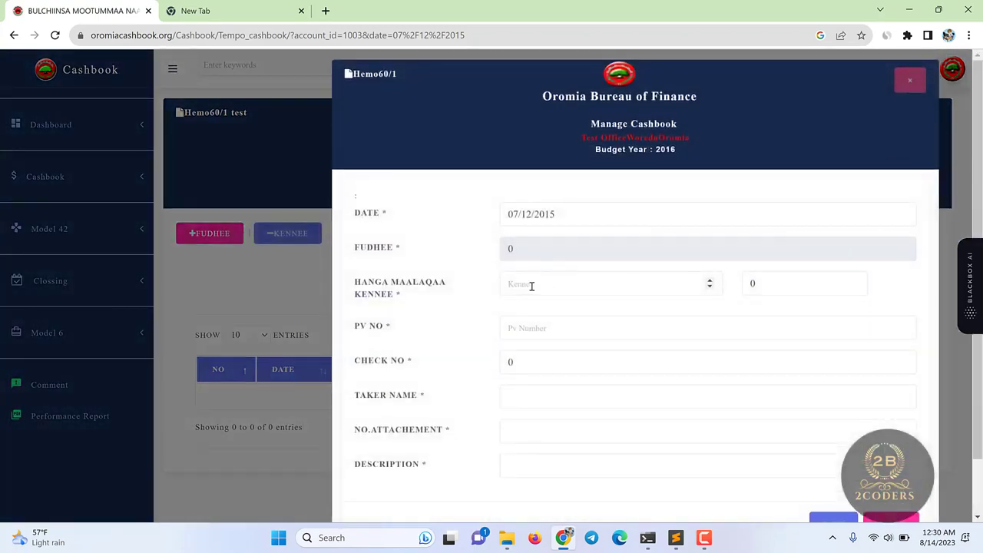
pyautogui.click(531, 285)
pyautogui.write('2')
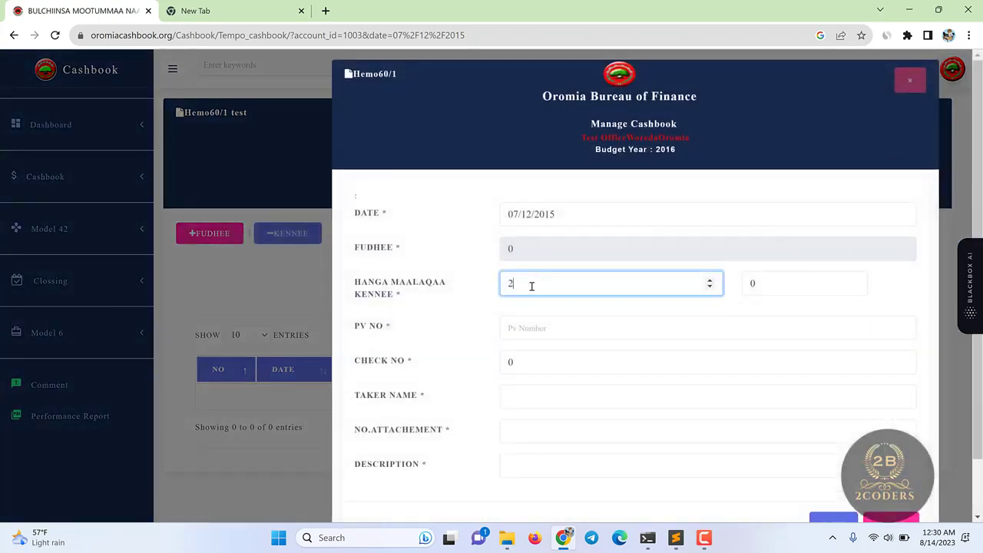
pyautogui.write('000')
pyautogui.click(544, 323)
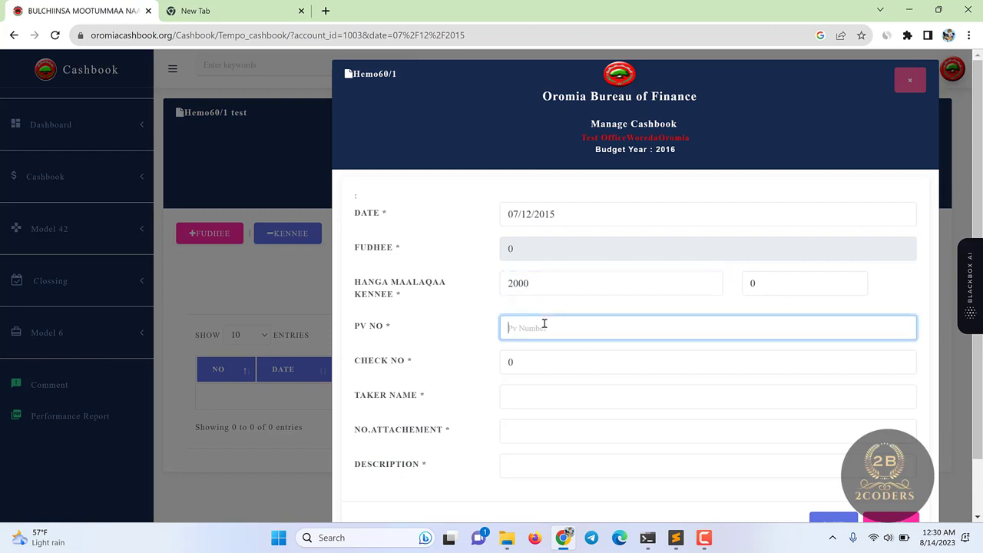
pyautogui.write('0122452636')
# - Choose Durgoo Olmaa as the description and save the expense entry
pyautogui.click(526, 387)
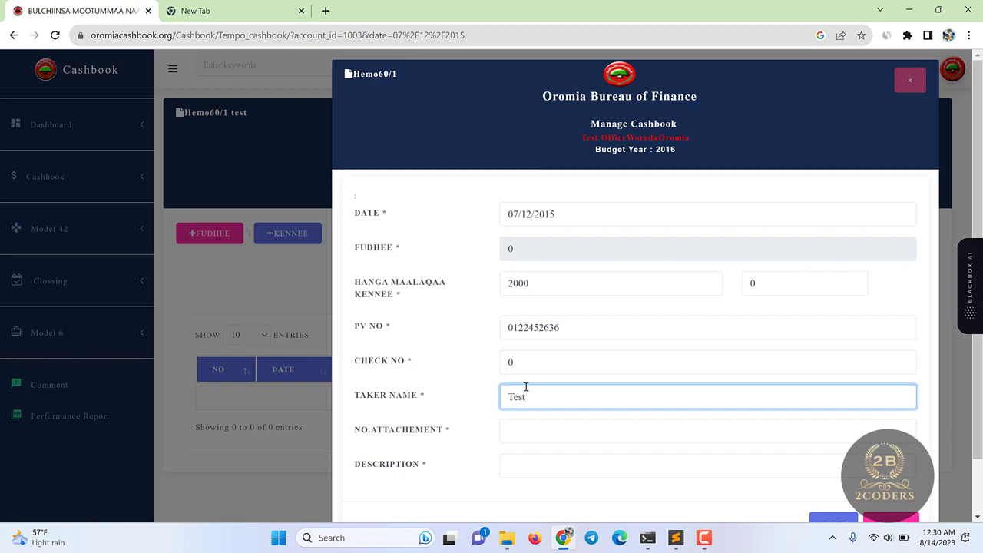
pyautogui.click(528, 422)
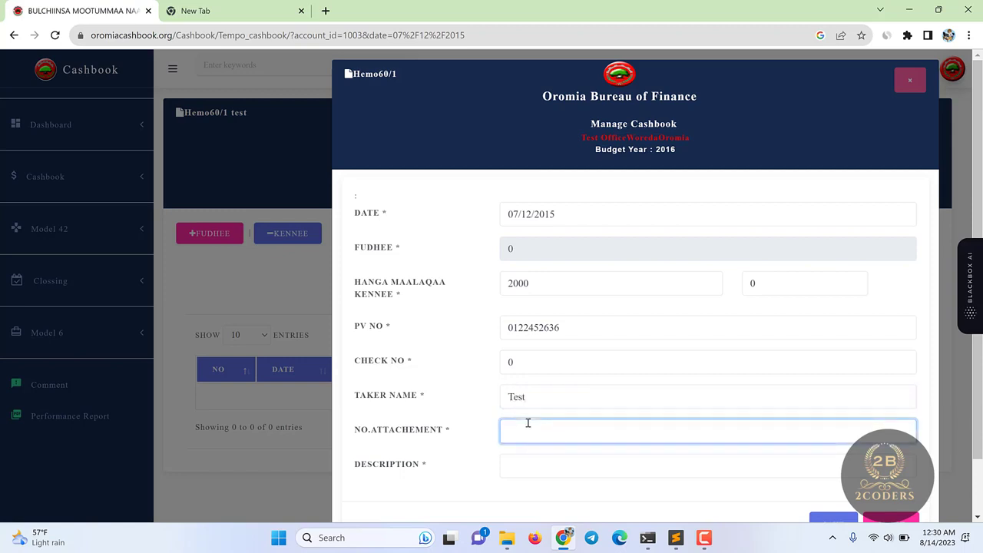
pyautogui.doubleClick(514, 461)
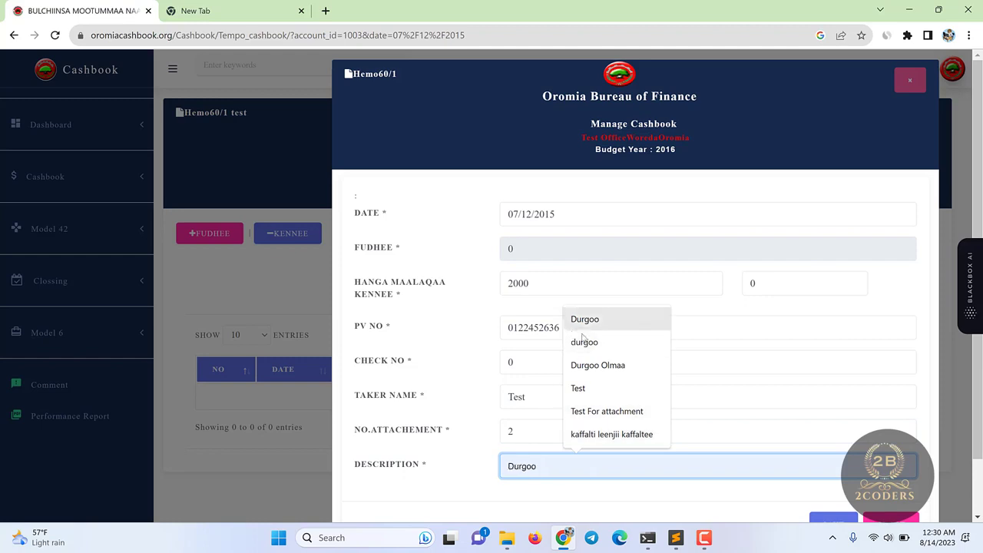
pyautogui.click(589, 366)
pyautogui.scroll(-1, 816, 410)
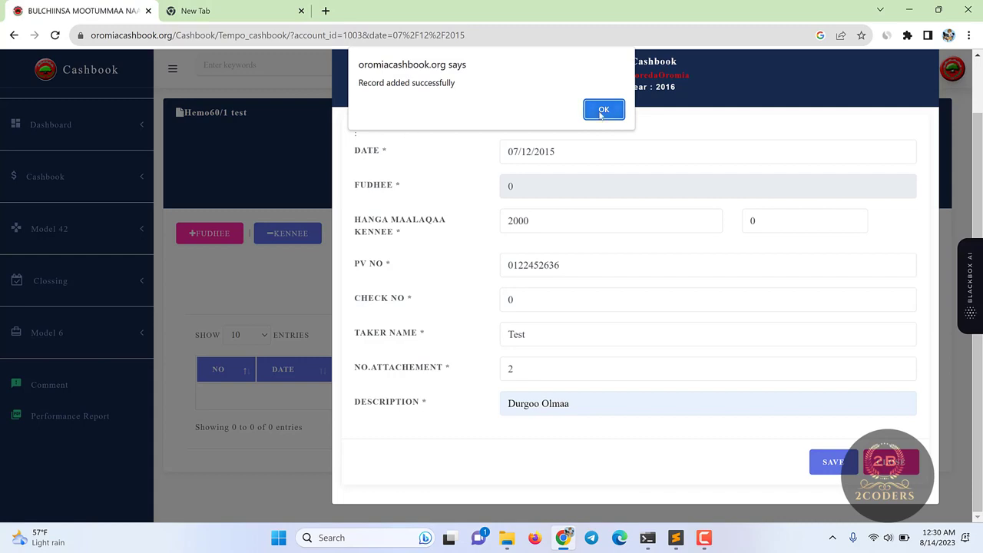
pyautogui.click(602, 112)
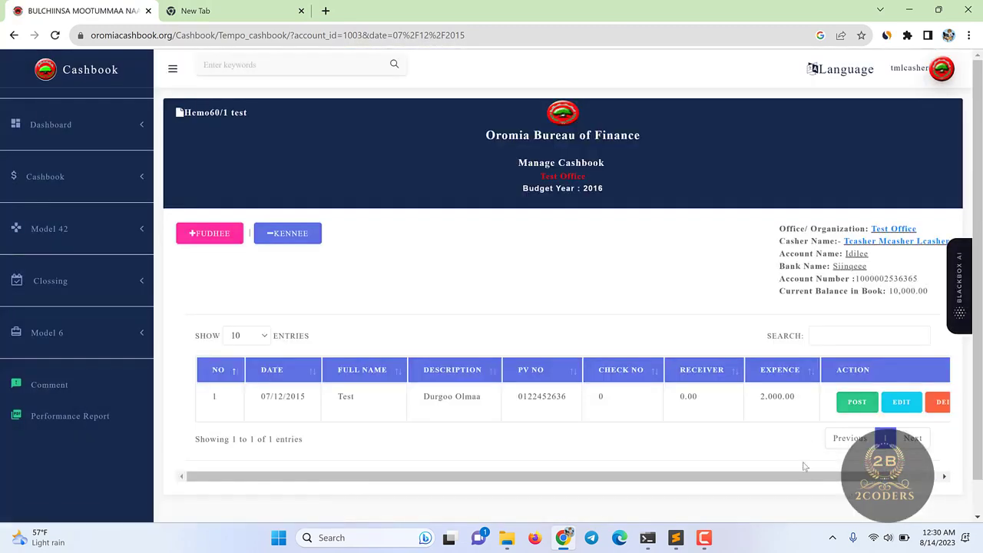
pyautogui.moveTo(814, 476); pyautogui.dragTo(866, 474)
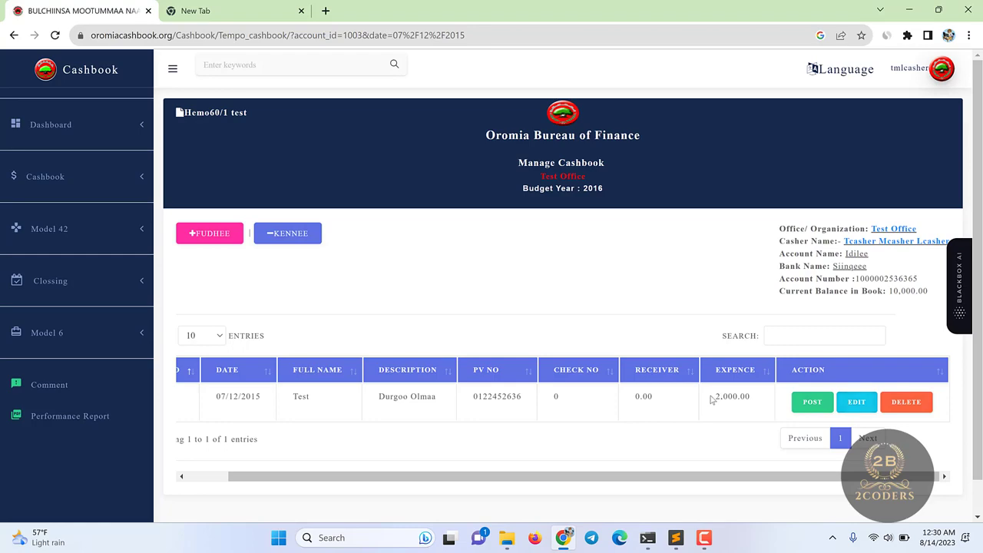
pyautogui.moveTo(711, 399); pyautogui.dragTo(757, 400)
pyautogui.click(854, 403)
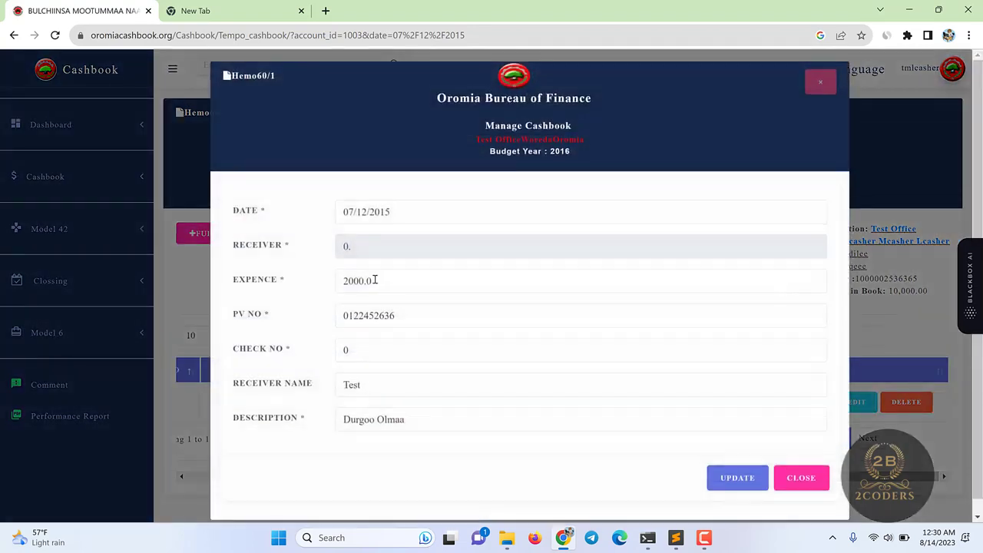
pyautogui.click(376, 273)
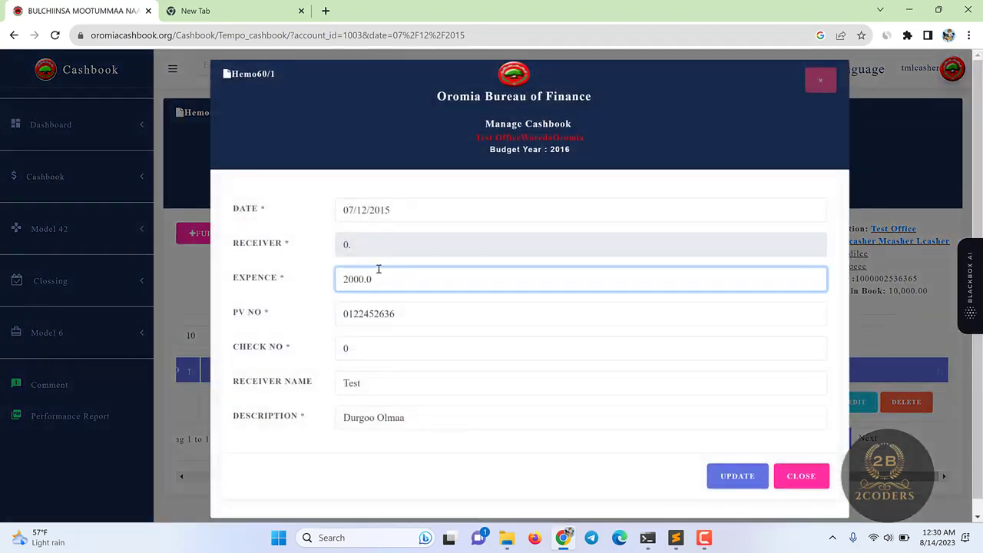
pyautogui.hotkey('ctrl', 'a')
pyautogui.write('1')
pyautogui.click(732, 475)
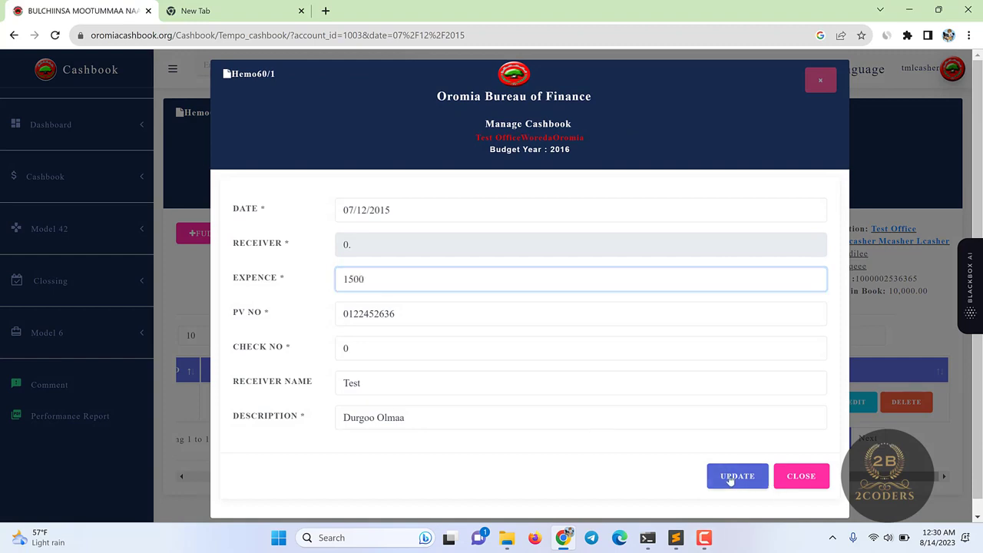
pyautogui.click(609, 108)
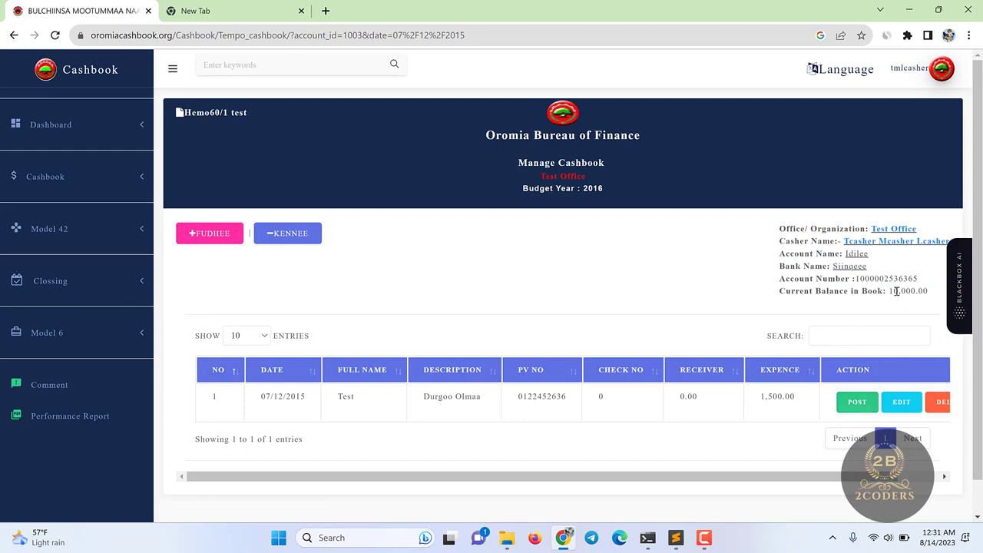
pyautogui.moveTo(890, 292); pyautogui.dragTo(949, 299)
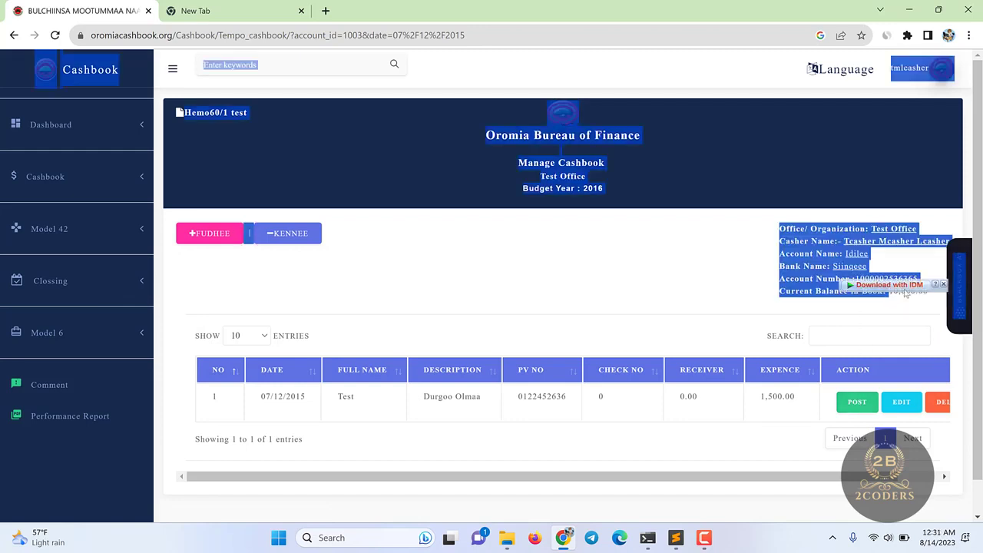
# - Post the 1,500 Durgoo Olmaa expense and confirm the balance now reads 8,500.00
pyautogui.click(906, 313)
pyautogui.click(863, 404)
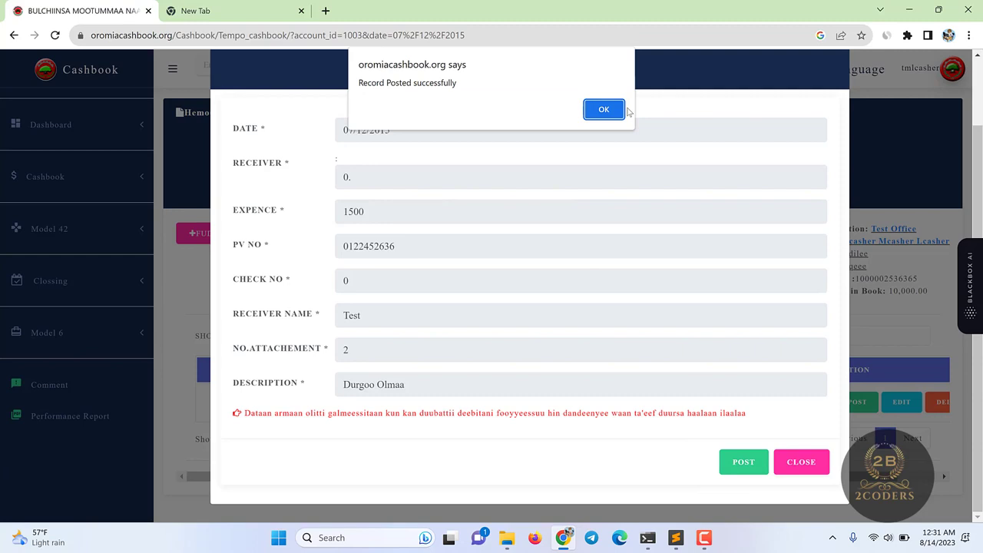
pyautogui.click(604, 110)
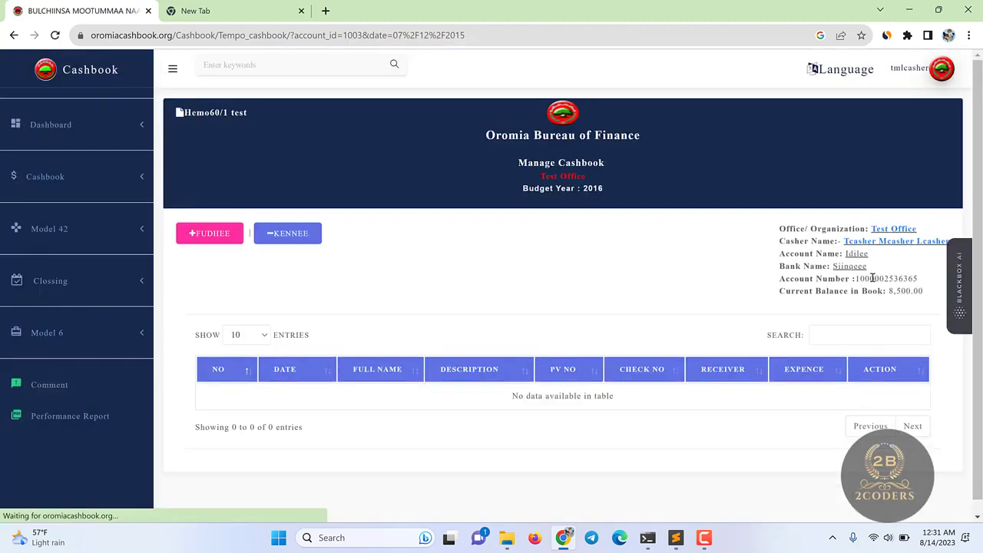
pyautogui.moveTo(901, 291); pyautogui.dragTo(924, 291)
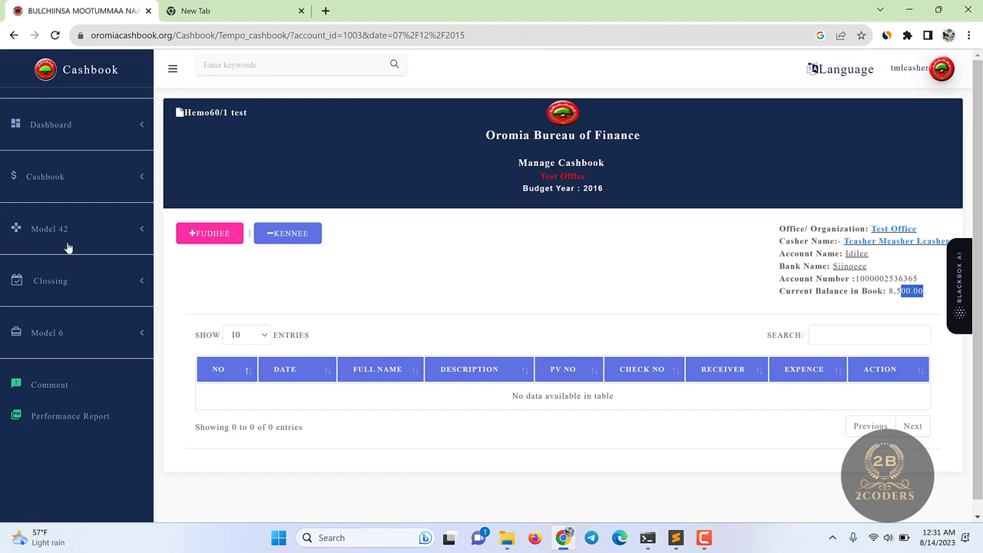
# - Expand the Model 42 and Cashbook sections of the navigation menu
pyautogui.click(100, 228)
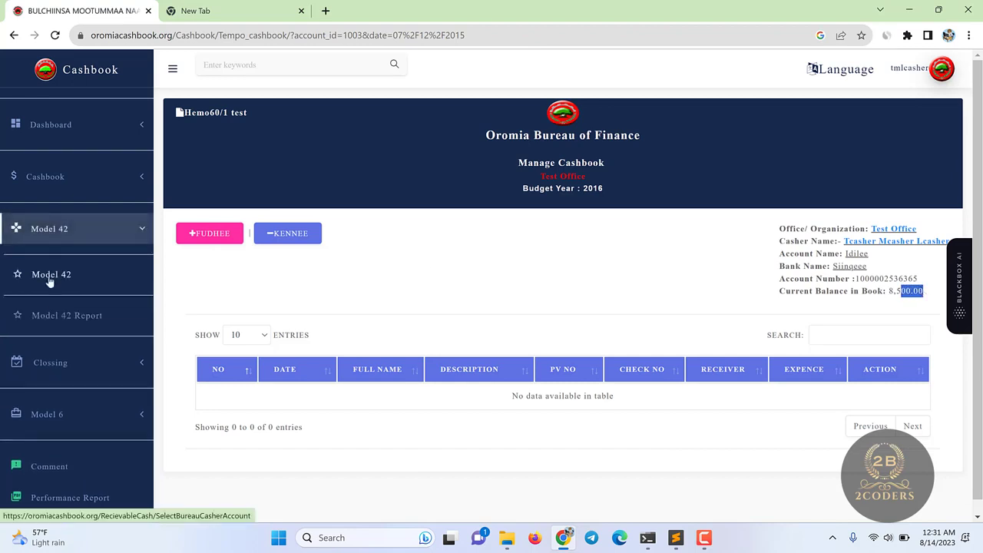
pyautogui.click(311, 185)
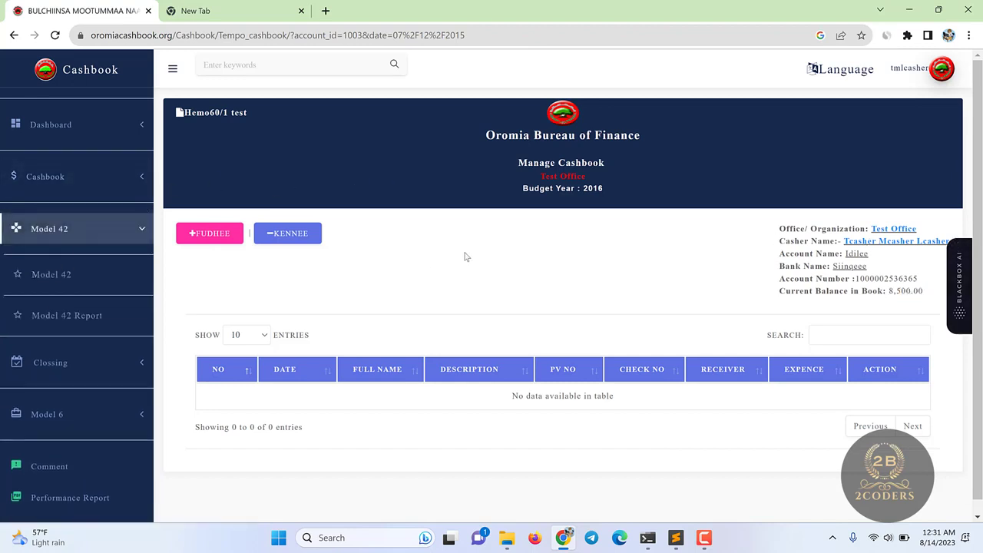
pyautogui.click(92, 191)
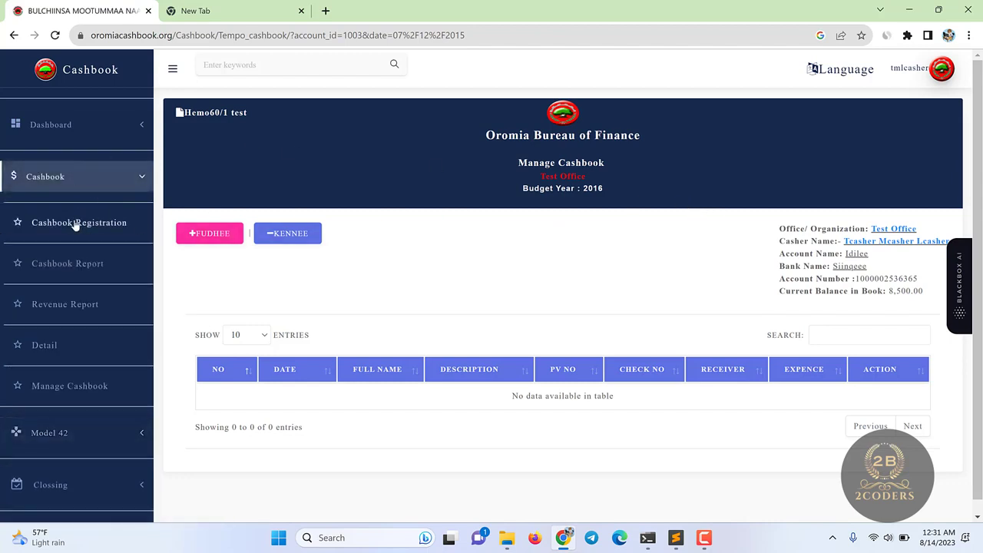
# - Generate the Cashbook Report for the Idilee account dated 07/12/2015
pyautogui.click(71, 275)
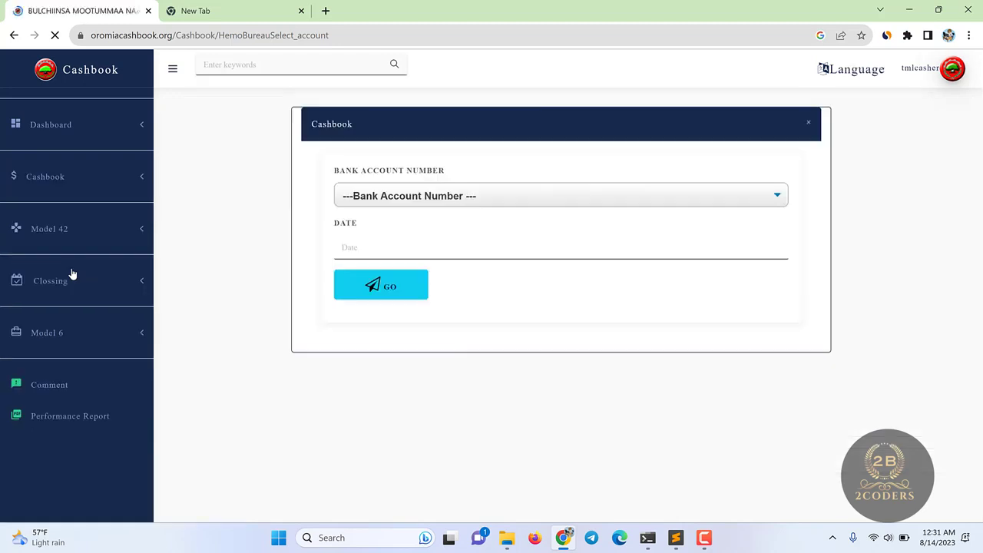
pyautogui.click(343, 201)
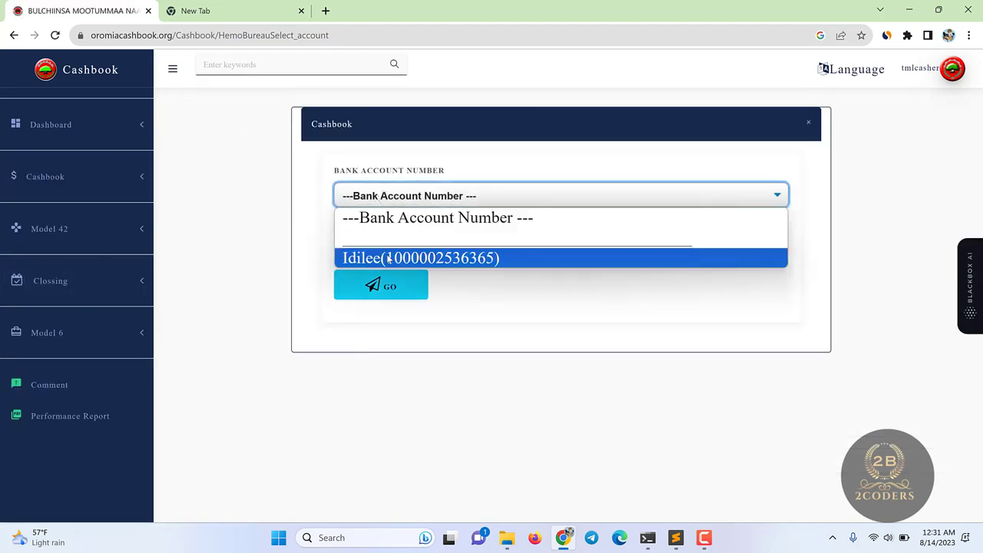
pyautogui.click(384, 256)
pyautogui.click(384, 249)
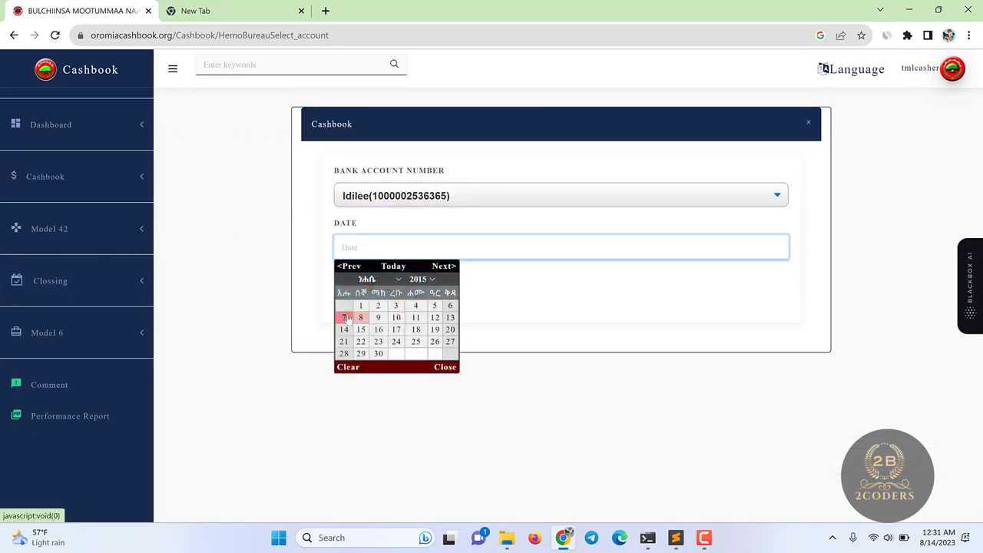
pyautogui.click(343, 317)
pyautogui.click(369, 283)
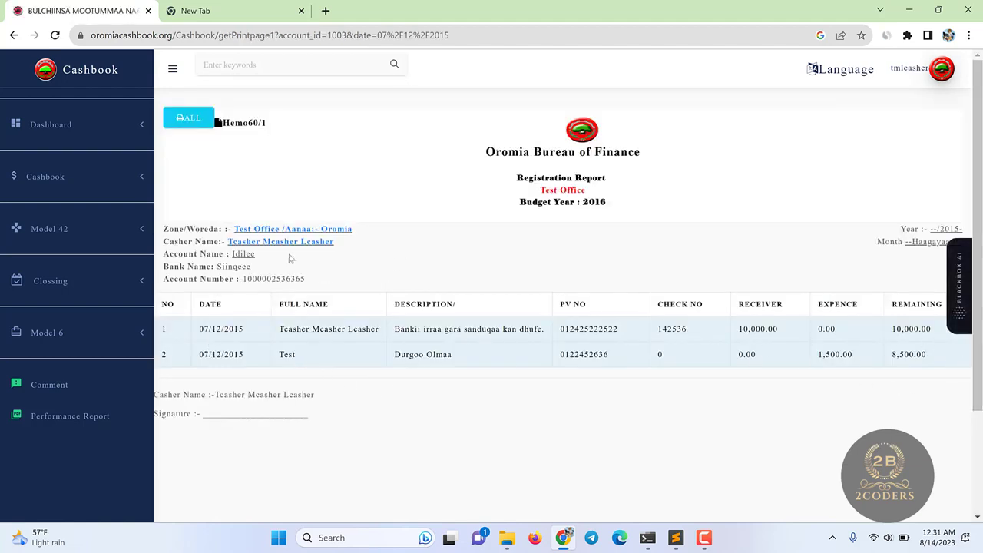
# - Review the report rows for the 10,000.00 receipt and 1,500.00 expense
pyautogui.scroll(-1, 927, 260)
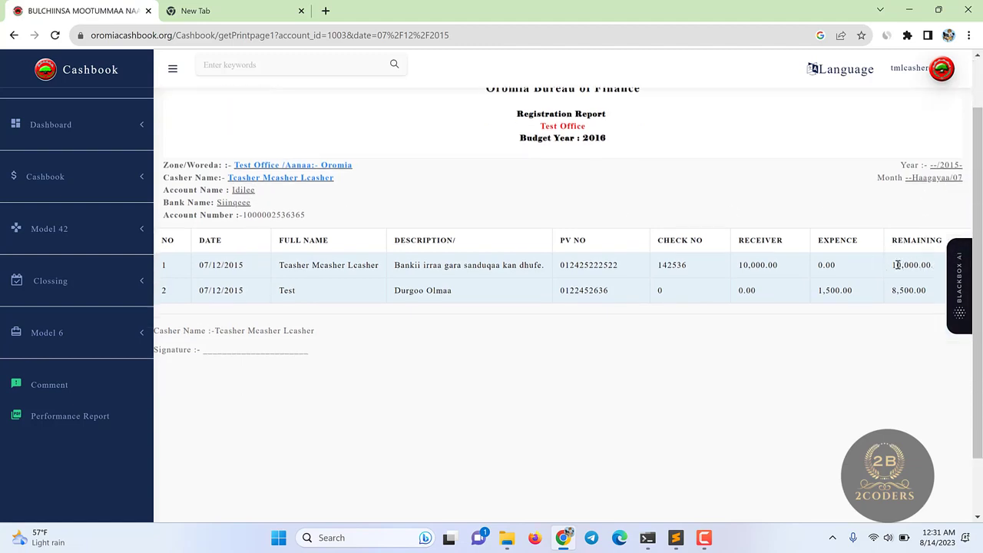
pyautogui.moveTo(891, 266); pyautogui.dragTo(947, 266)
pyautogui.moveTo(819, 297); pyautogui.dragTo(877, 295)
pyautogui.click(916, 299)
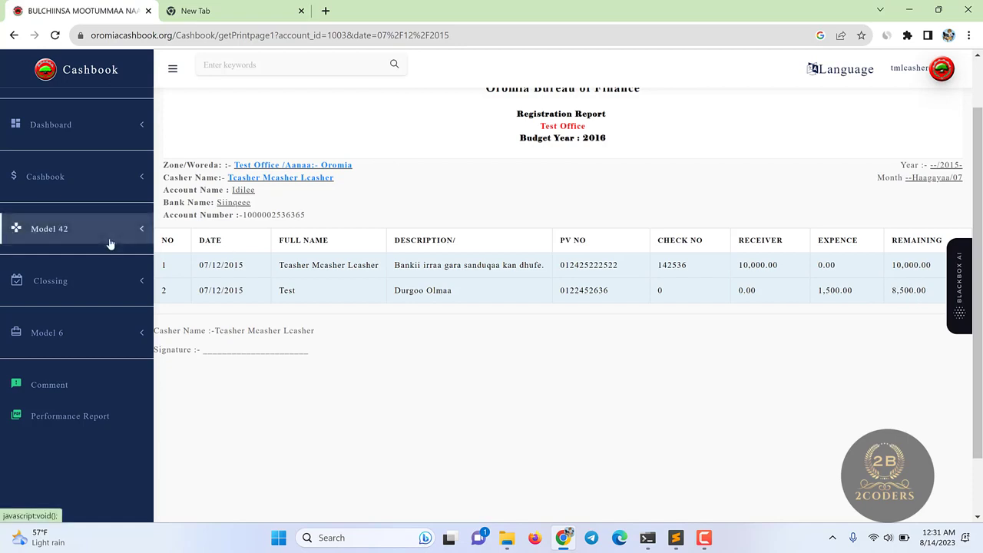
pyautogui.click(116, 190)
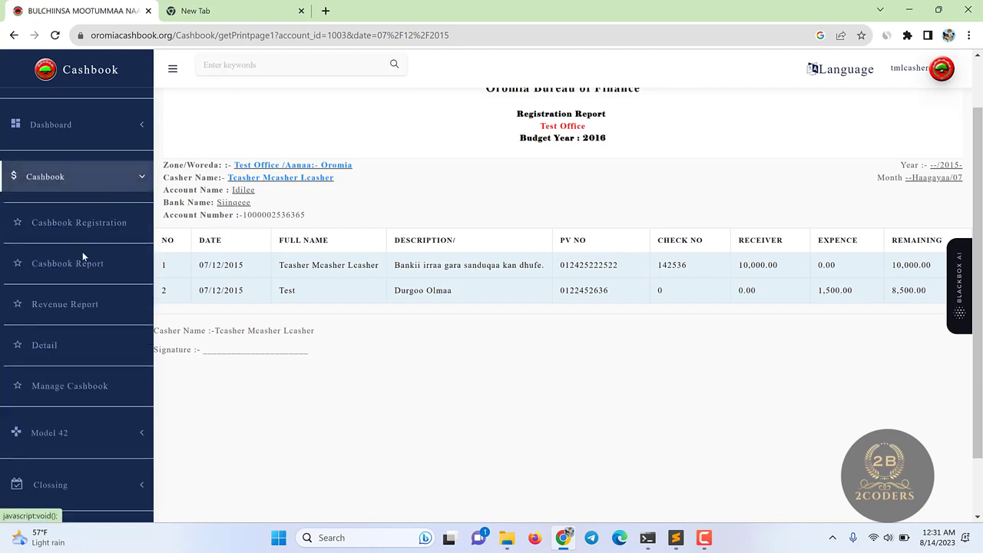
# - Run the Revenue Report for the Idilee account on 07/12/2015
pyautogui.click(64, 305)
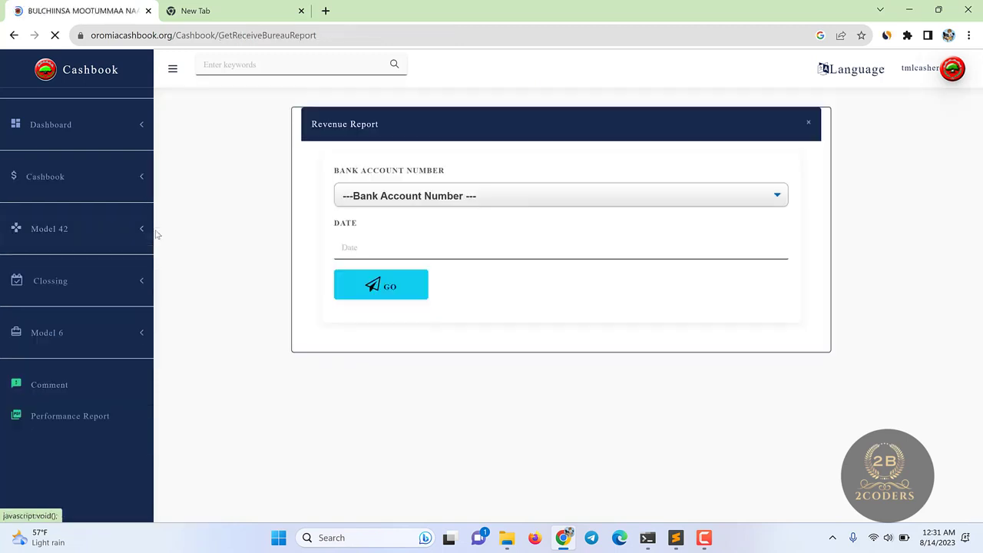
pyautogui.click(450, 194)
pyautogui.click(409, 259)
pyautogui.click(353, 248)
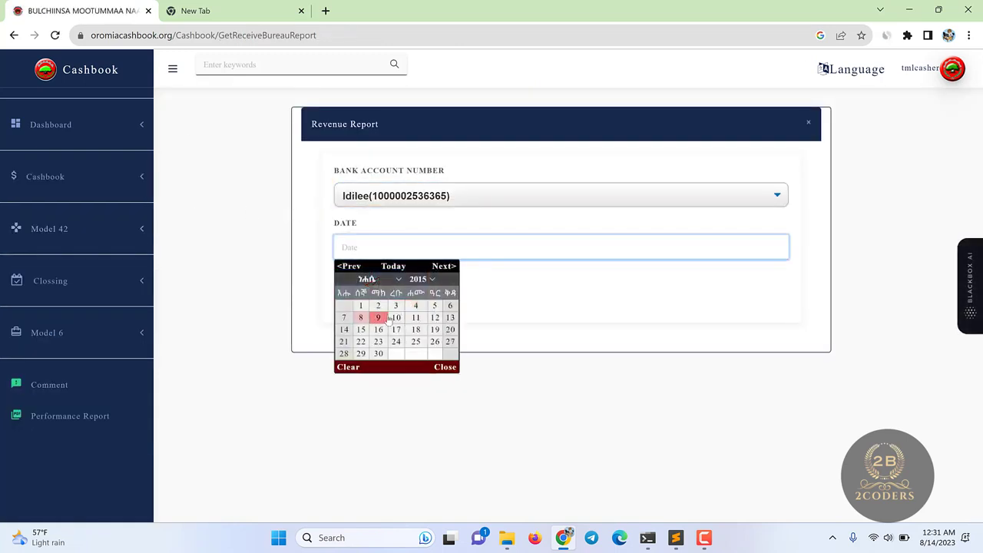
pyautogui.click(348, 317)
pyautogui.click(373, 283)
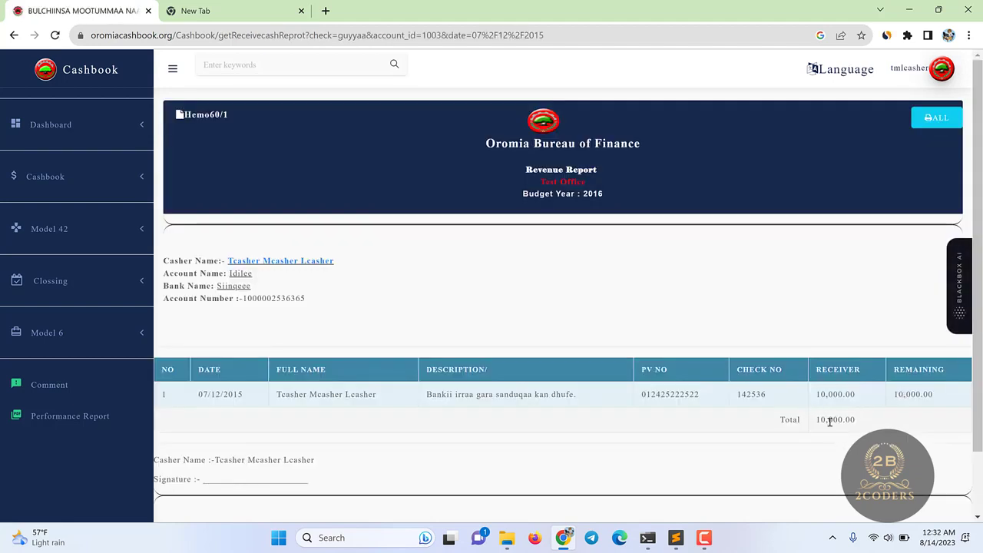
# - Check the 10,000.00 revenue total and expand the Model 42 and Cashbook menus
pyautogui.doubleClick(884, 419)
pyautogui.click(103, 228)
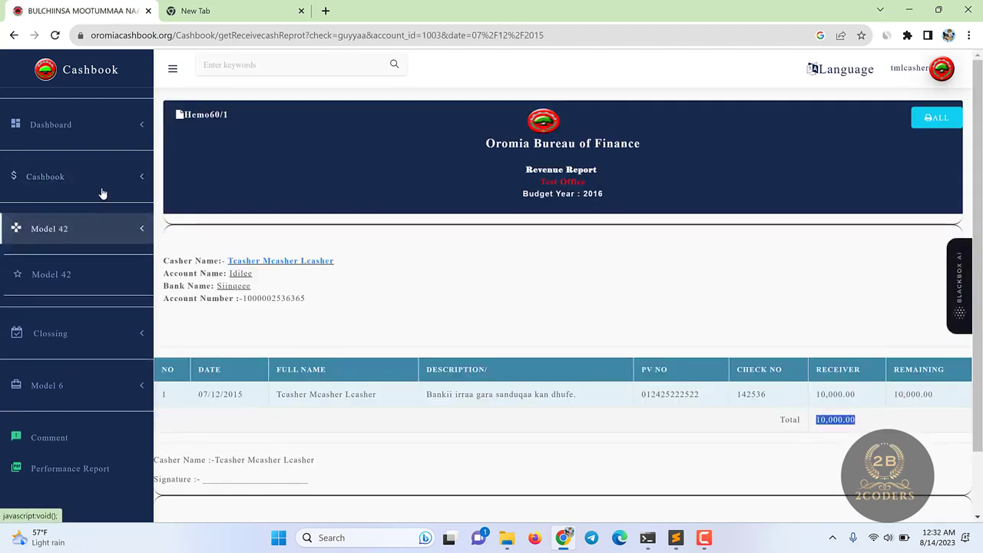
pyautogui.click(100, 191)
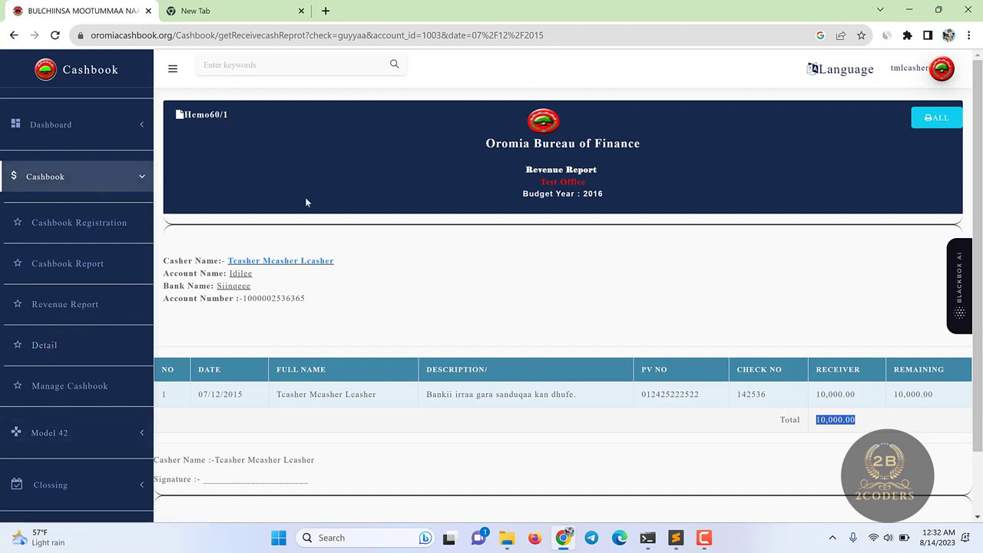
# - Generate the Idilee registration report for 01/12/2015 to 23/12/2015
pyautogui.click(40, 345)
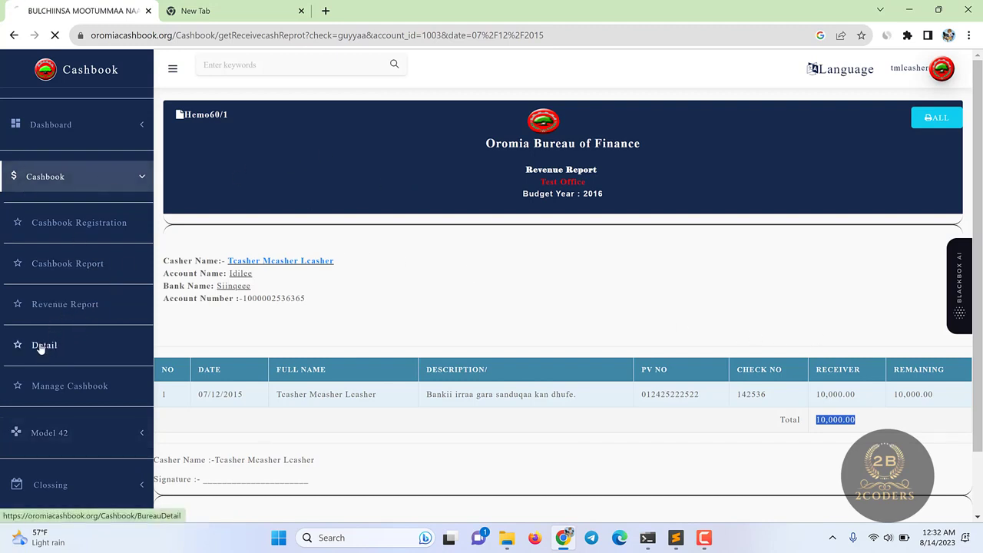
pyautogui.click(411, 196)
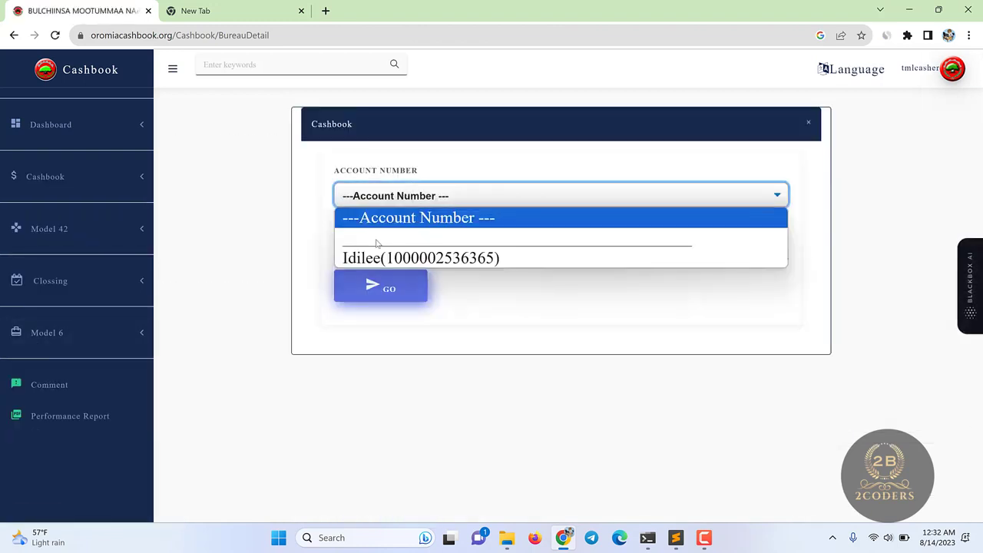
pyautogui.click(377, 255)
pyautogui.click(378, 244)
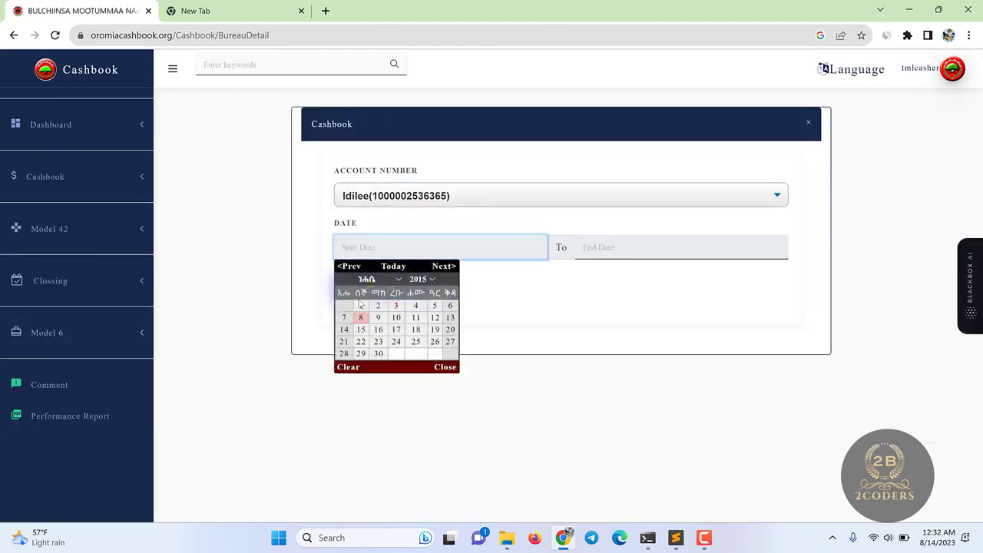
pyautogui.click(927, 76)
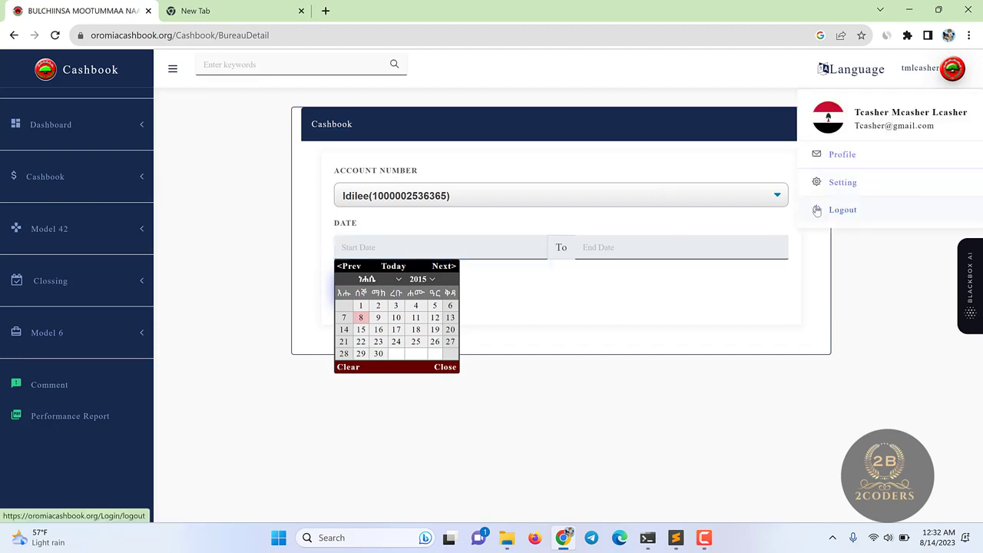
pyautogui.click(361, 306)
pyautogui.click(607, 241)
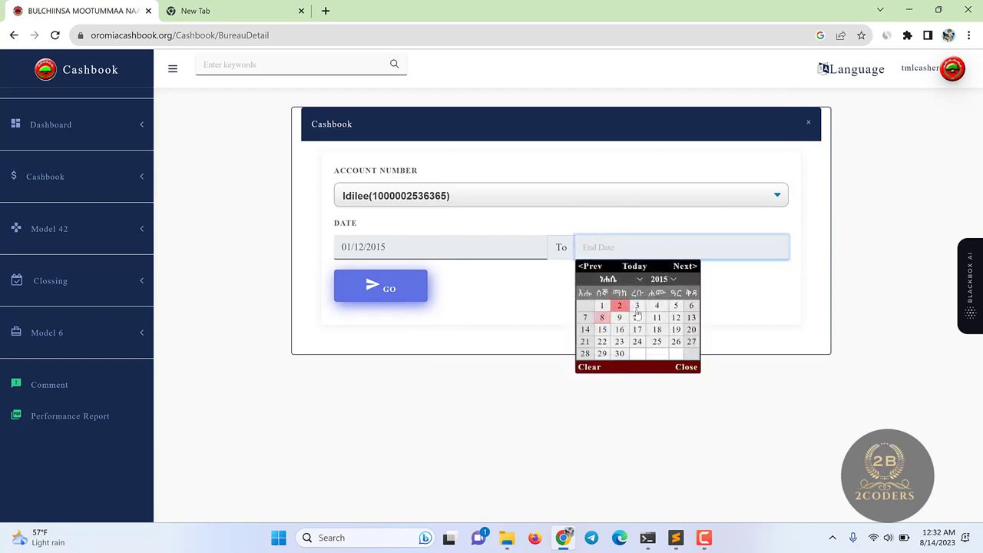
pyautogui.click(613, 350)
pyautogui.click(389, 286)
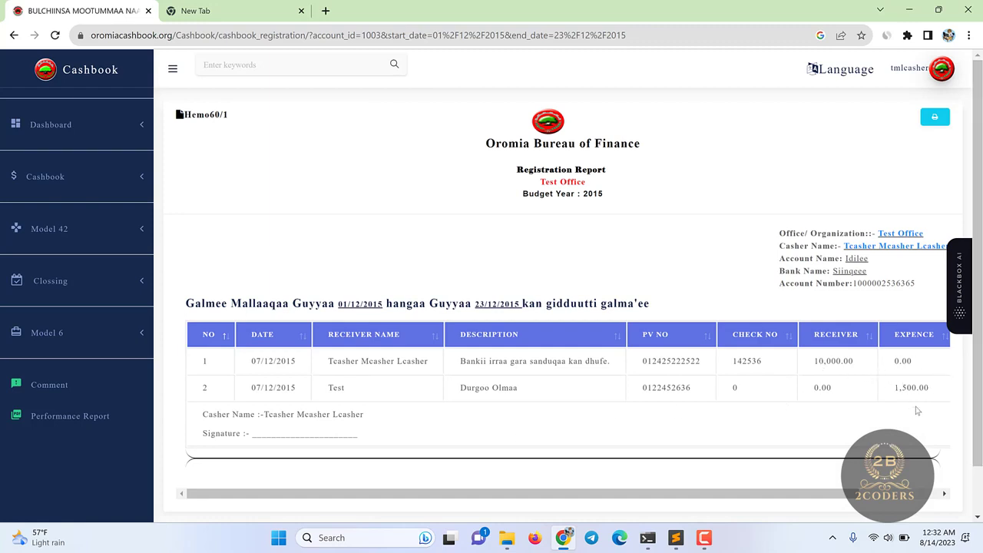
# - Zoom out to view the 8,500 REMAINING column, then restore normal zoom
pyautogui.hotkey('ctrl', '-')
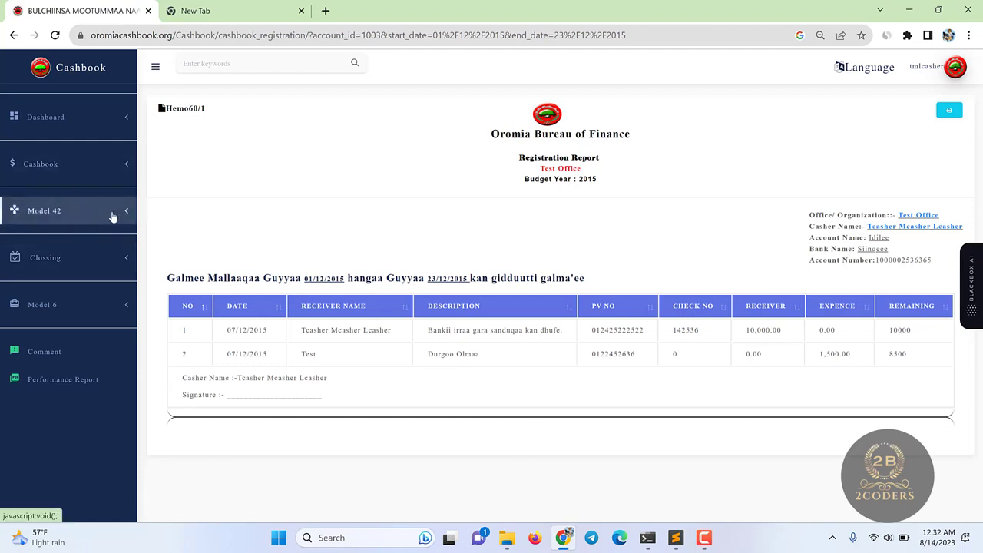
pyautogui.hotkey('ctrl', '+')
pyautogui.click(112, 181)
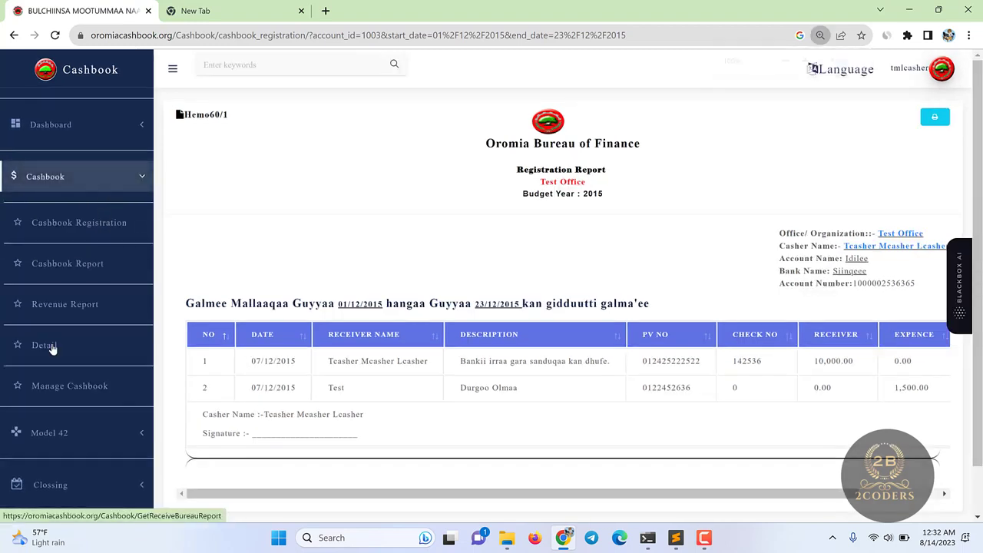
# - Load the Manage Cashbook list for the Idilee account on 07/12/2015
pyautogui.click(46, 385)
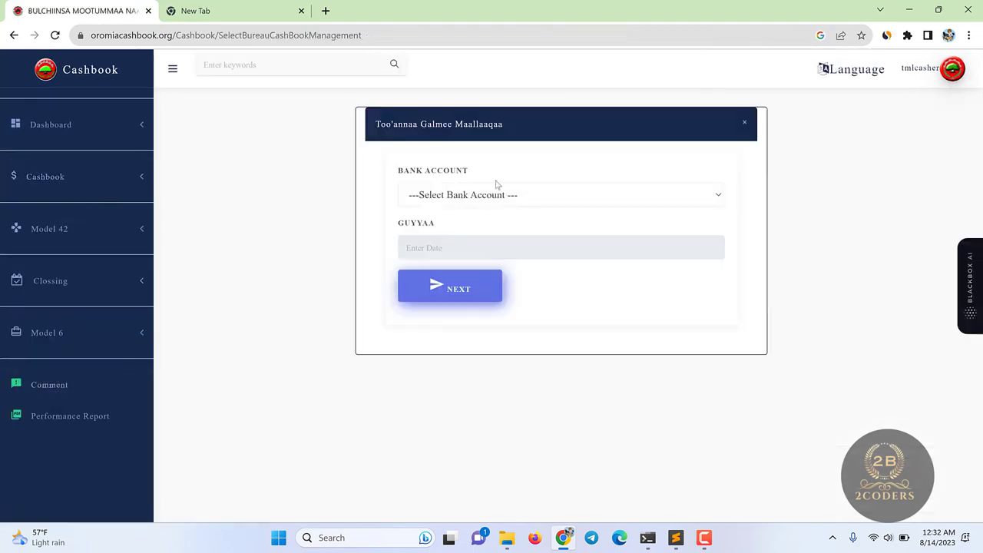
pyautogui.click(66, 180)
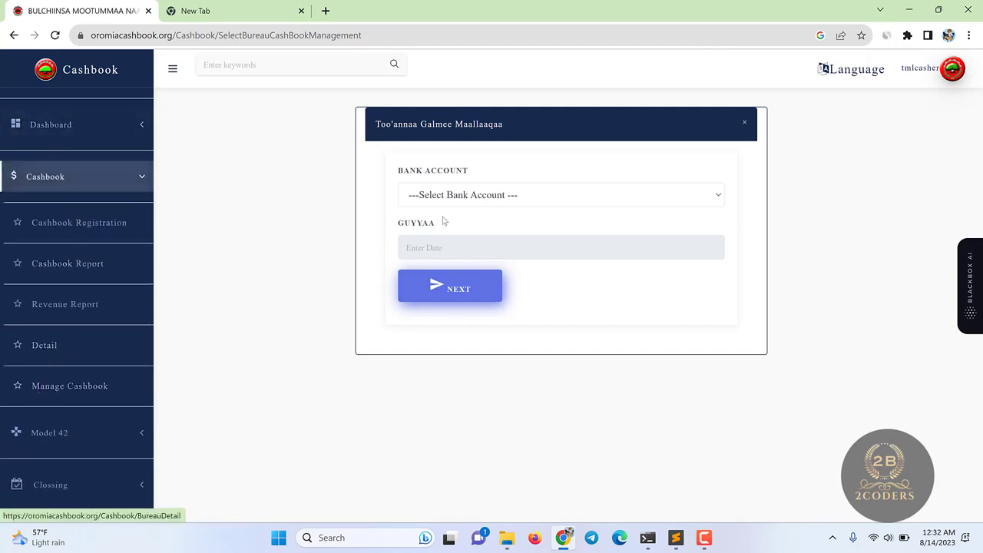
pyautogui.click(459, 194)
pyautogui.click(459, 234)
pyautogui.click(440, 247)
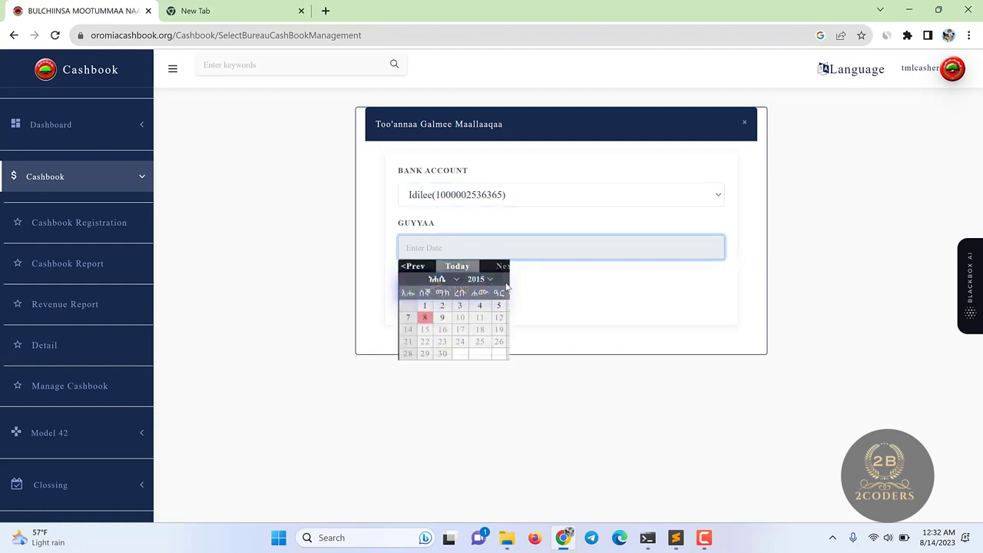
pyautogui.click(407, 316)
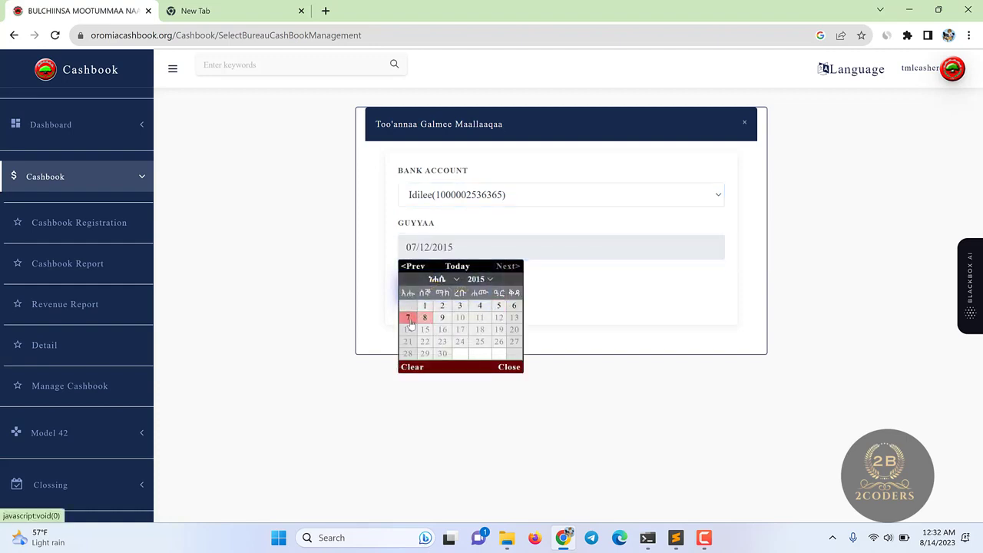
pyautogui.click(445, 288)
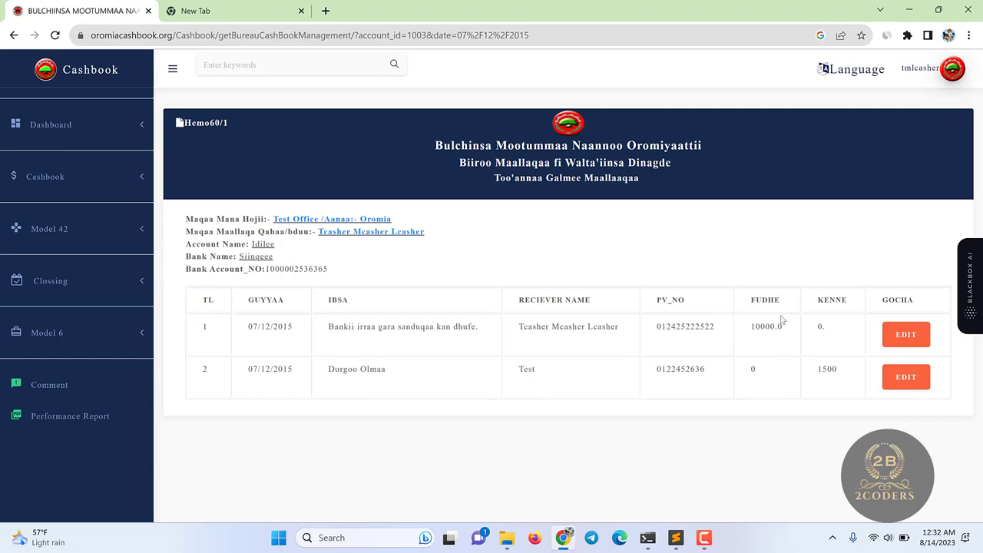
# - Inspect the first entry's edit form and close it without changes
pyautogui.click(904, 338)
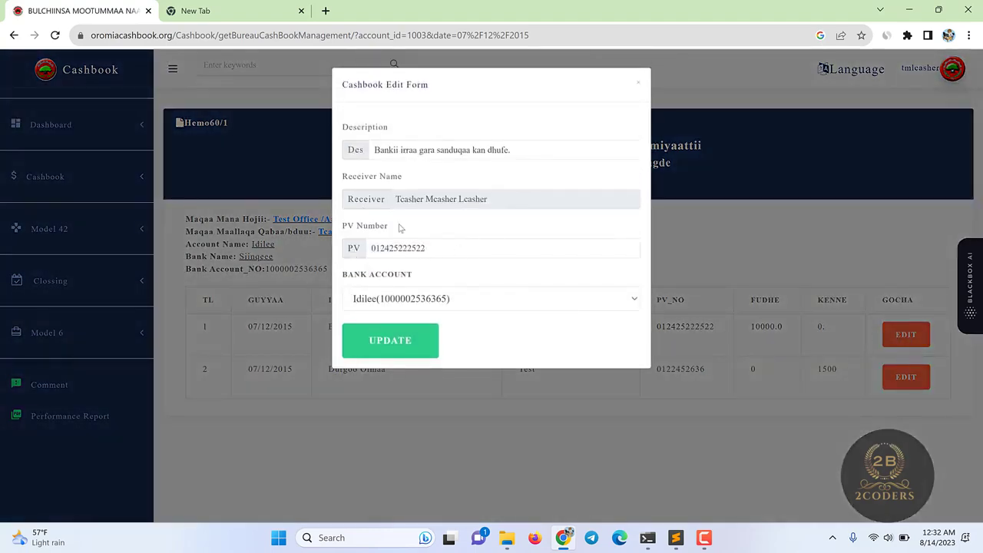
pyautogui.click(421, 304)
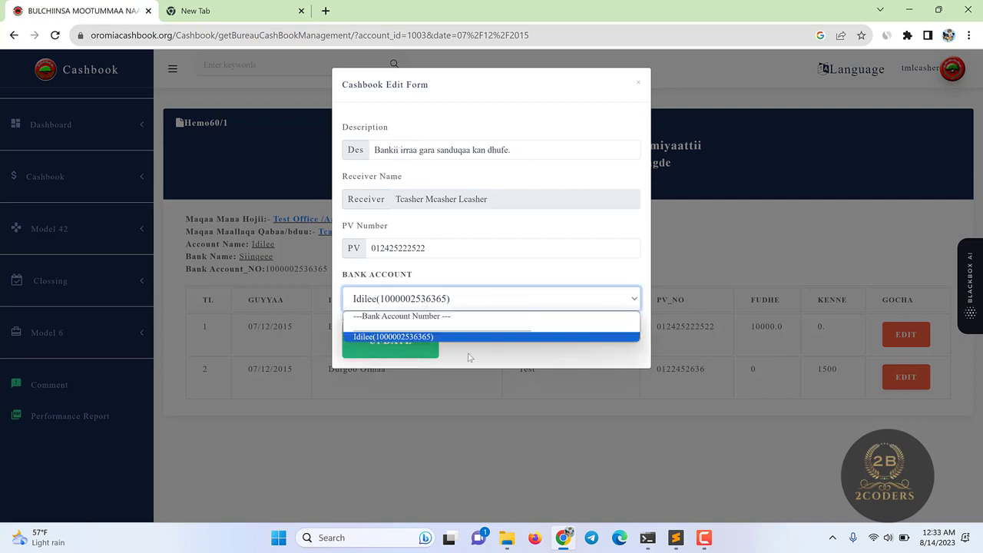
pyautogui.click(384, 336)
pyautogui.click(449, 250)
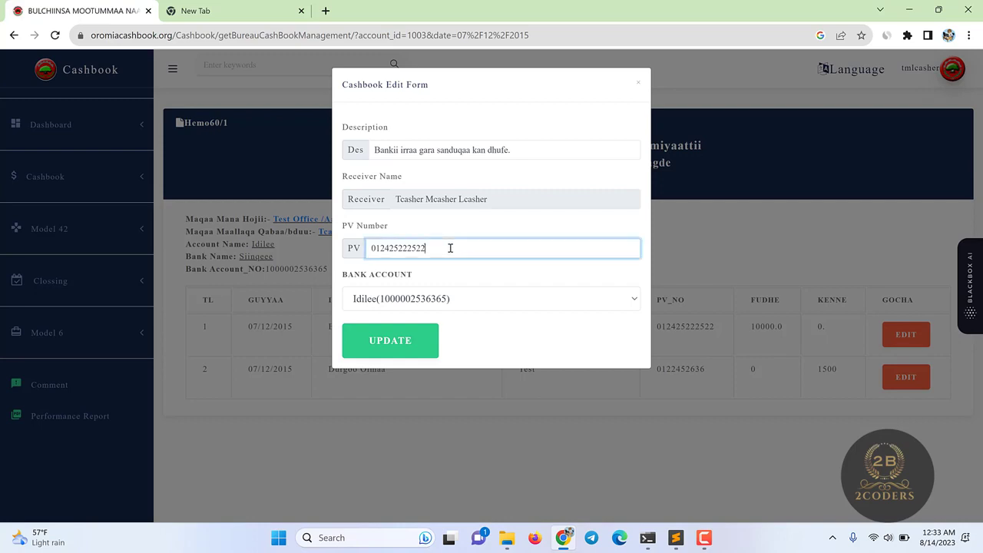
pyautogui.click(640, 90)
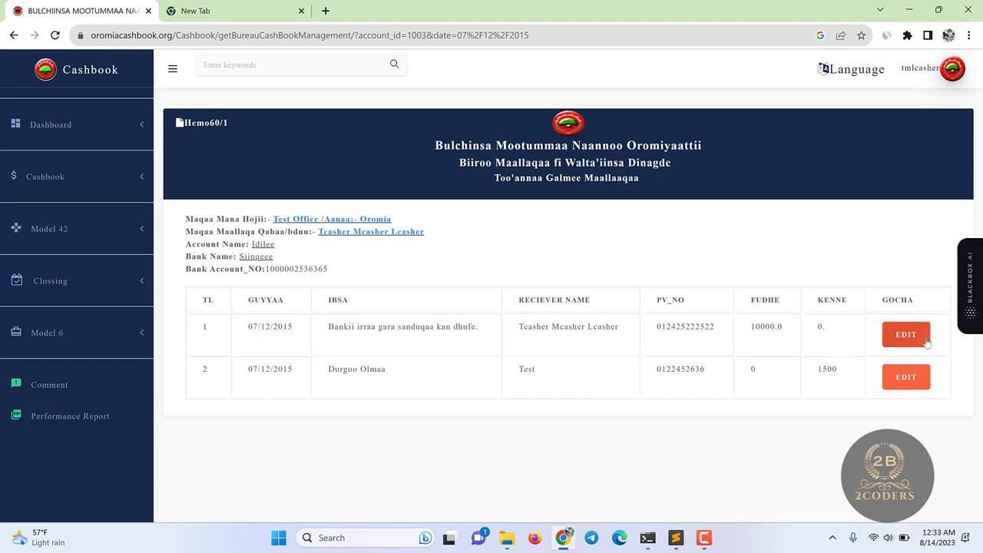
# - Inspect the second entry's edit form and dismiss it without changes
pyautogui.click(900, 377)
pyautogui.click(788, 217)
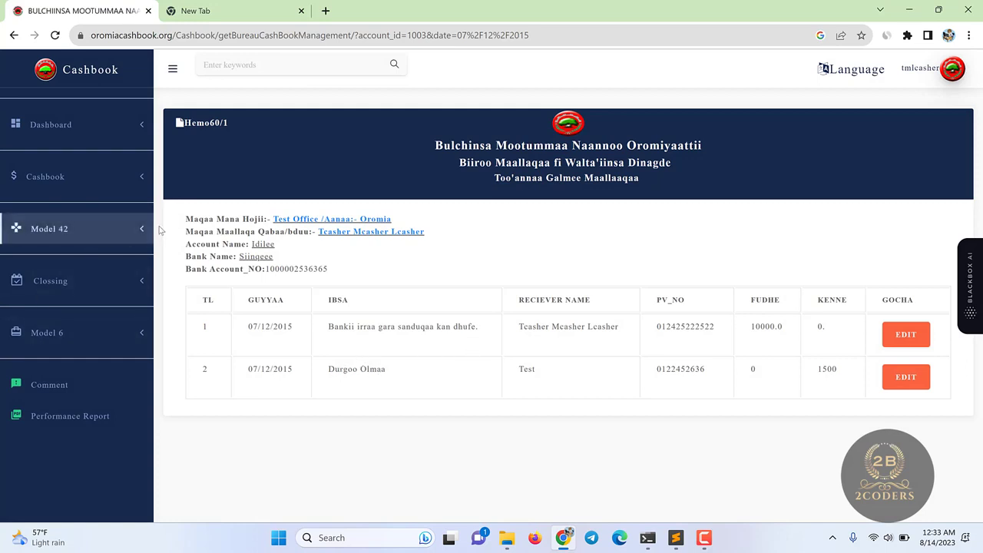
pyautogui.click(105, 183)
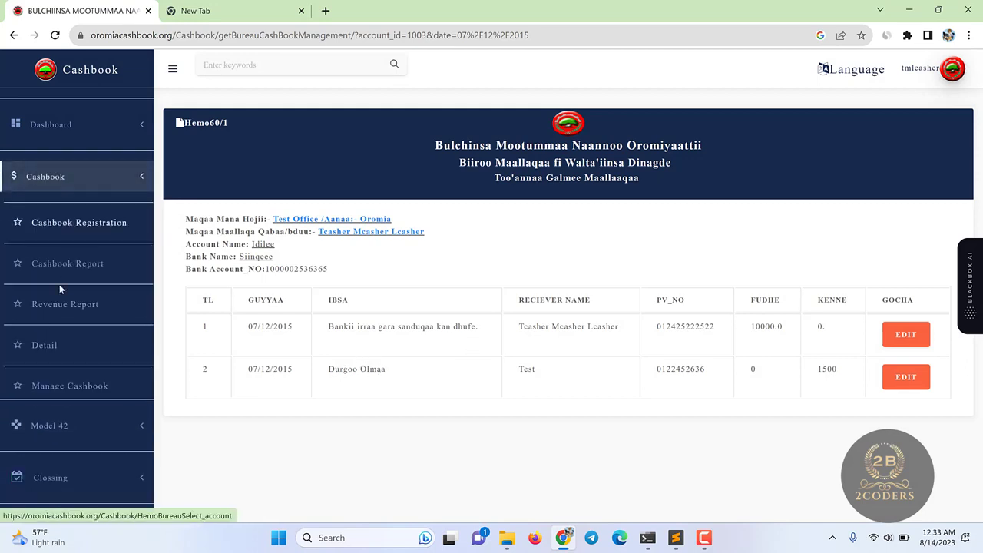
pyautogui.click(125, 184)
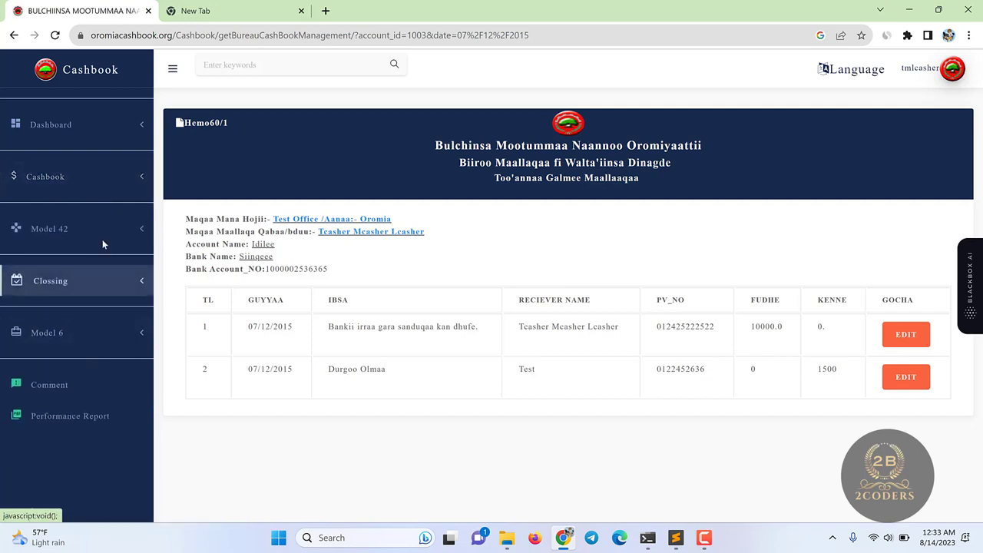
pyautogui.click(110, 184)
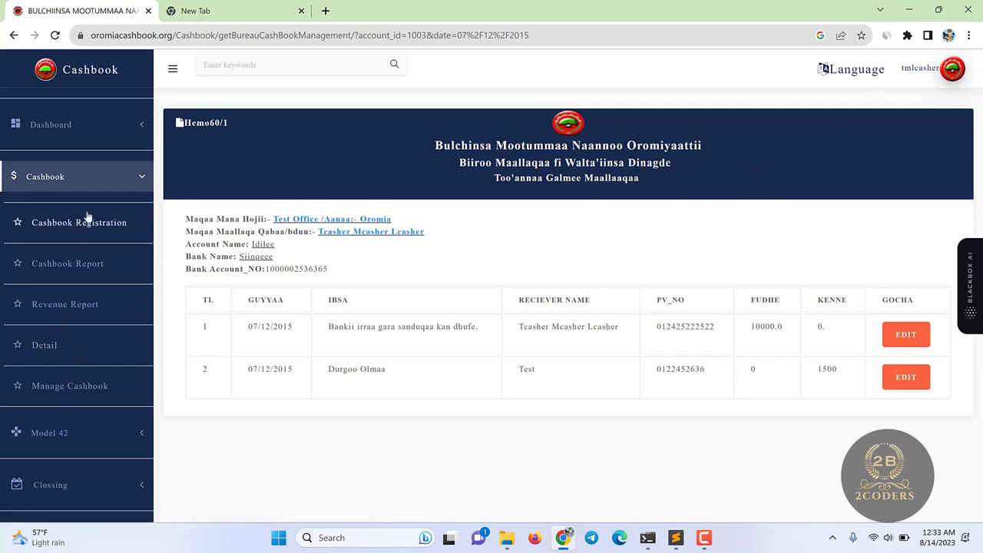
pyautogui.click(100, 184)
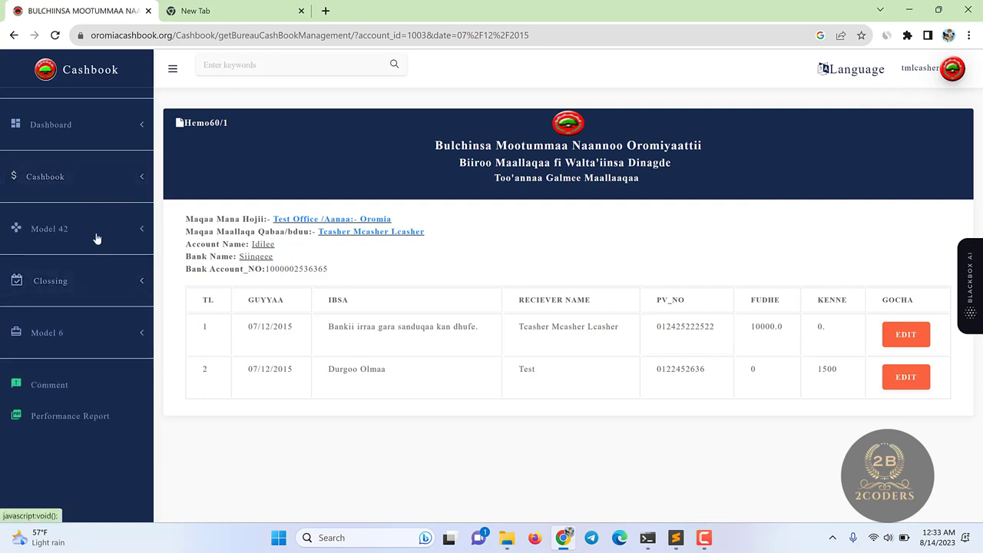
# - Generate the Model 42 receivable cash report for Idilee on 08/12/2015
pyautogui.click(81, 229)
pyautogui.click(80, 188)
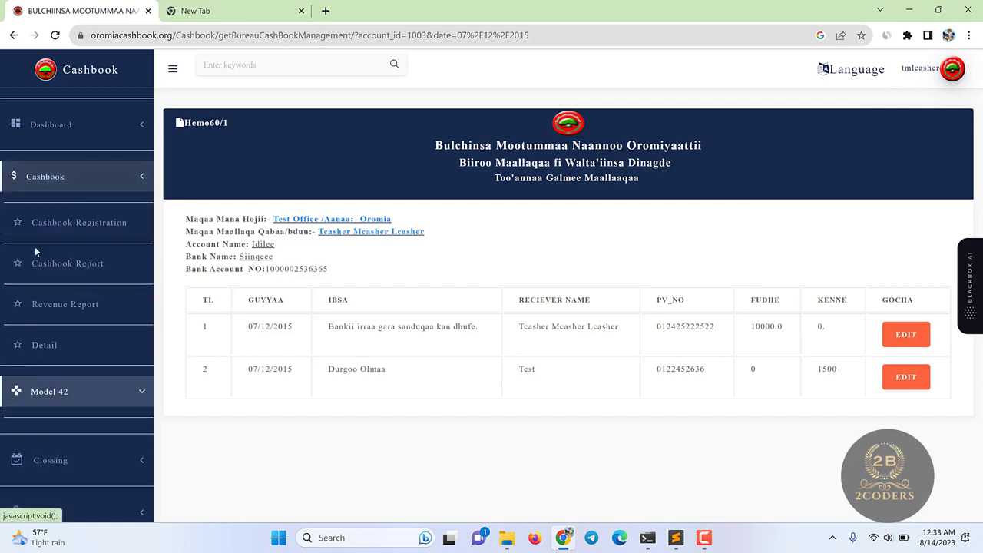
pyautogui.click(107, 191)
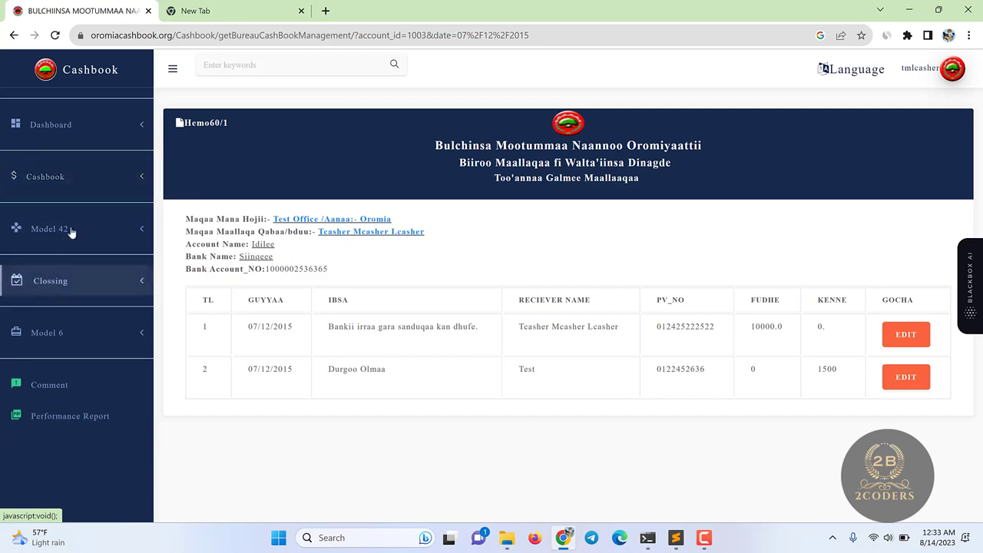
pyautogui.click(73, 229)
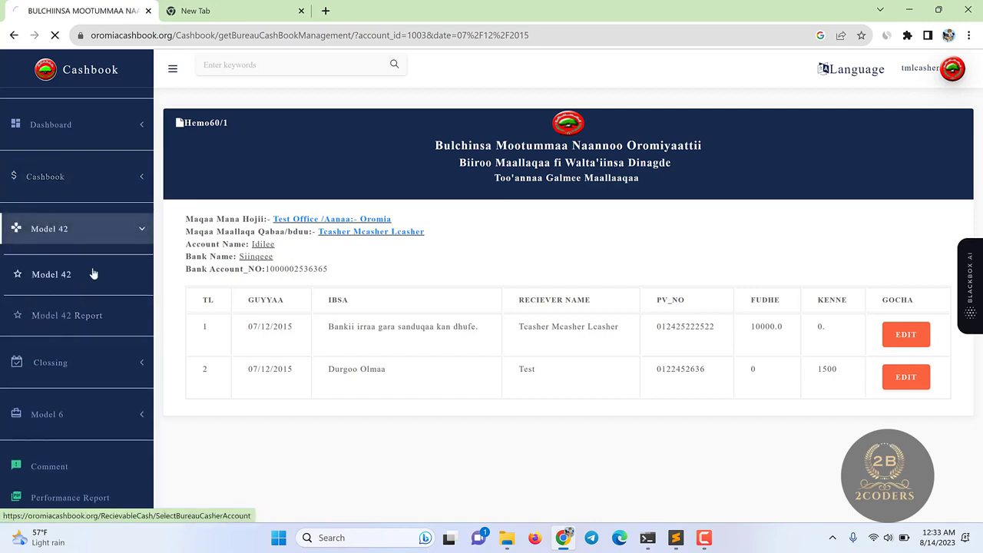
pyautogui.click(399, 196)
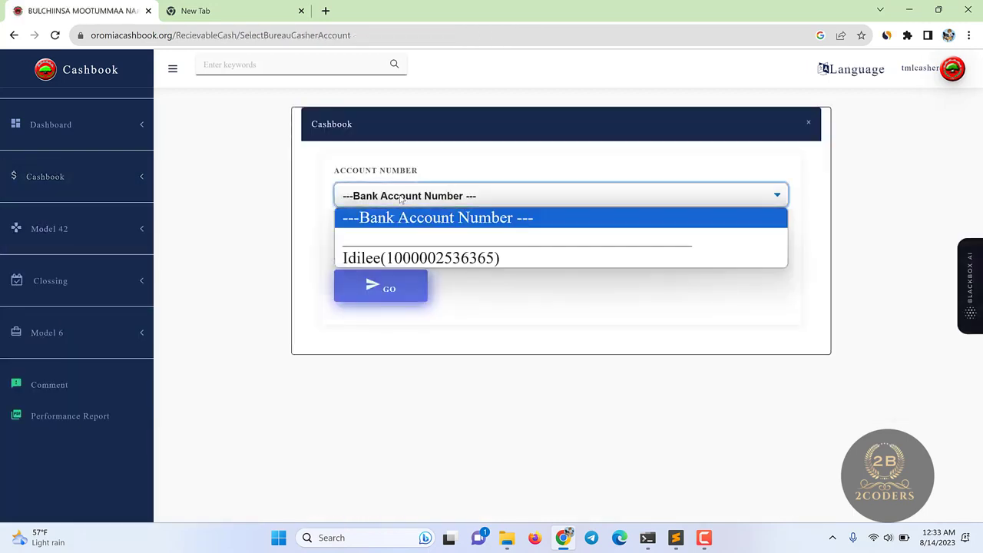
pyautogui.click(398, 259)
pyautogui.click(373, 246)
pyautogui.click(361, 317)
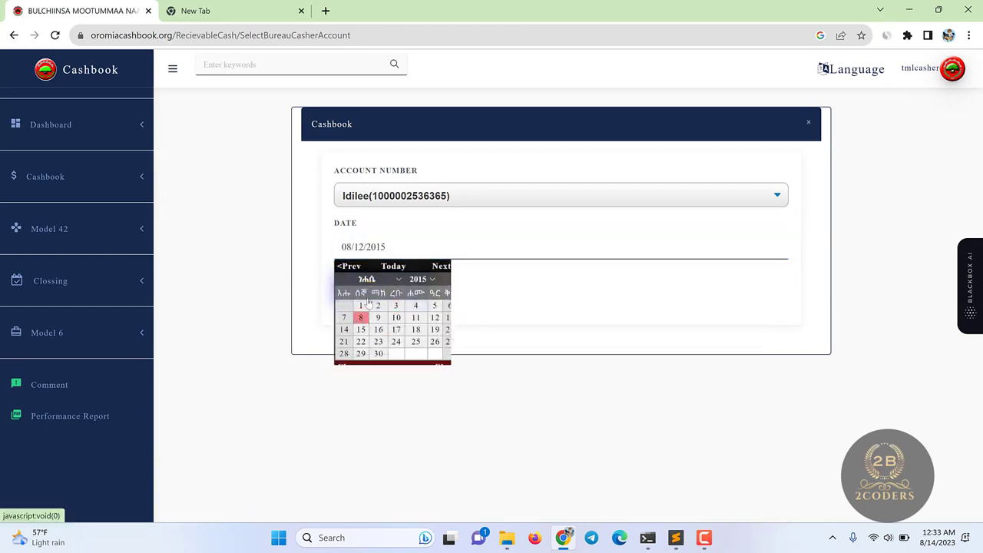
pyautogui.click(377, 288)
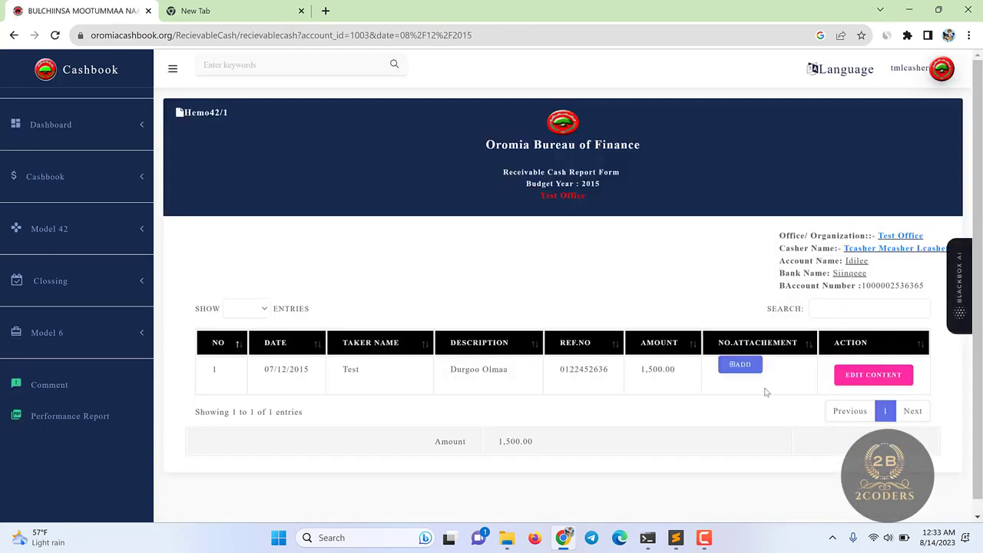
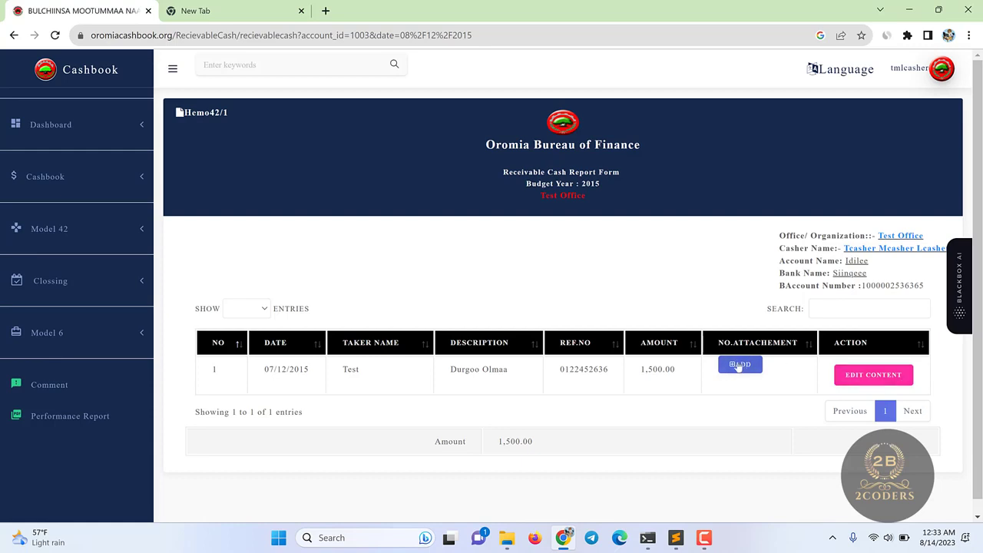
# - Record 2 attached documents for the 07/12/2015 receipt
pyautogui.click(740, 364)
pyautogui.click(418, 151)
pyautogui.write('2')
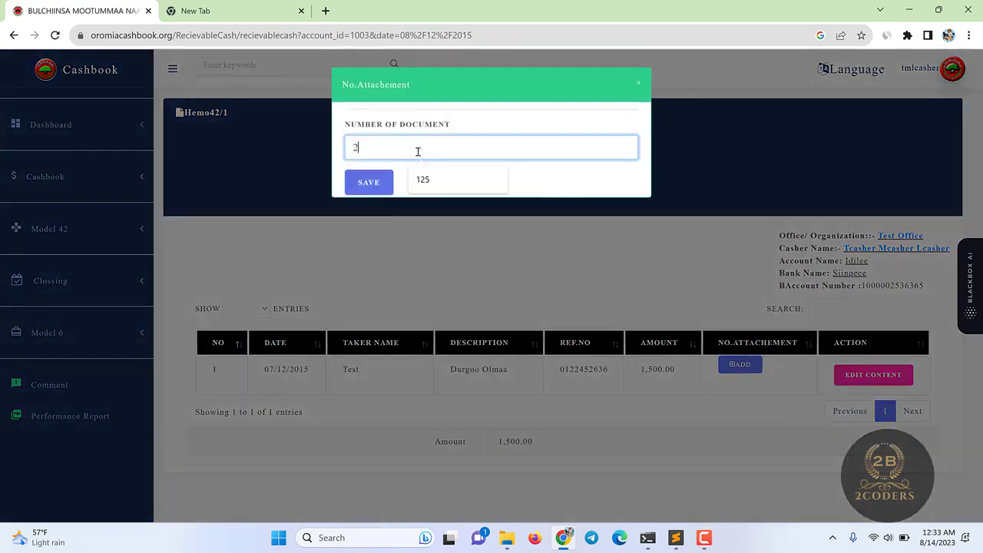
pyautogui.click(383, 188)
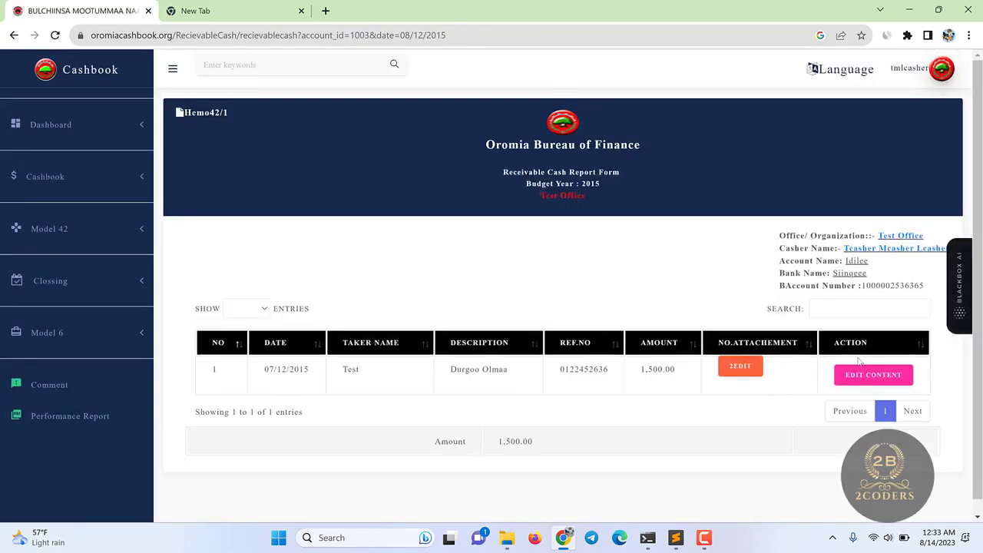
# - Change the entry's taker name to 'Test fff' and check the 1,500.00 amount is unchanged
pyautogui.click(868, 379)
pyautogui.click(421, 149)
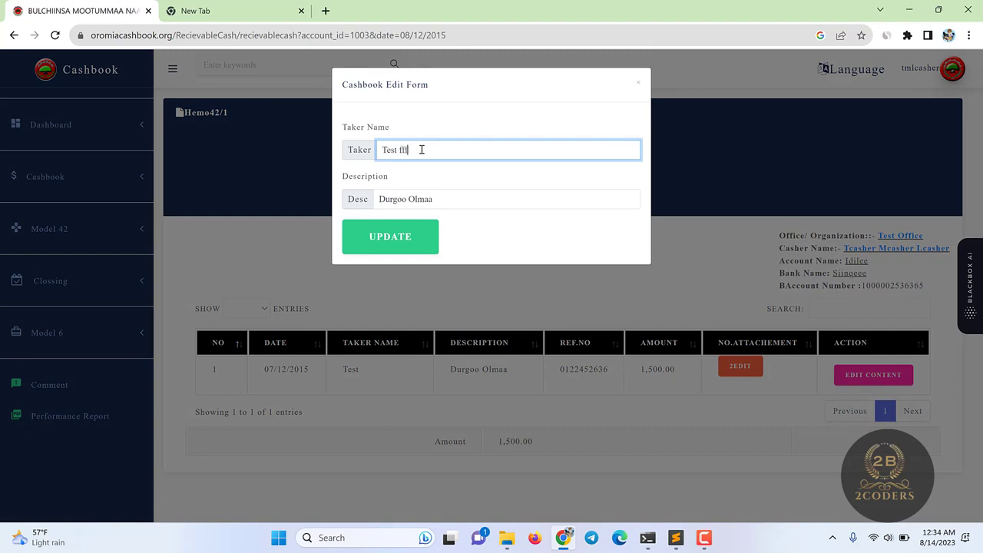
pyautogui.click(395, 246)
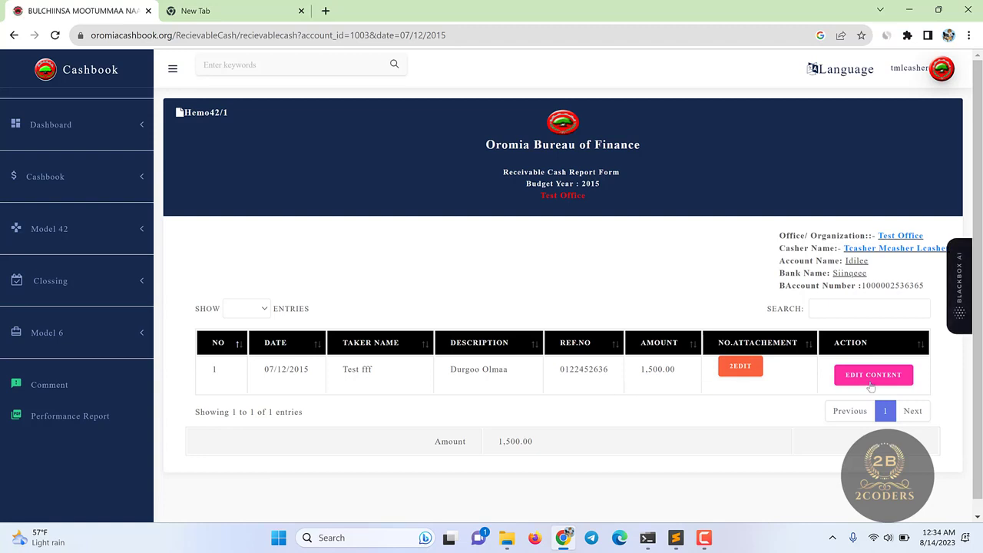
pyautogui.moveTo(383, 368); pyautogui.dragTo(341, 372)
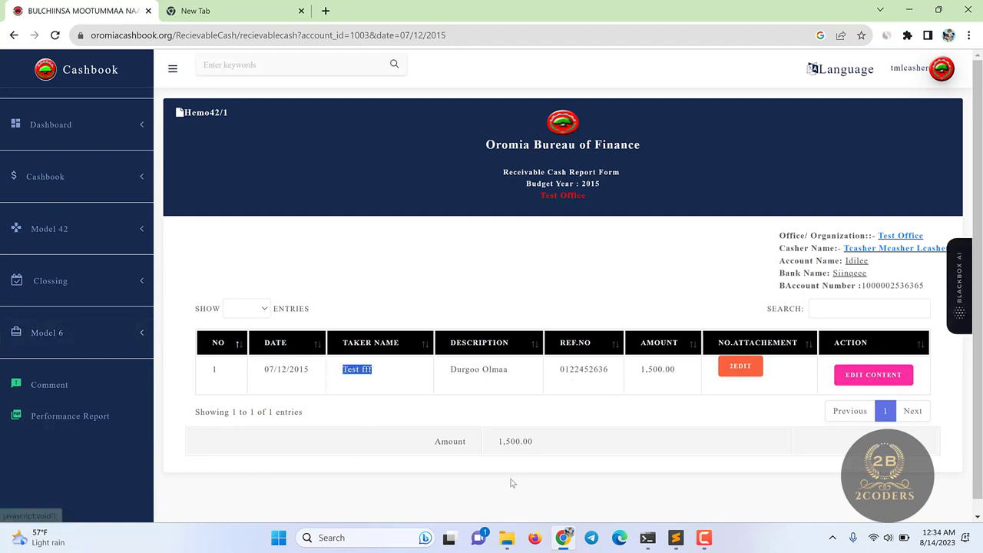
pyautogui.moveTo(494, 446); pyautogui.dragTo(579, 446)
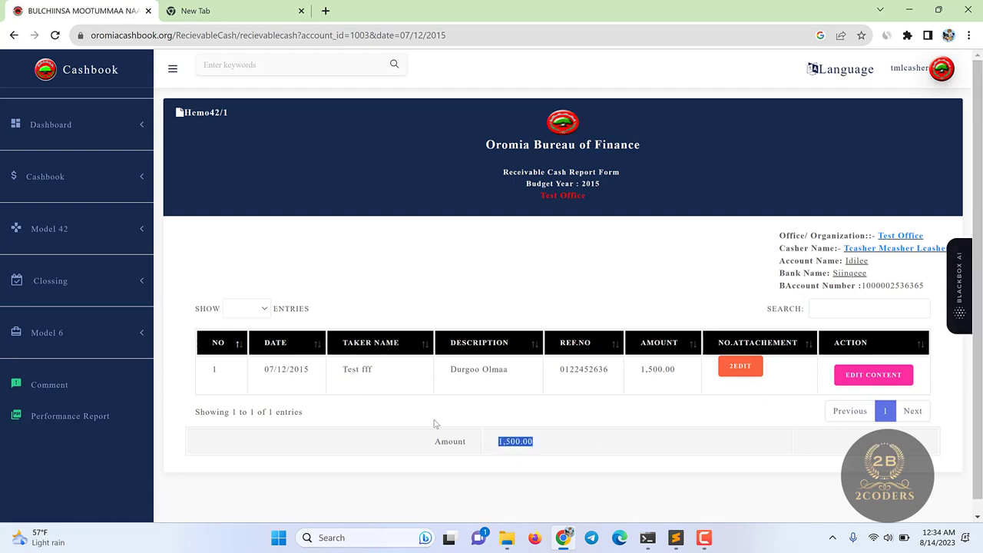
# - Generate the Model 42 report for the Idilee account dated 07/12/2015
pyautogui.click(88, 250)
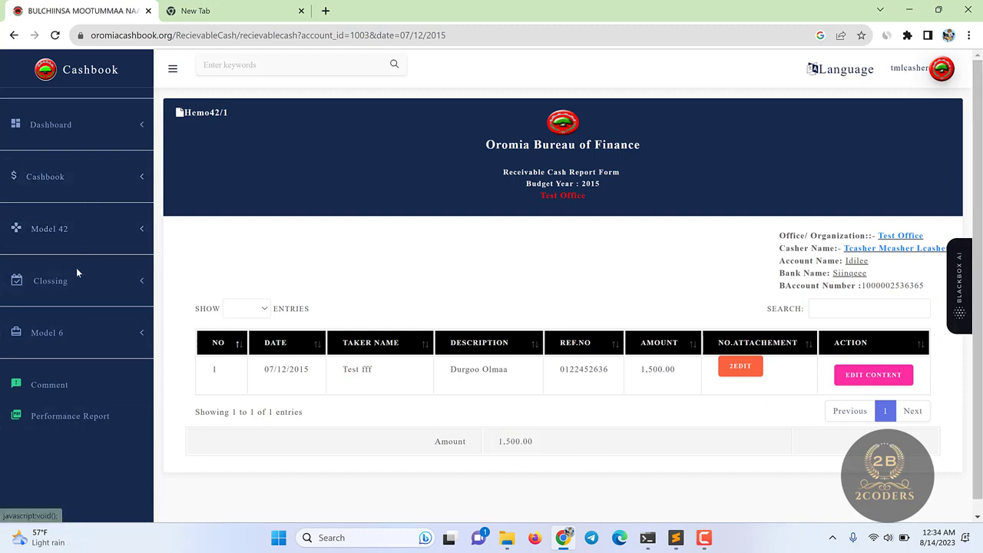
pyautogui.click(81, 237)
pyautogui.click(45, 314)
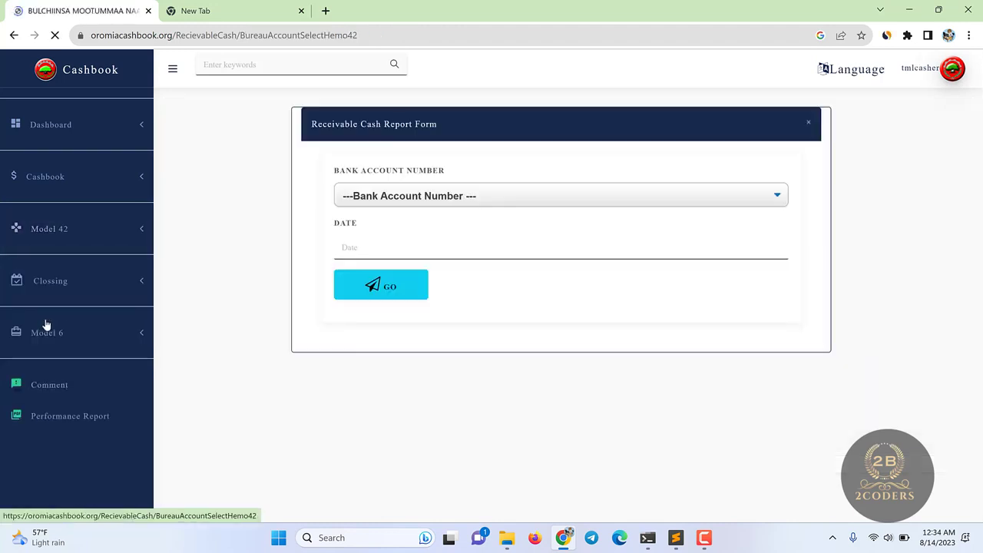
pyautogui.click(381, 201)
pyautogui.click(384, 257)
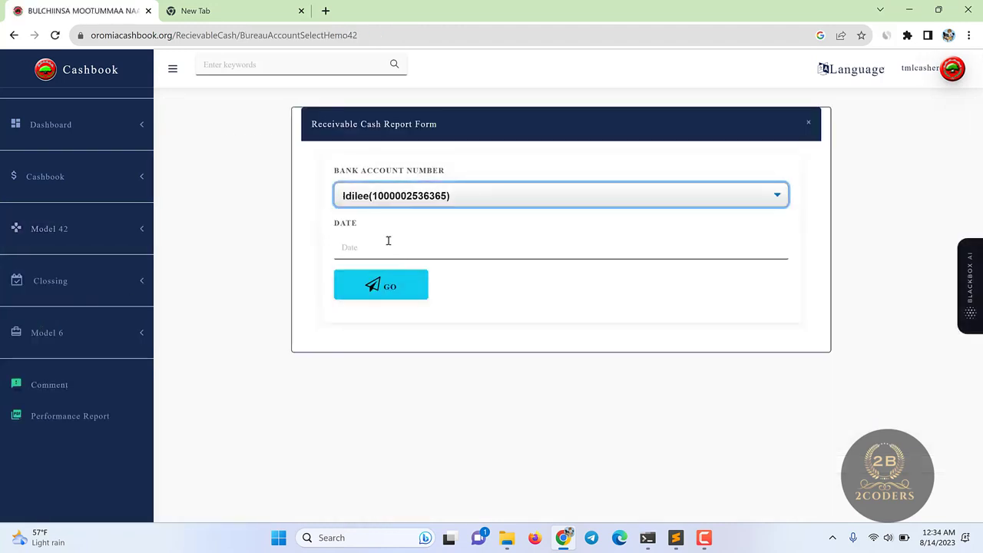
pyautogui.click(387, 243)
pyautogui.click(343, 317)
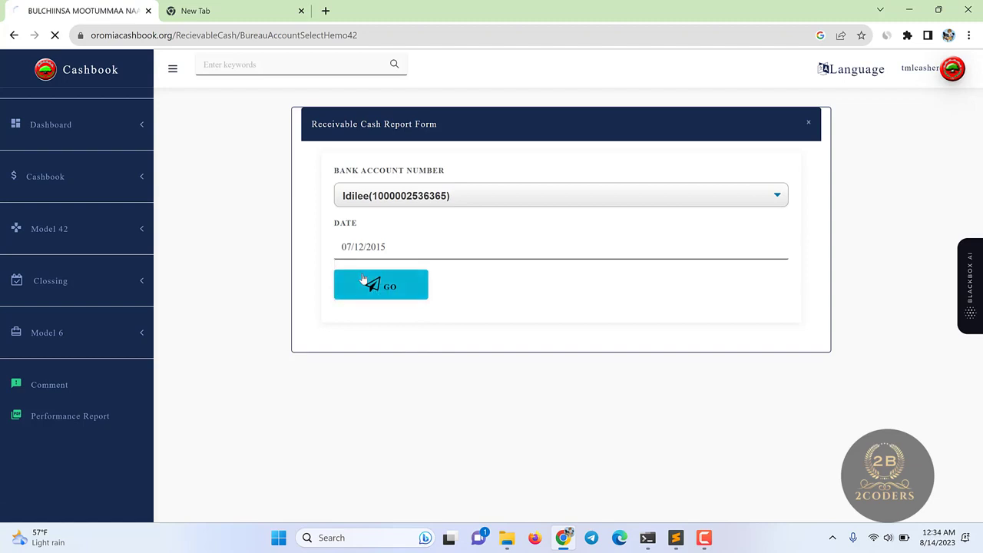
pyautogui.click(364, 280)
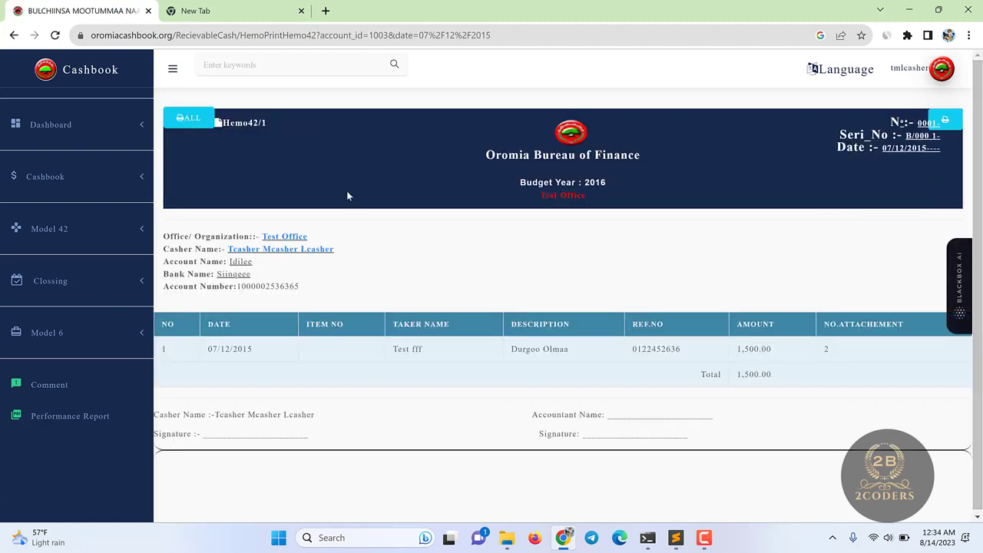
# - Open the Closing Notes page for 07/12/2015
pyautogui.click(91, 285)
pyautogui.click(93, 223)
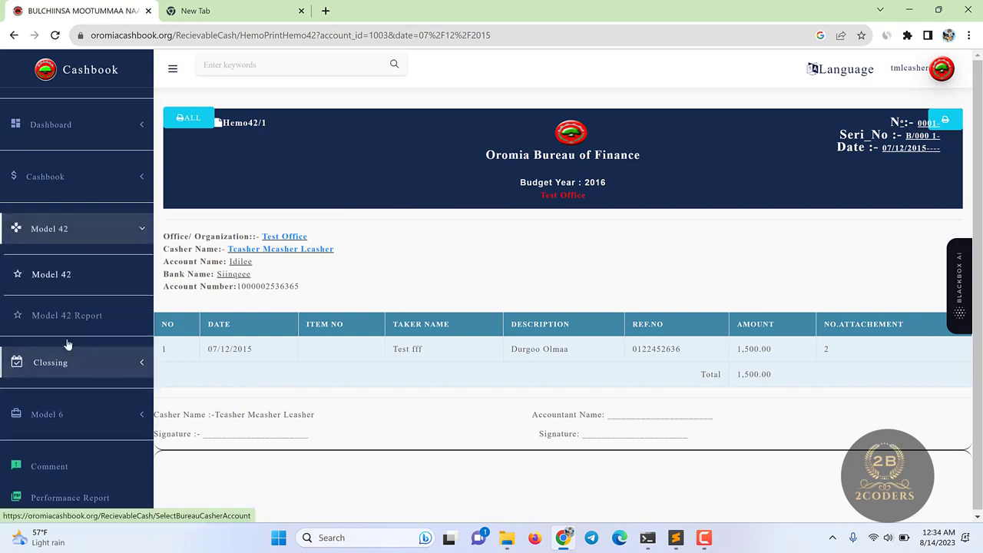
pyautogui.click(83, 226)
pyautogui.click(63, 284)
pyautogui.click(62, 306)
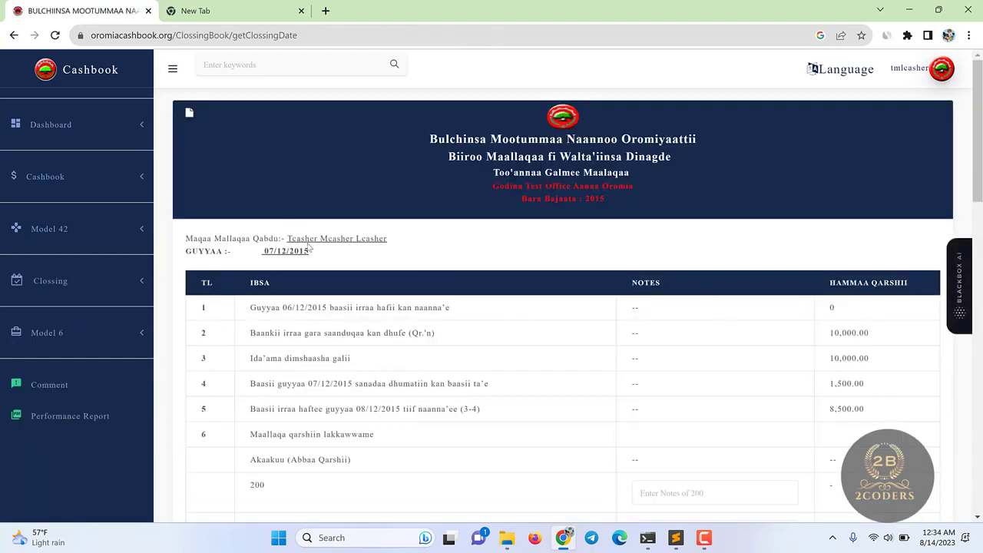
pyautogui.click(60, 281)
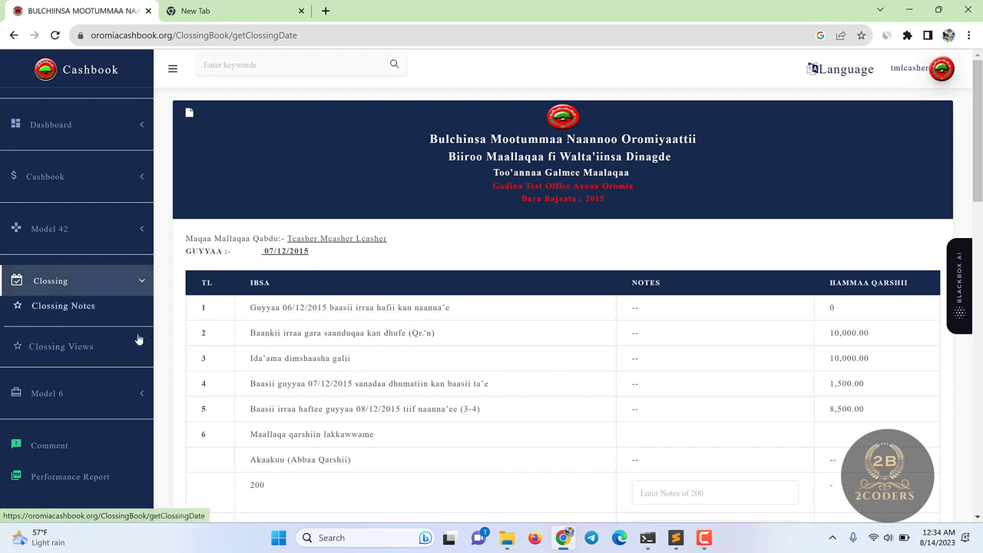
# - Check the Add Notes line in the course notes document, then return to the cashbook
pyautogui.click(675, 537)
pyautogui.click(80, 40)
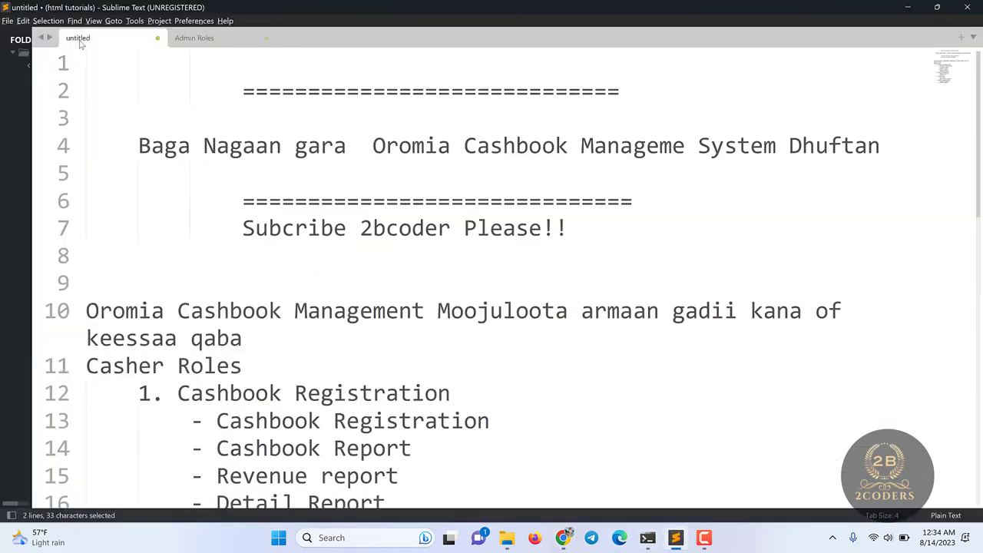
pyautogui.scroll(-5, 317, 384)
pyautogui.scroll(1, 211, 223)
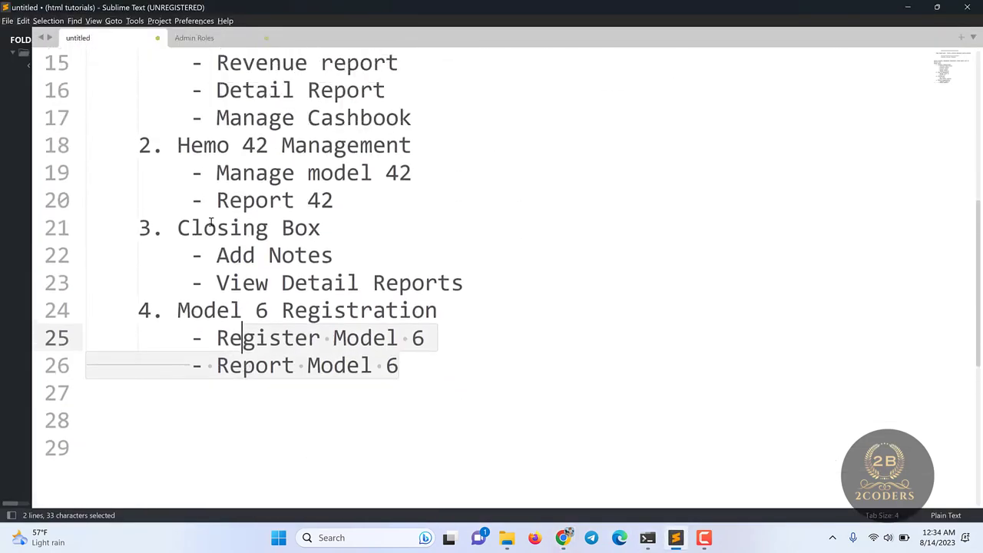
pyautogui.click(228, 255)
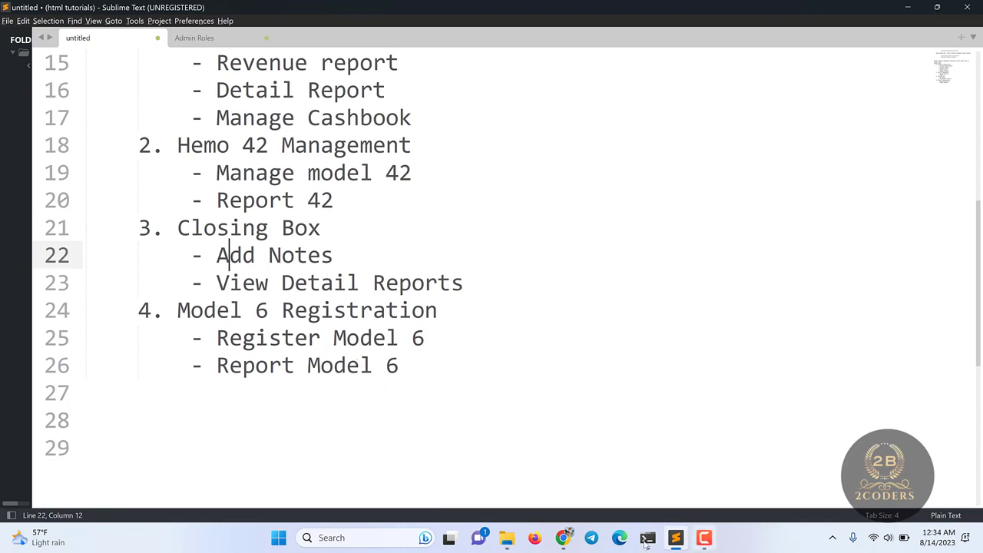
pyautogui.click(535, 538)
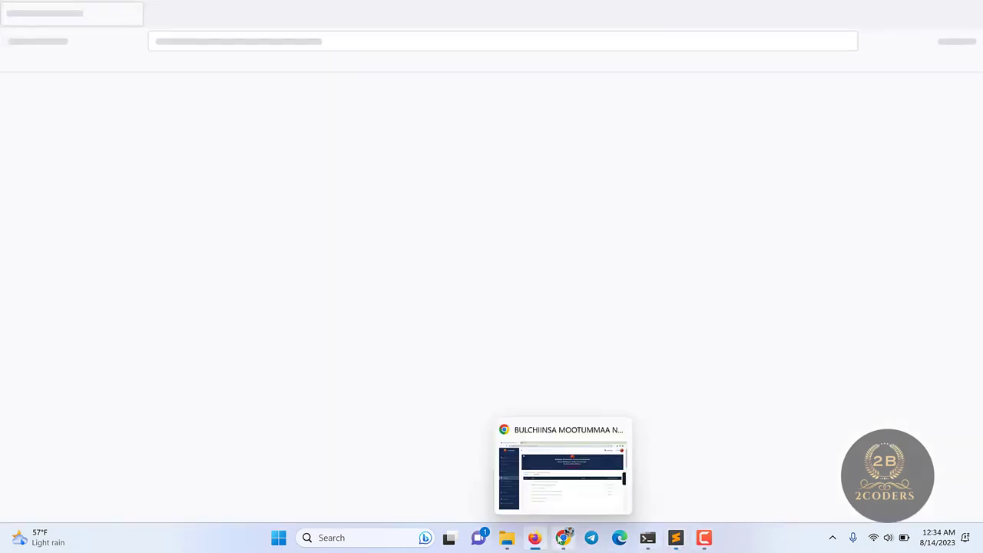
pyautogui.click(567, 535)
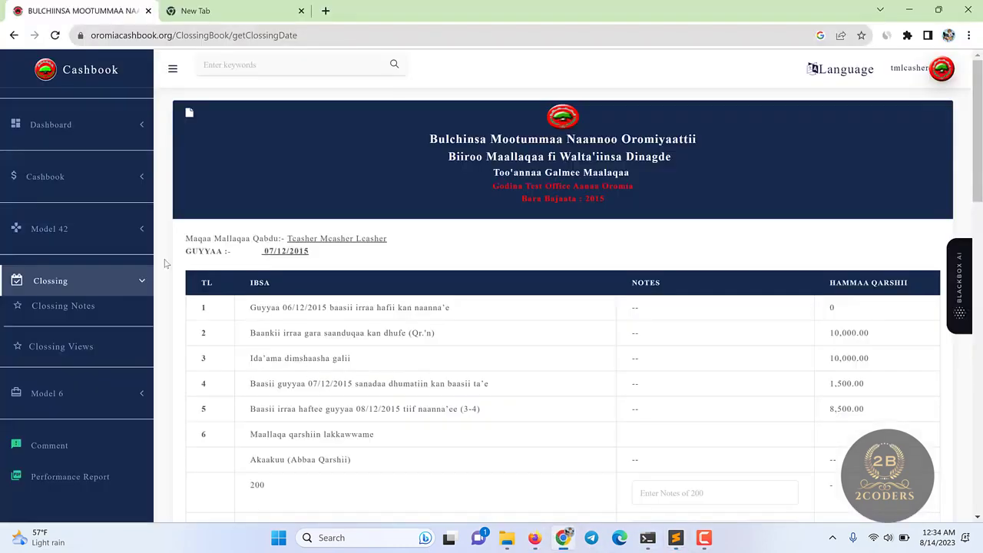
pyautogui.click(64, 311)
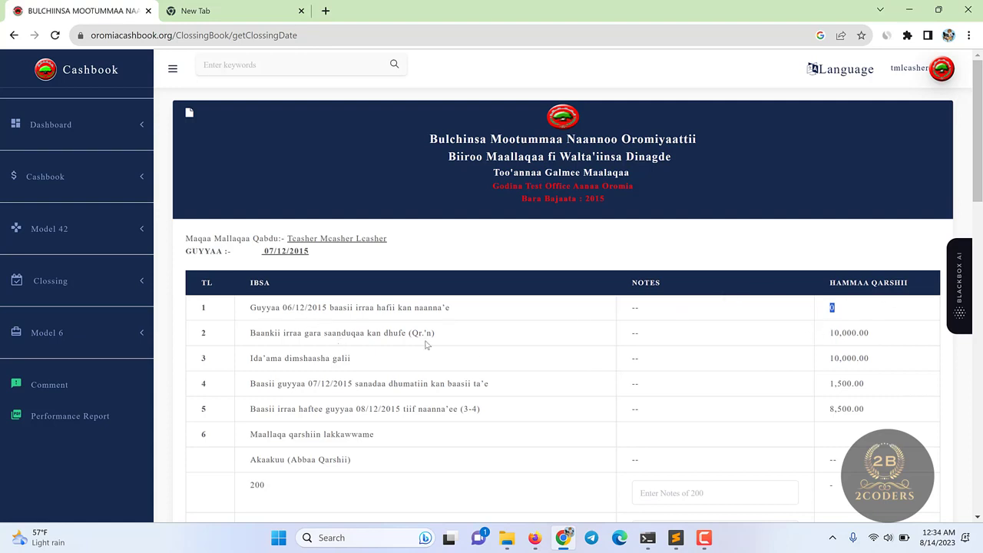
pyautogui.moveTo(828, 336); pyautogui.dragTo(847, 334)
pyautogui.moveTo(837, 384); pyautogui.dragTo(865, 384)
pyautogui.scroll(-1, 849, 367)
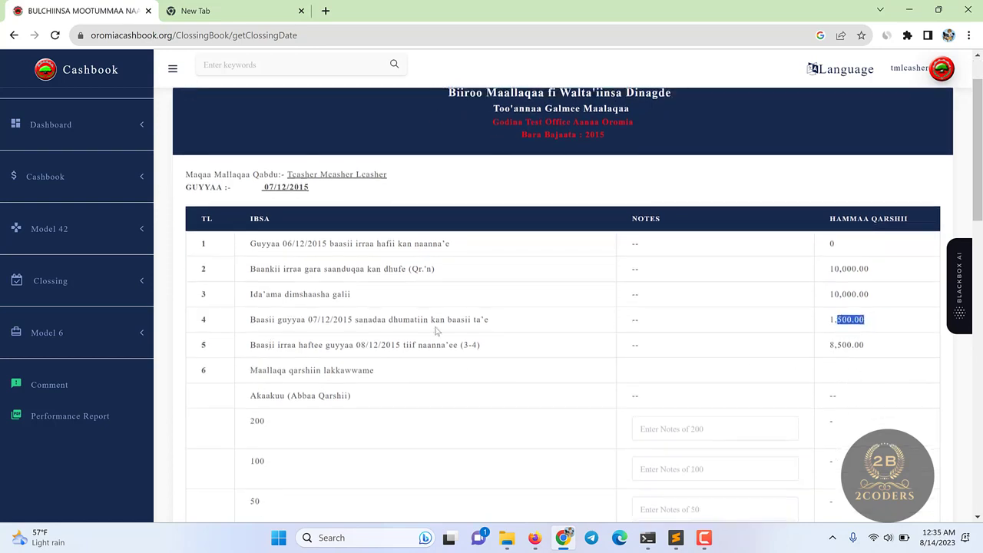
pyautogui.moveTo(829, 344); pyautogui.dragTo(893, 347)
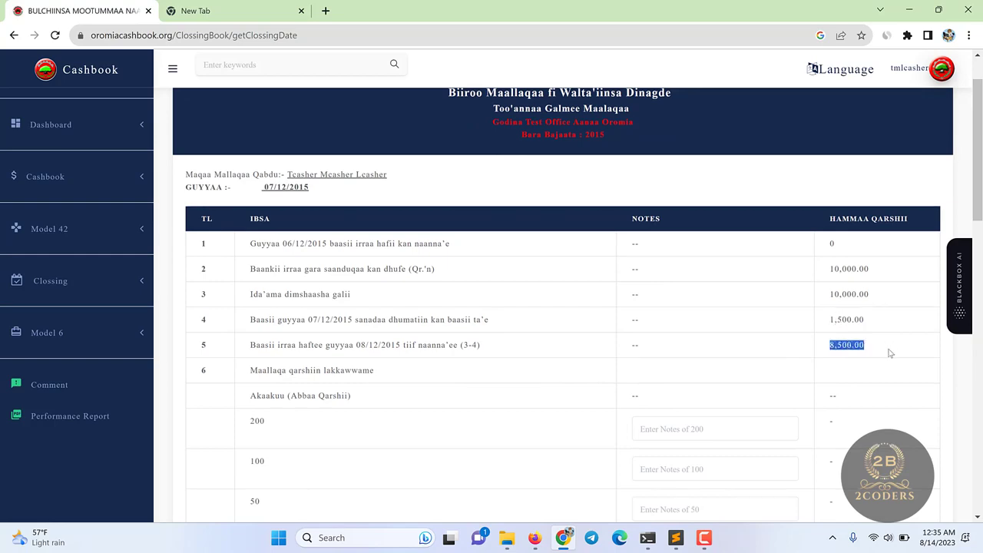
pyautogui.scroll(-10, 890, 353)
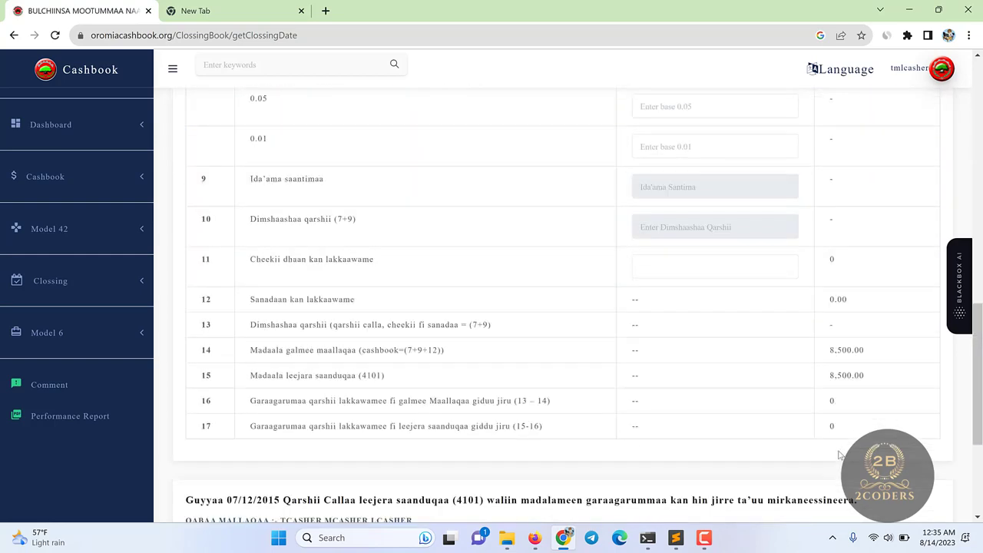
pyautogui.scroll(-3, 840, 455)
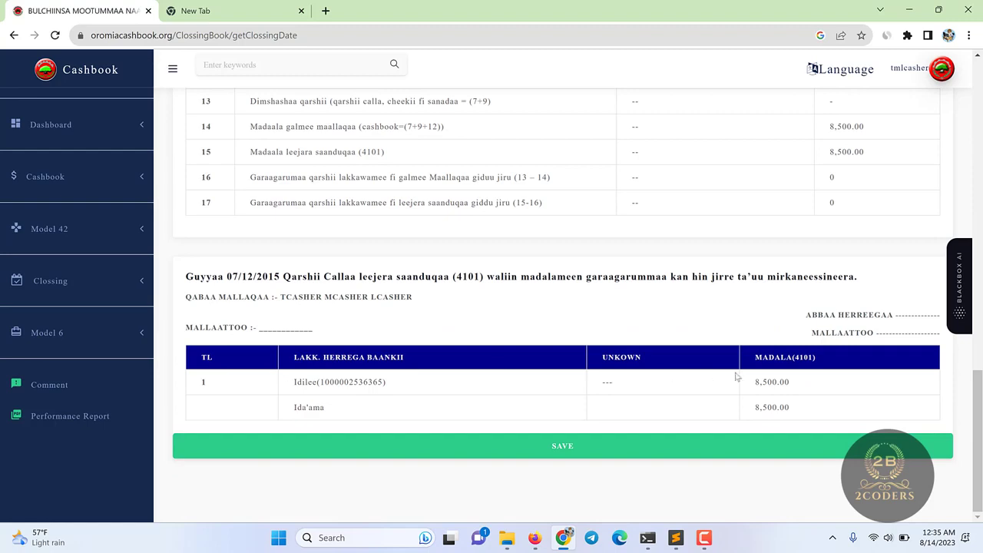
pyautogui.scroll(12, 735, 377)
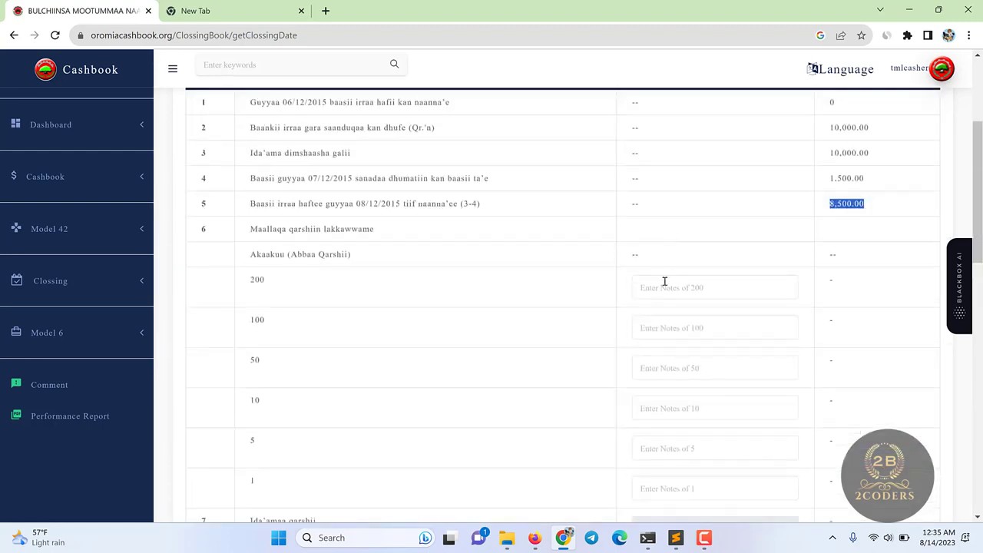
# - Enter 40 notes of 200 and 5 notes of 100, clearing the stray -4 values
pyautogui.click(662, 285)
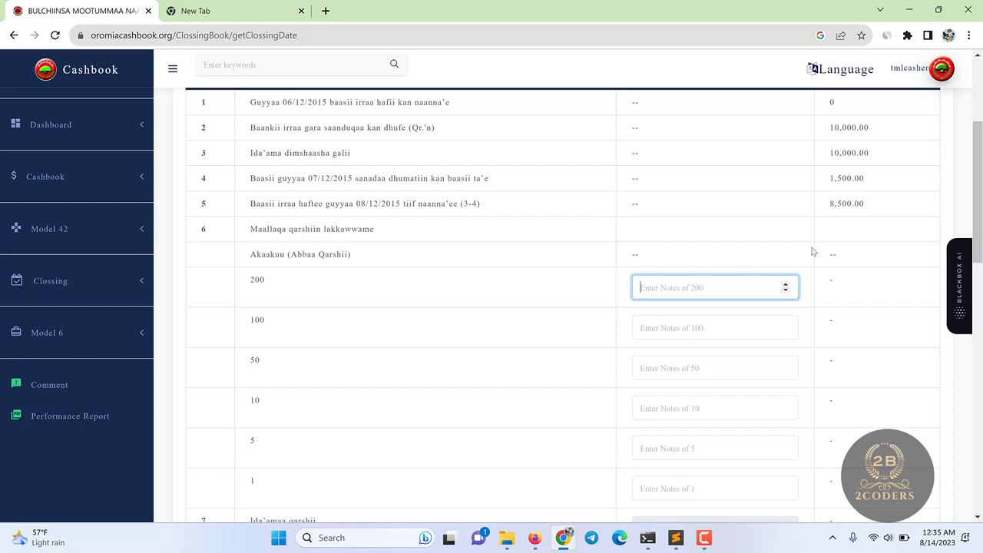
pyautogui.write('20')
pyautogui.click(690, 323)
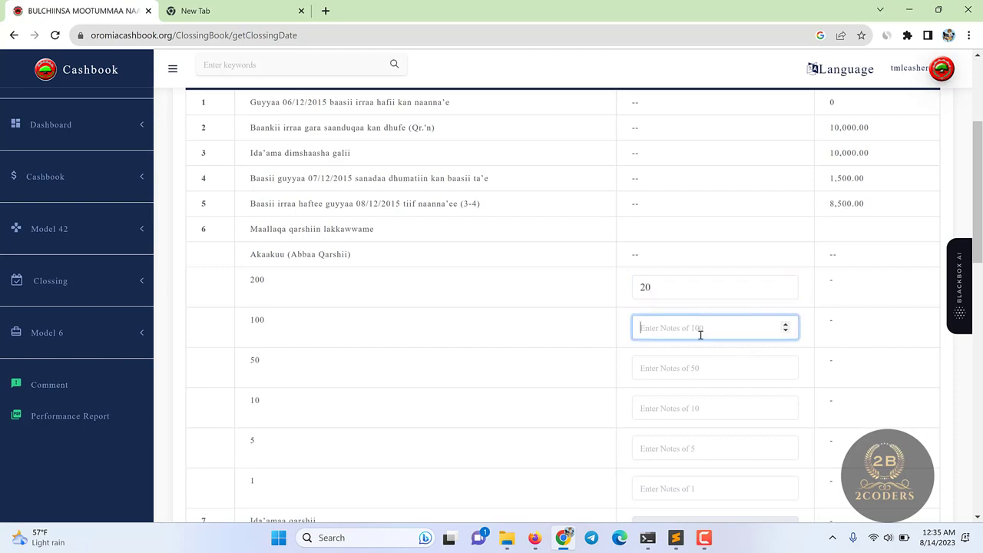
pyautogui.write('-4')
pyautogui.press('BackSpace')
pyautogui.press('BackSpace')
pyautogui.scroll(-3, 680, 414)
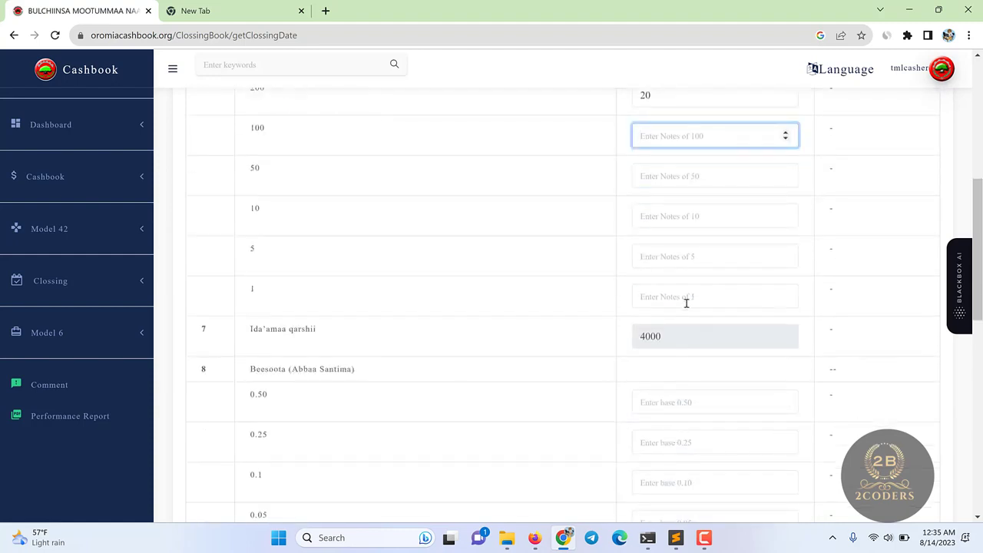
pyautogui.scroll(3, 686, 304)
pyautogui.click(644, 290)
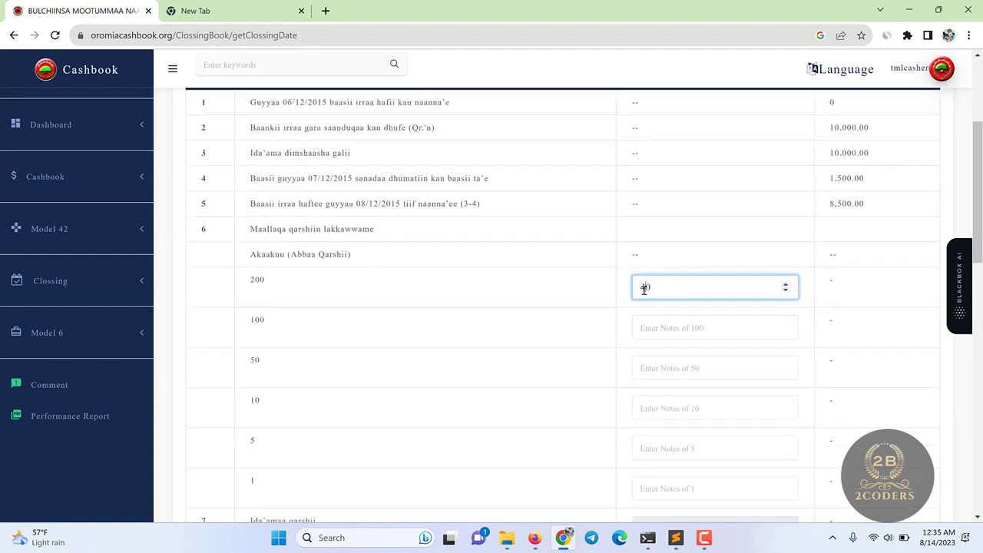
pyautogui.click(715, 419)
pyautogui.scroll(-1, 715, 419)
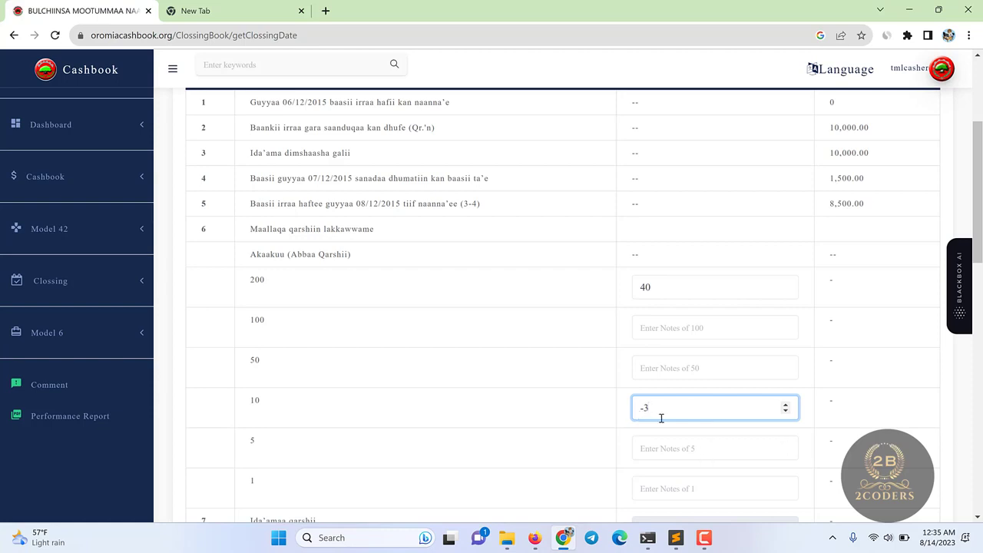
pyautogui.press('BackSpace')
pyautogui.press('BackSpace')
pyautogui.click(676, 329)
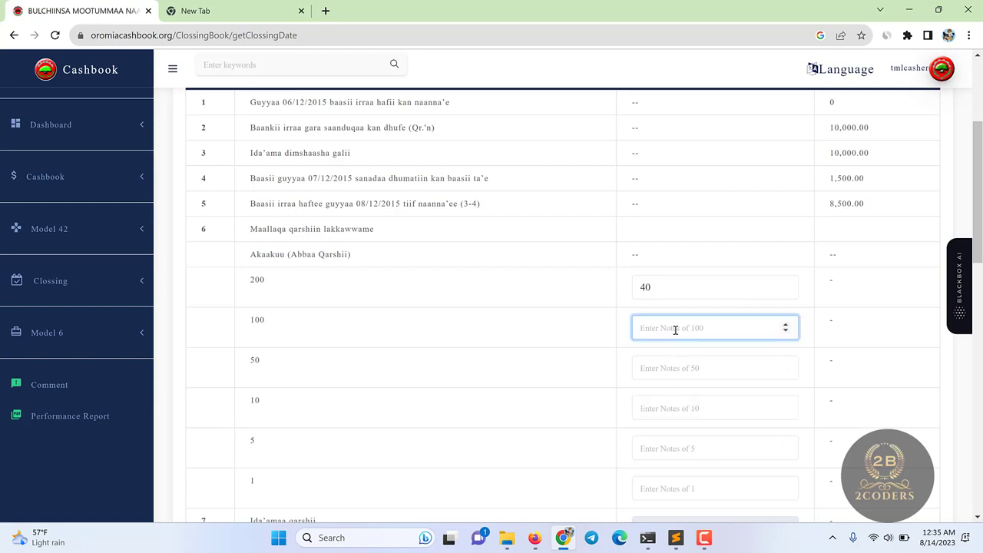
pyautogui.write('5')
pyautogui.click(706, 411)
pyautogui.scroll(-4, 709, 413)
pyautogui.scroll(-2, 748, 472)
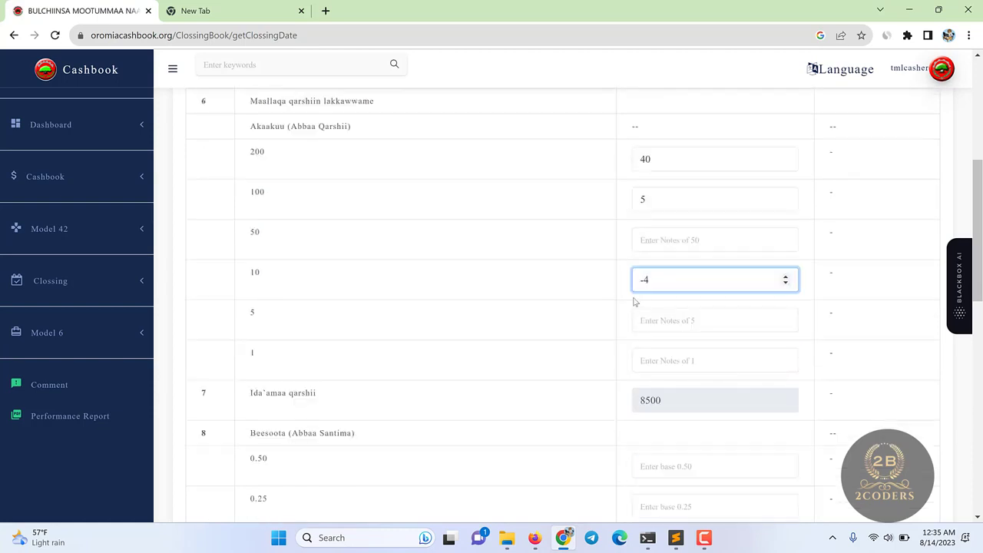
pyautogui.press('BackSpace')
pyautogui.press('BackSpace')
# - Enter 0 for the 50, 10, 5 and 1 note counts
pyautogui.click(657, 239)
pyautogui.write('0')
pyautogui.click(658, 285)
pyautogui.write('0')
pyautogui.click(655, 321)
pyautogui.write('0')
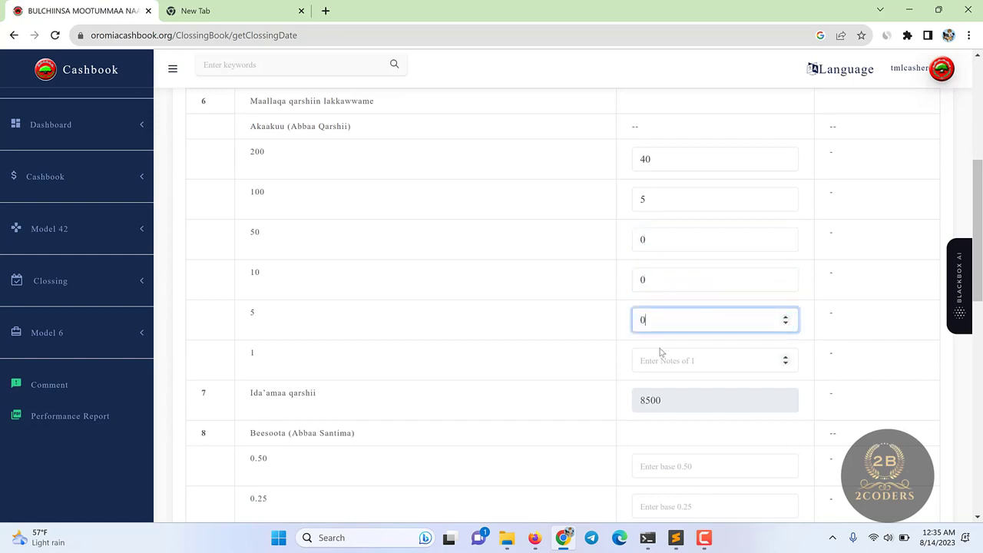
pyautogui.click(658, 368)
pyautogui.write('0')
# - Enter 0 for every coin count from 0.50 to 0.01 and for the cheque amount
pyautogui.scroll(-2, 668, 402)
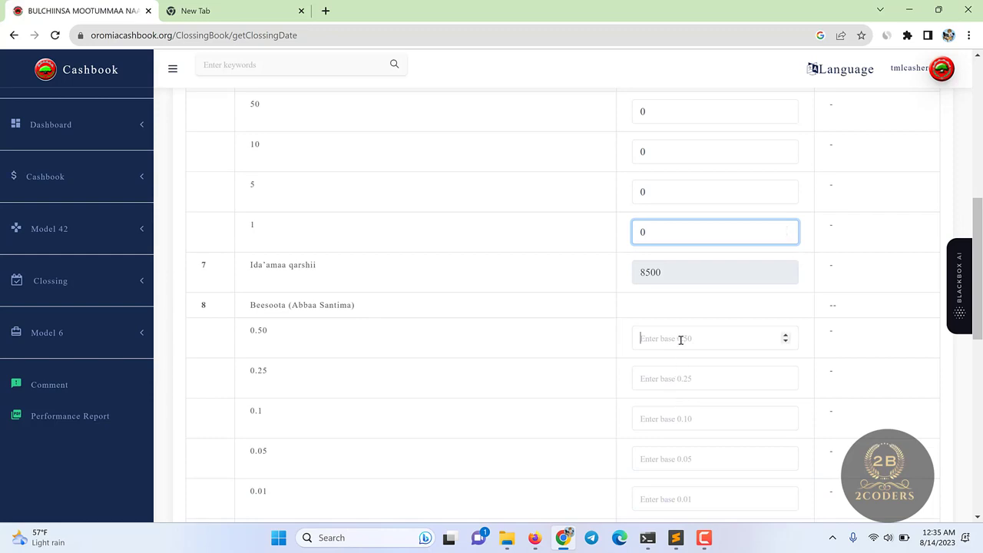
pyautogui.click(681, 339)
pyautogui.write('0')
pyautogui.click(650, 377)
pyautogui.write('0')
pyautogui.click(649, 415)
pyautogui.write('0')
pyautogui.click(658, 455)
pyautogui.write('0')
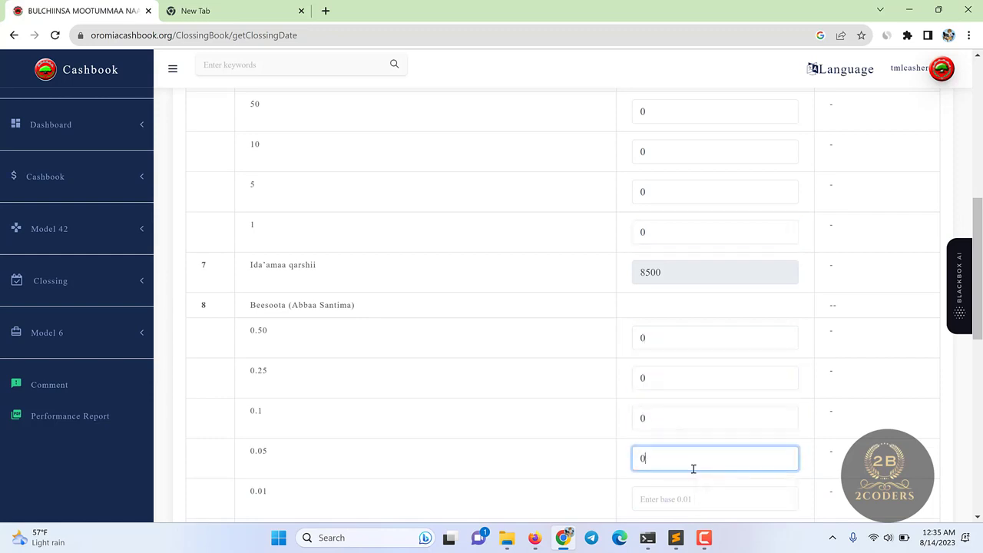
pyautogui.scroll(-2, 683, 430)
pyautogui.click(667, 374)
pyautogui.write('0')
pyautogui.scroll(-1, 673, 430)
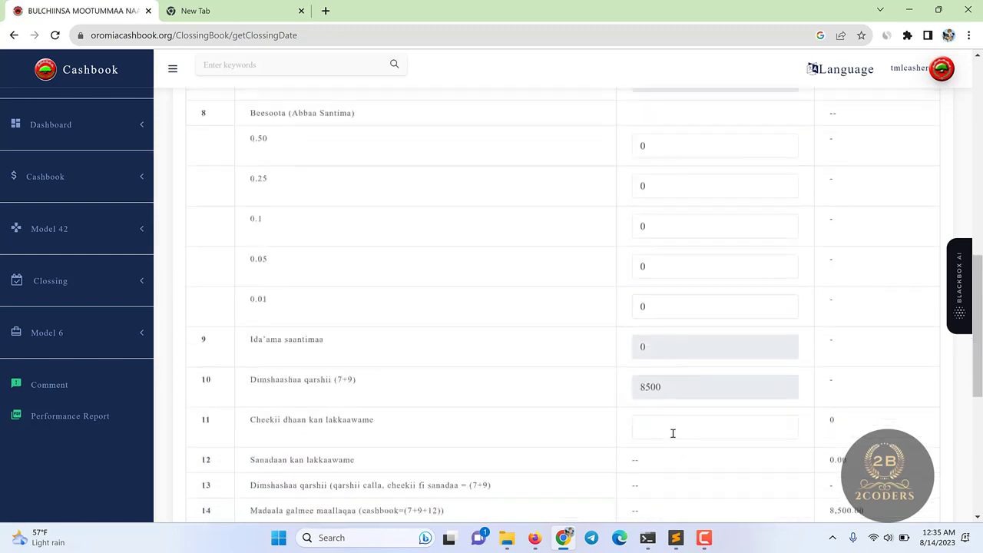
pyautogui.click(672, 433)
pyautogui.write('0')
# - Save the closing sheet and go back to the closing book page
pyautogui.scroll(-3, 700, 453)
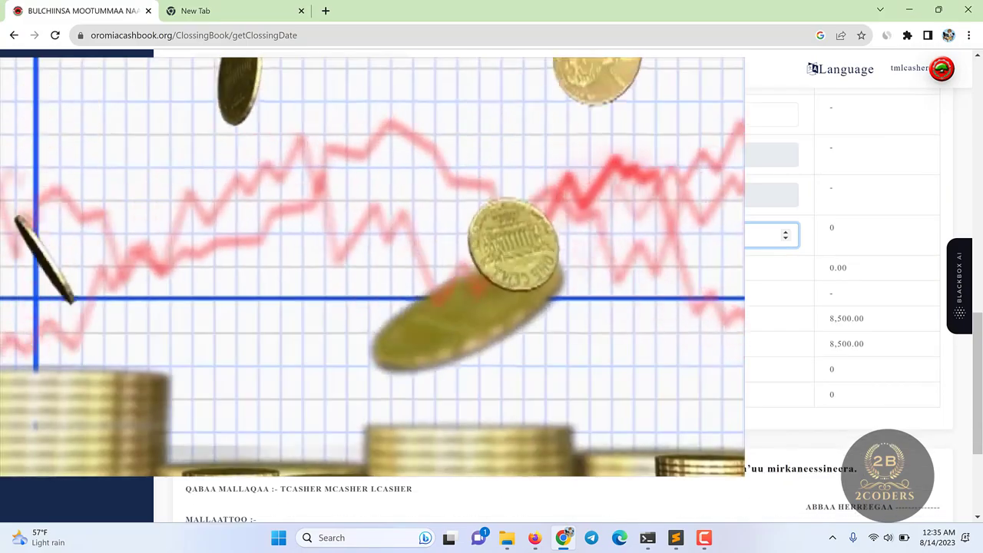
pyautogui.scroll(-3, 822, 271)
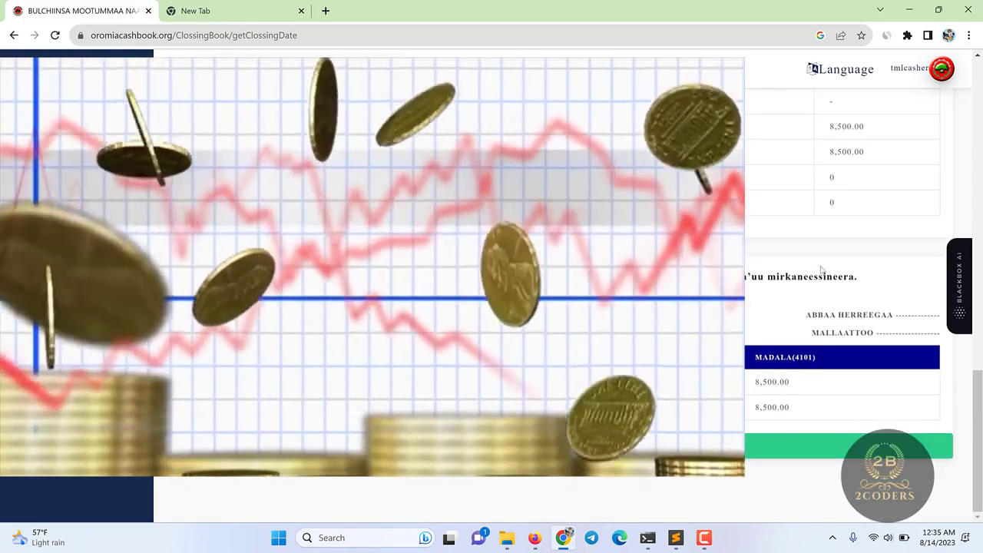
pyautogui.click(845, 445)
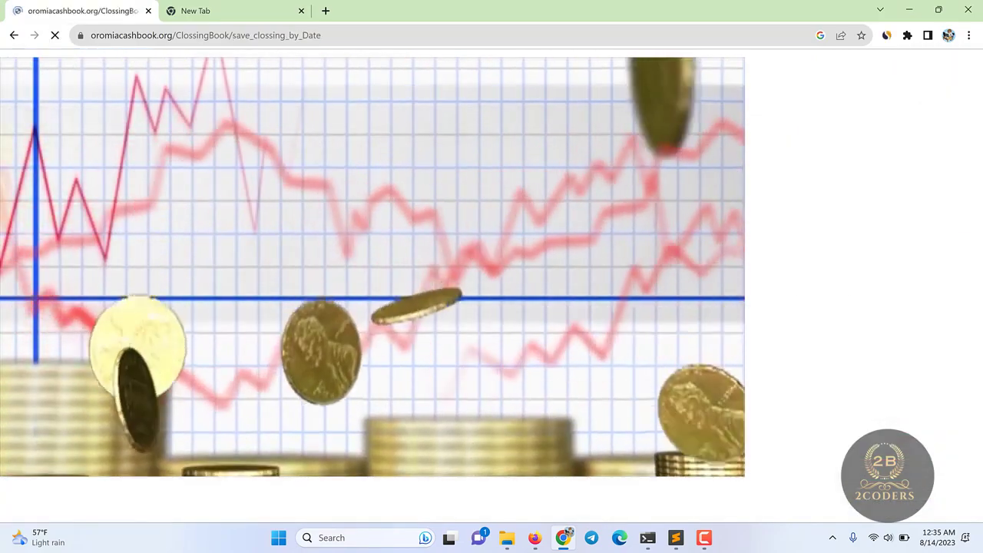
pyautogui.click(13, 35)
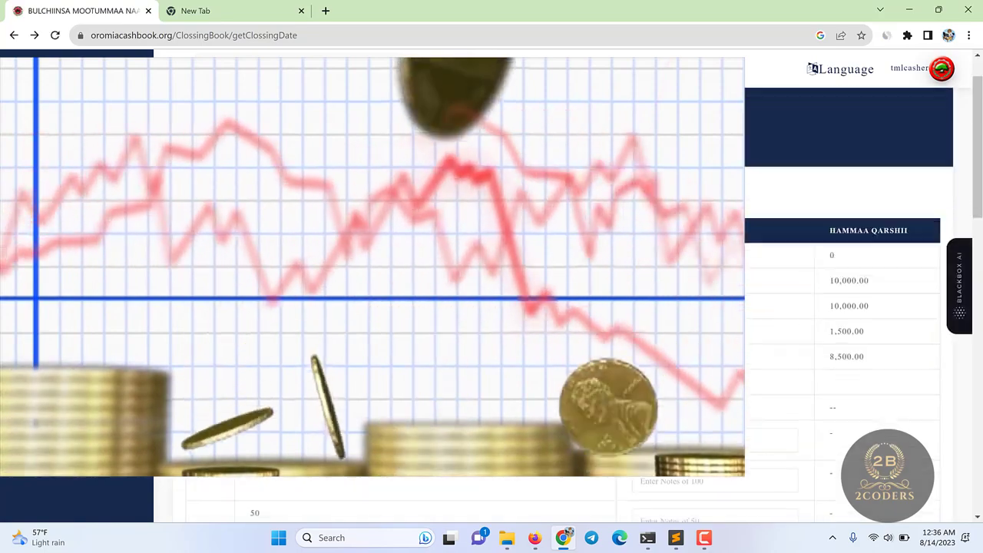
# - View the saved 07/12/2015 closing detail from Closing Views, listing 40×200 and 5×100 notes
pyautogui.scroll(-3, 460, 308)
pyautogui.click(115, 280)
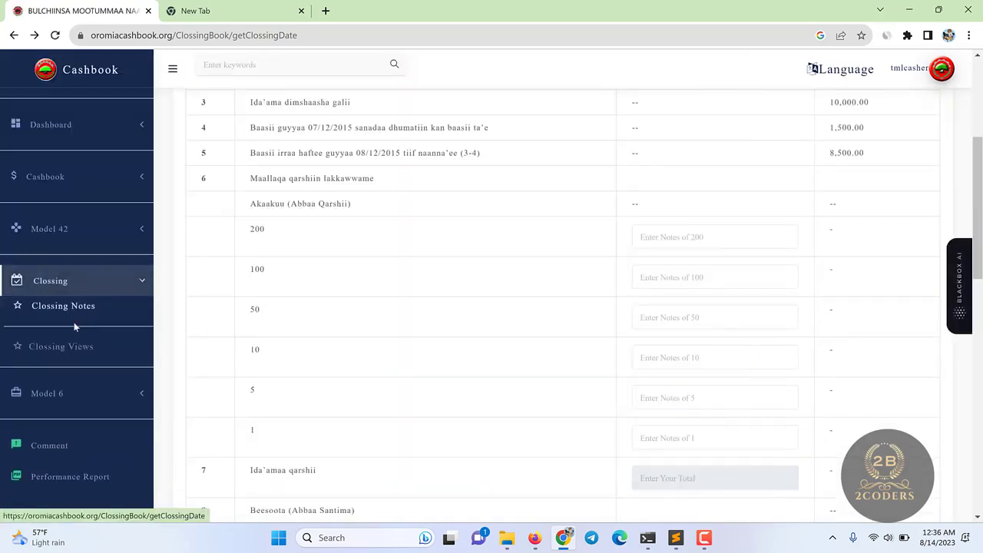
pyautogui.click(71, 345)
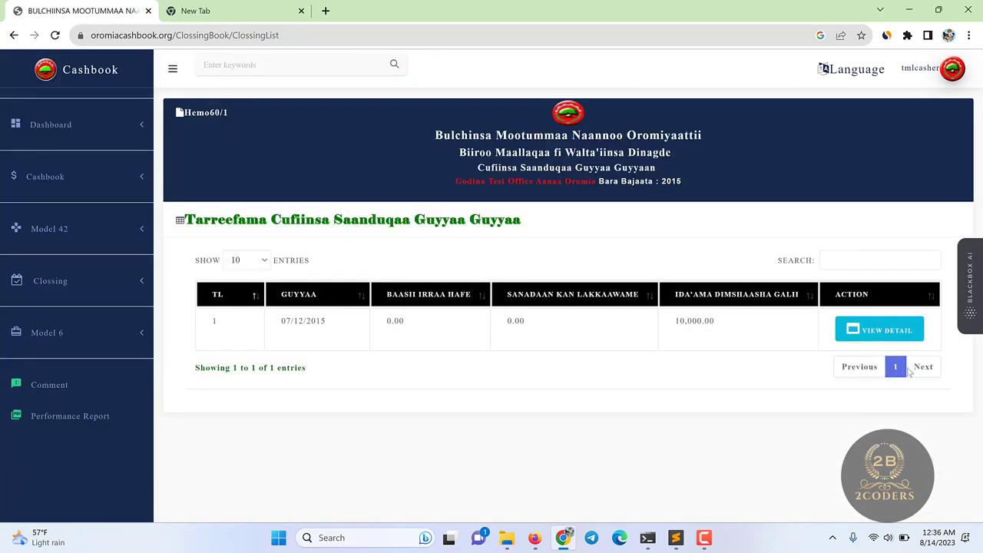
pyautogui.click(884, 330)
pyautogui.scroll(-5, 713, 341)
pyautogui.scroll(-8, 713, 341)
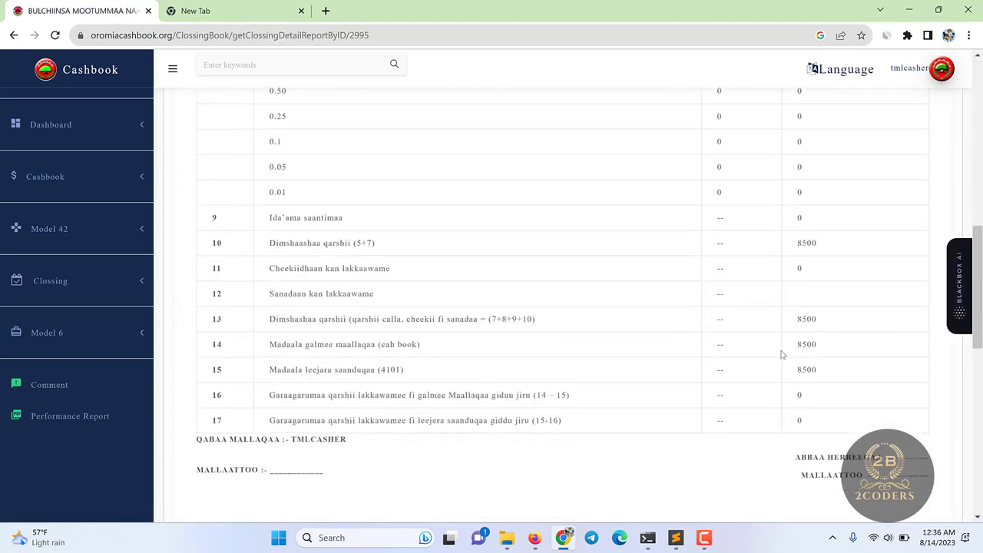
pyautogui.scroll(-5, 797, 363)
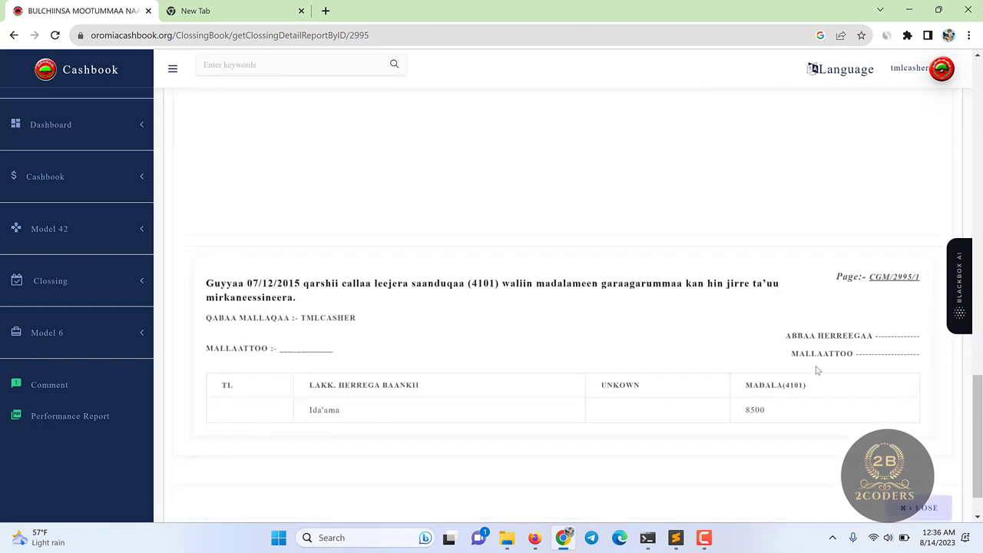
pyautogui.scroll(15, 818, 370)
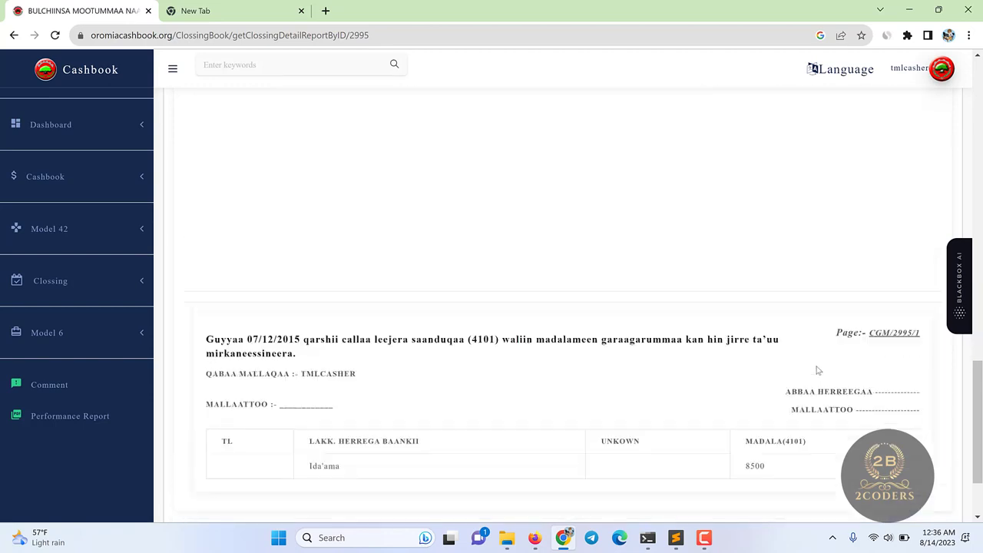
pyautogui.scroll(3, 818, 370)
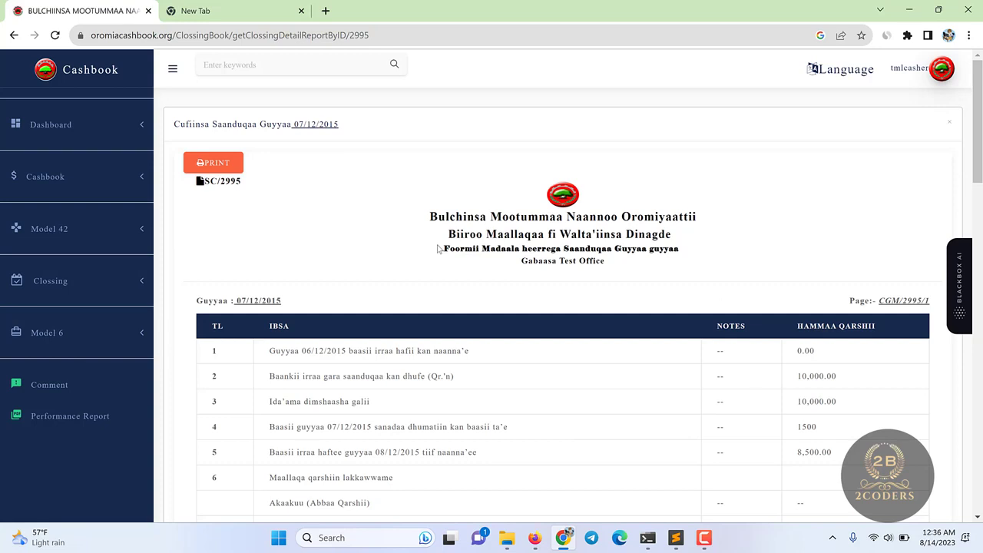
# - Expand the Model 6 navigation section and scroll through the closing report
pyautogui.click(127, 331)
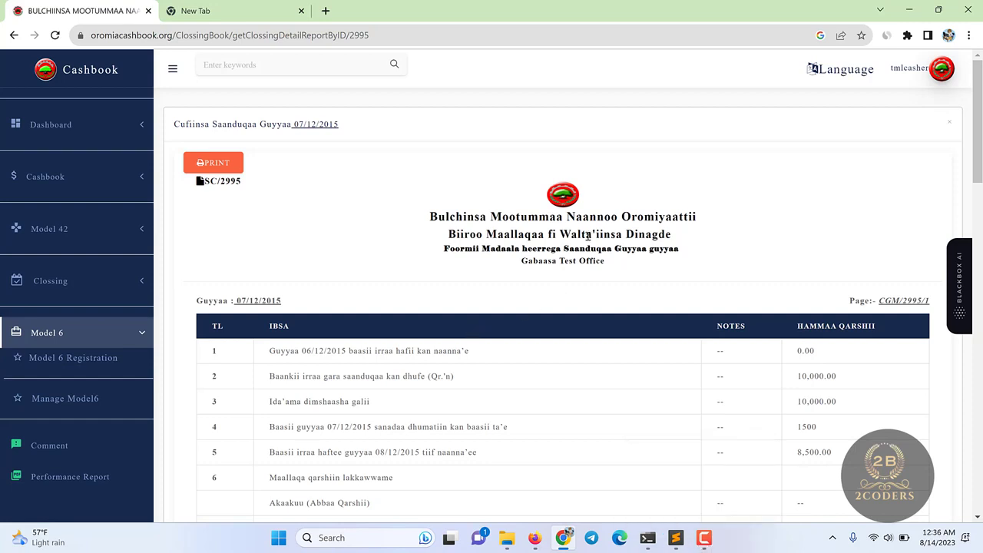
pyautogui.scroll(-2, 588, 236)
pyautogui.scroll(2, 579, 331)
pyautogui.scroll(-2, 831, 326)
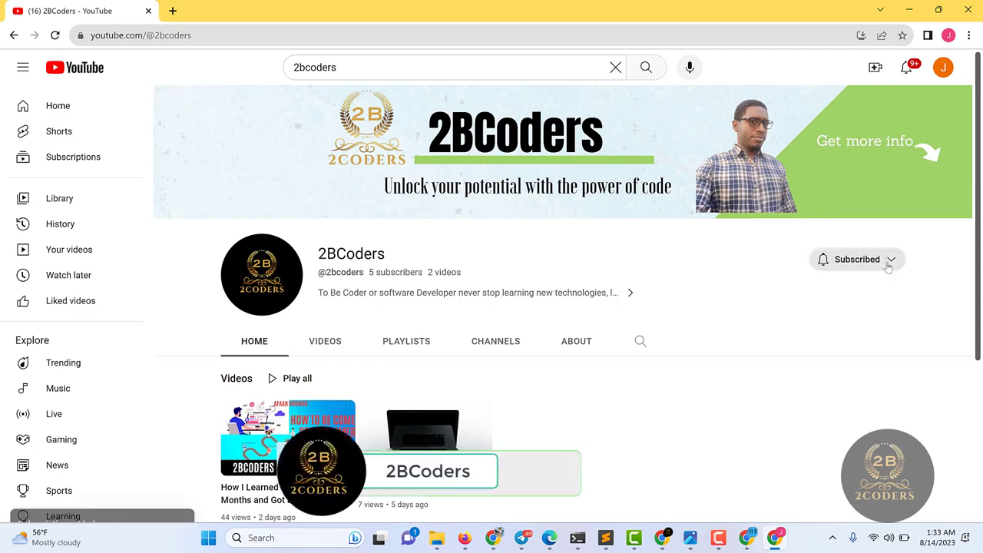
# - Set the 2BCoders channel subscription's notifications to All
pyautogui.click(889, 261)
pyautogui.click(851, 289)
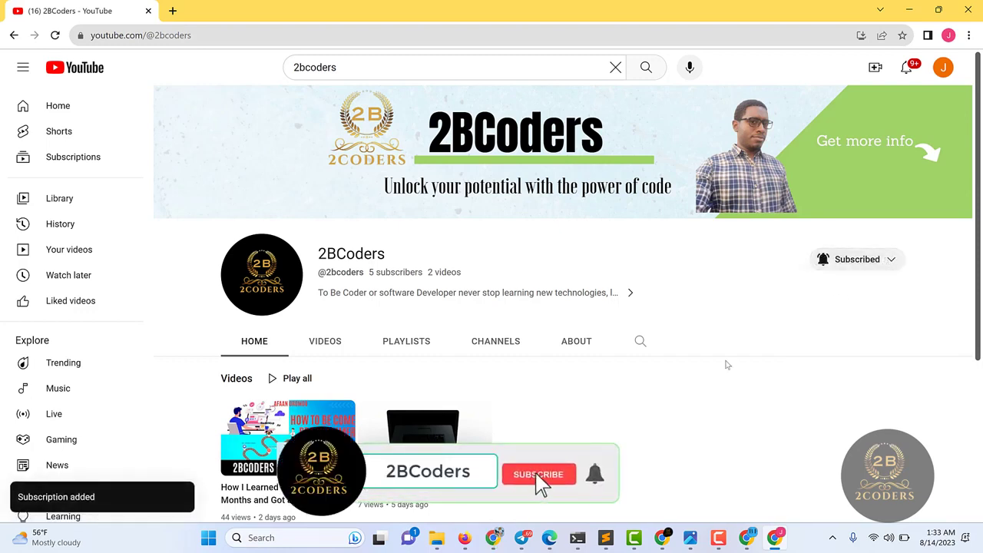
pyautogui.click(718, 537)
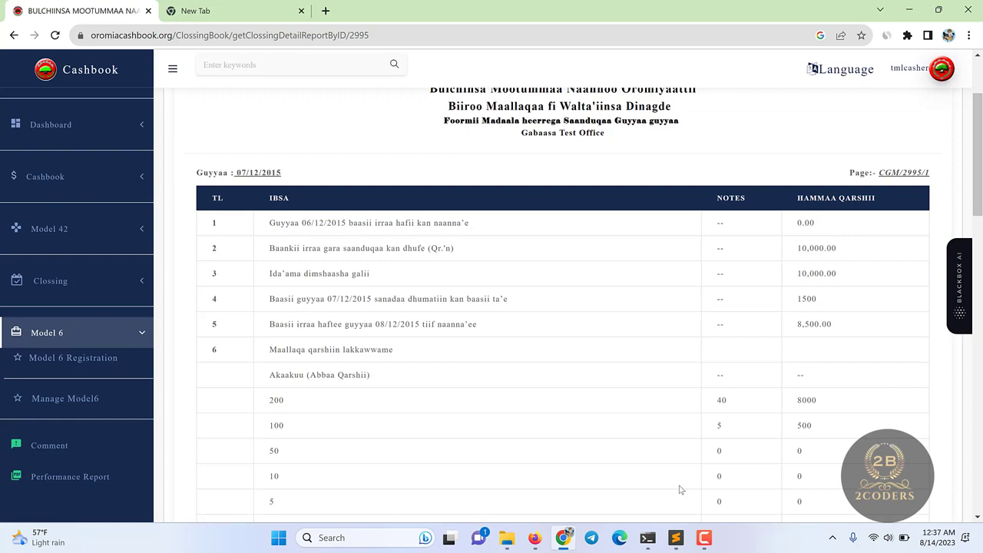
pyautogui.scroll(2, 680, 489)
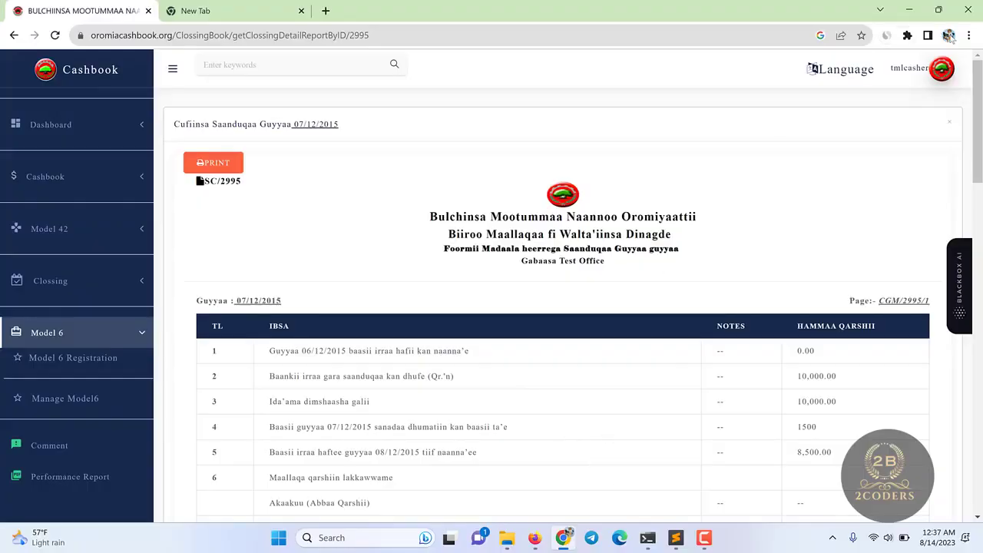
pyautogui.click(949, 36)
# - Load Google Drive in another Chrome profile and open the Ultimate Guide to Become A Programmer document
pyautogui.click(821, 321)
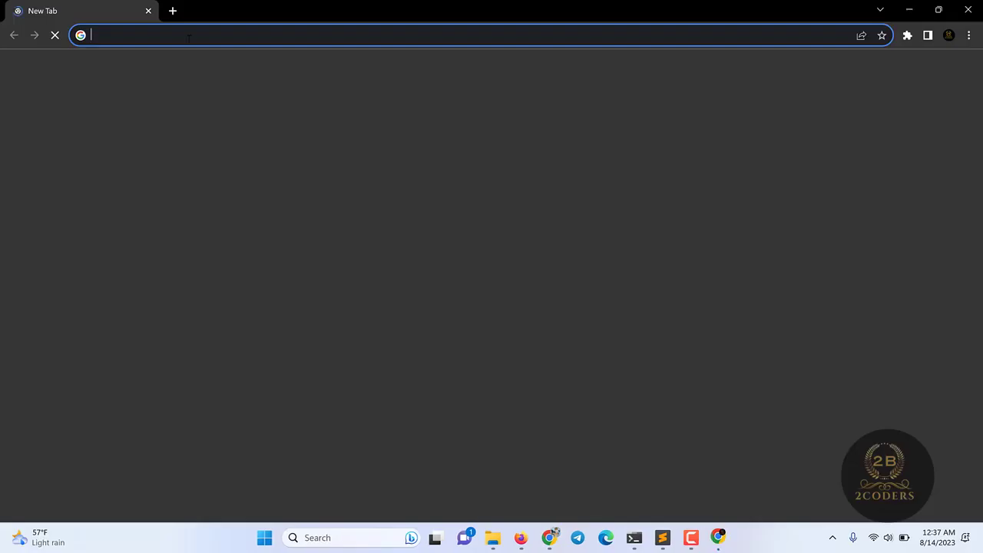
pyautogui.write('drive.google.com/drive/home')
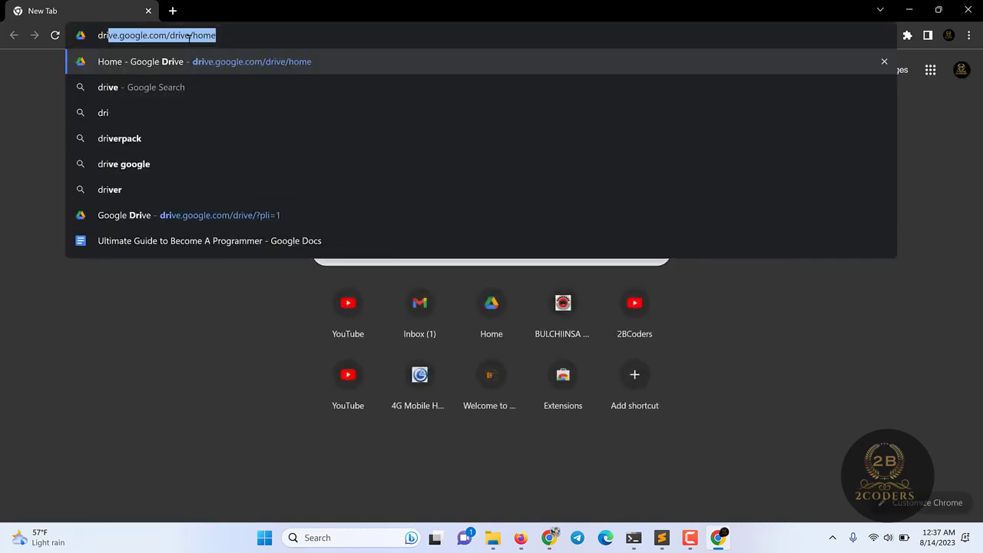
pyautogui.press('Return')
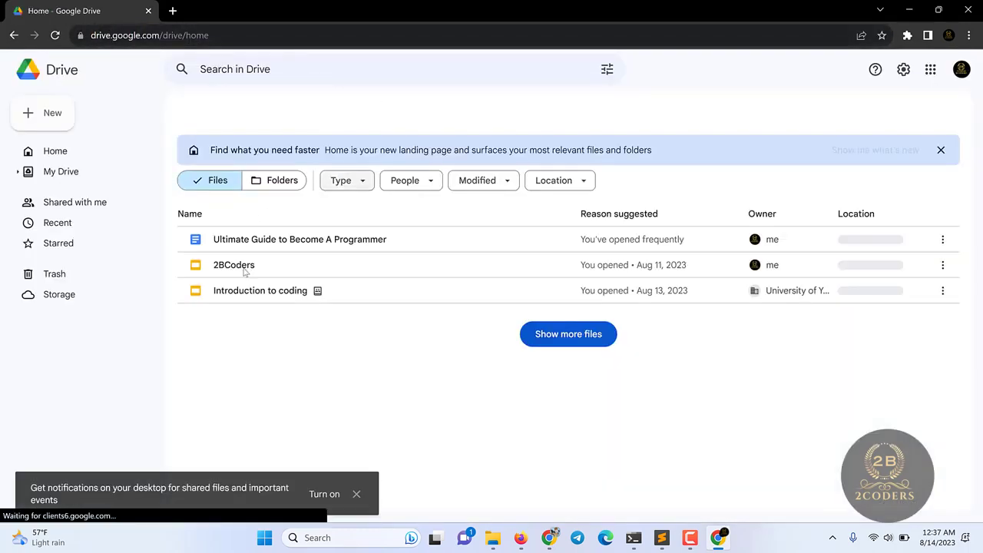
pyautogui.click(267, 273)
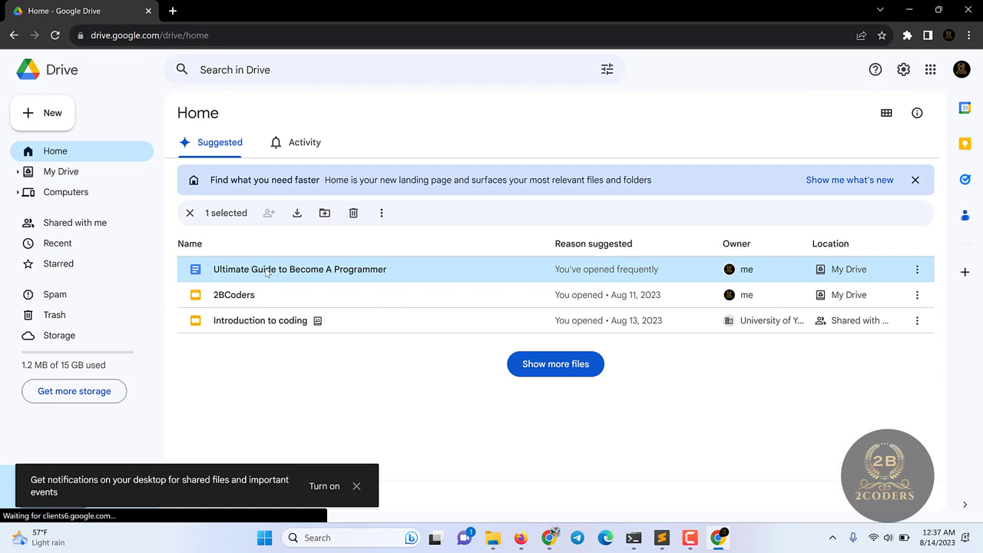
pyautogui.doubleClick(267, 272)
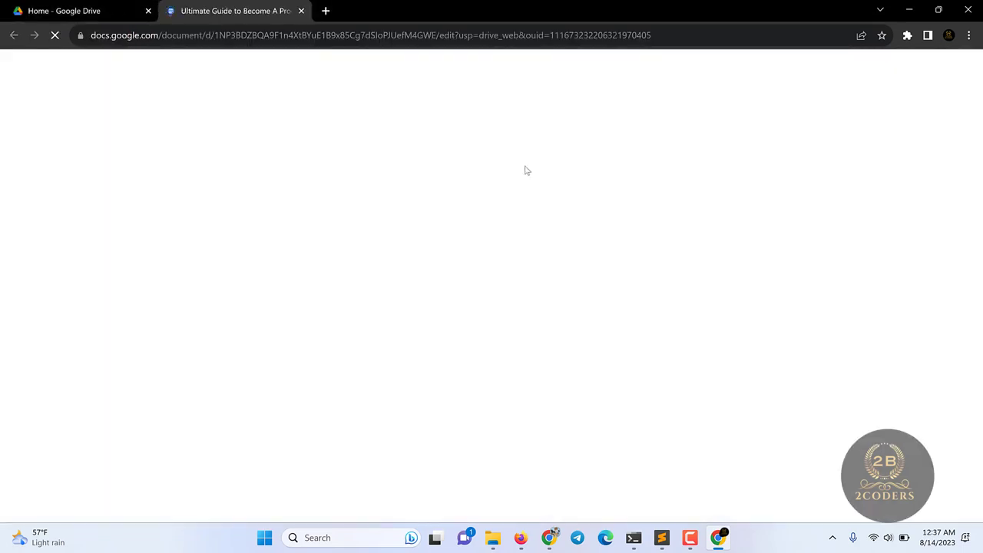
# - Scroll down through the Ultimate Guide to Become A Programmer document
pyautogui.scroll(-6, 637, 231)
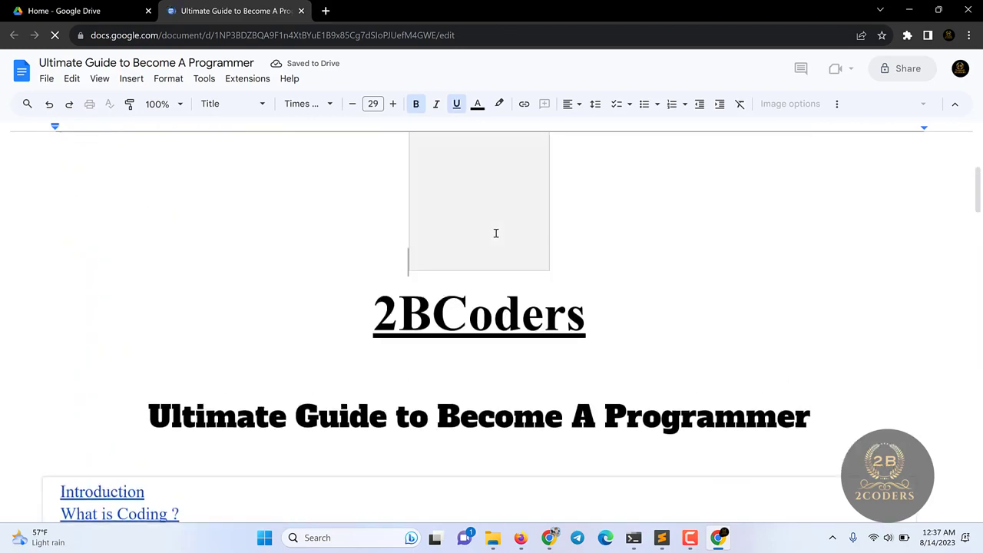
pyautogui.scroll(-5, 491, 307)
pyautogui.scroll(-10, 483, 262)
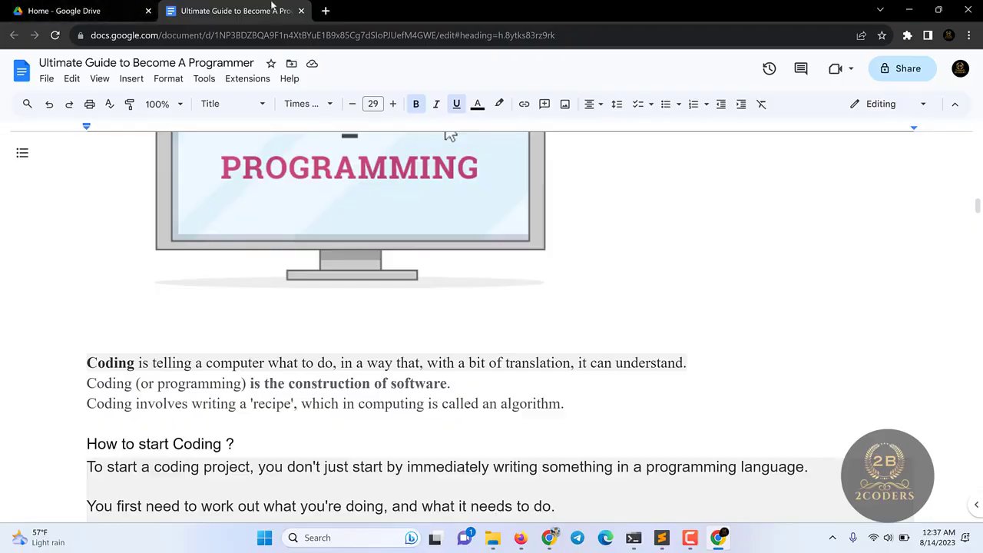
# - Close the Docs tab, then subscribe to 2BCoders with All notifications
pyautogui.click(301, 11)
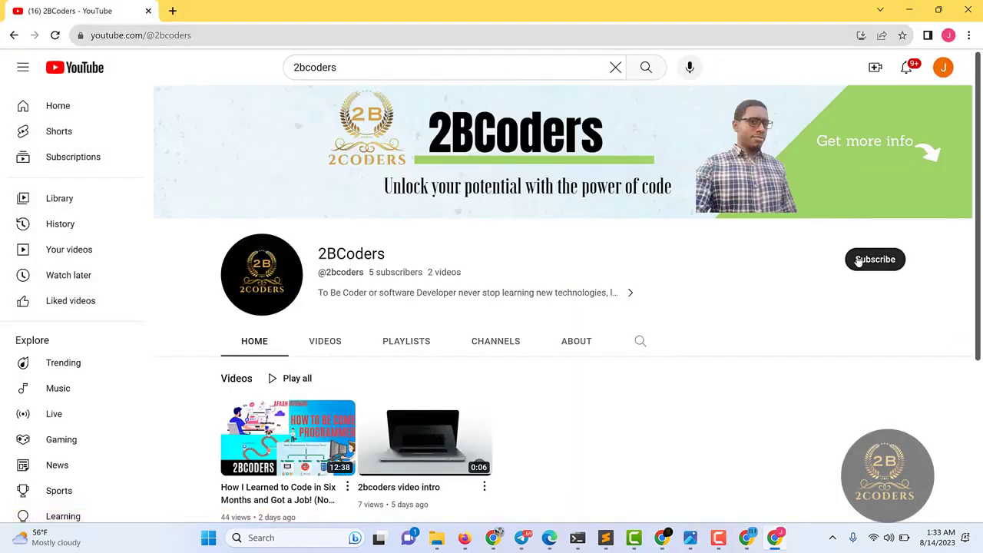
pyautogui.click(888, 261)
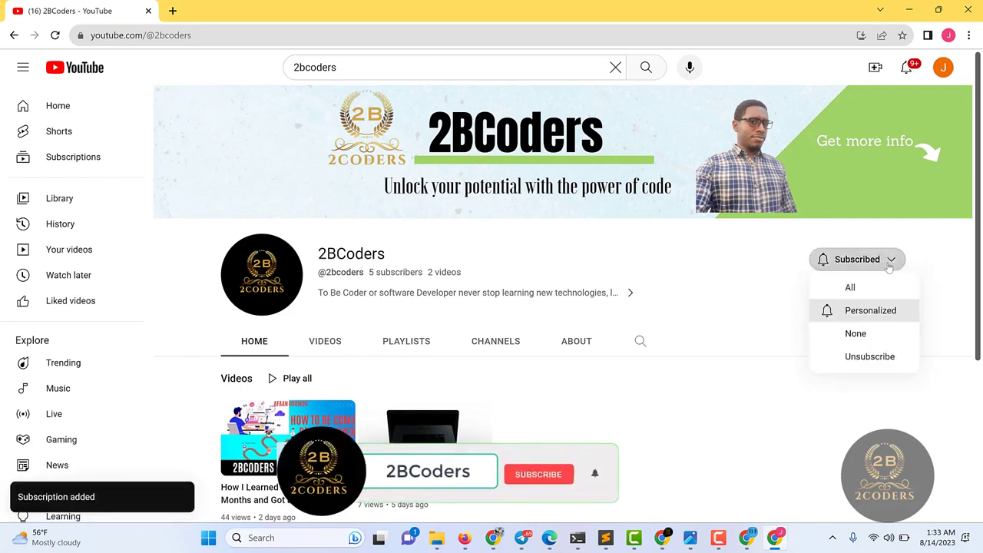
pyautogui.click(852, 290)
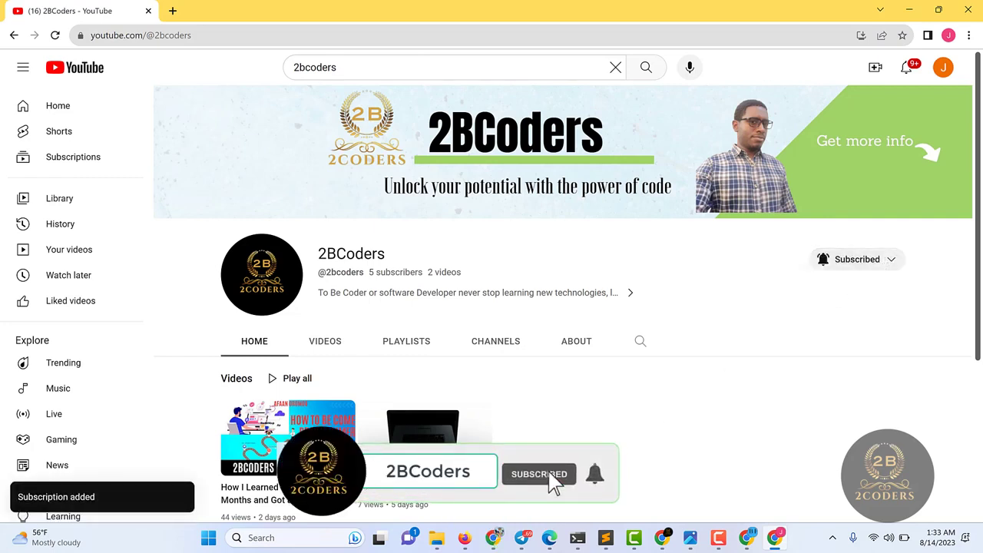
pyautogui.click(717, 539)
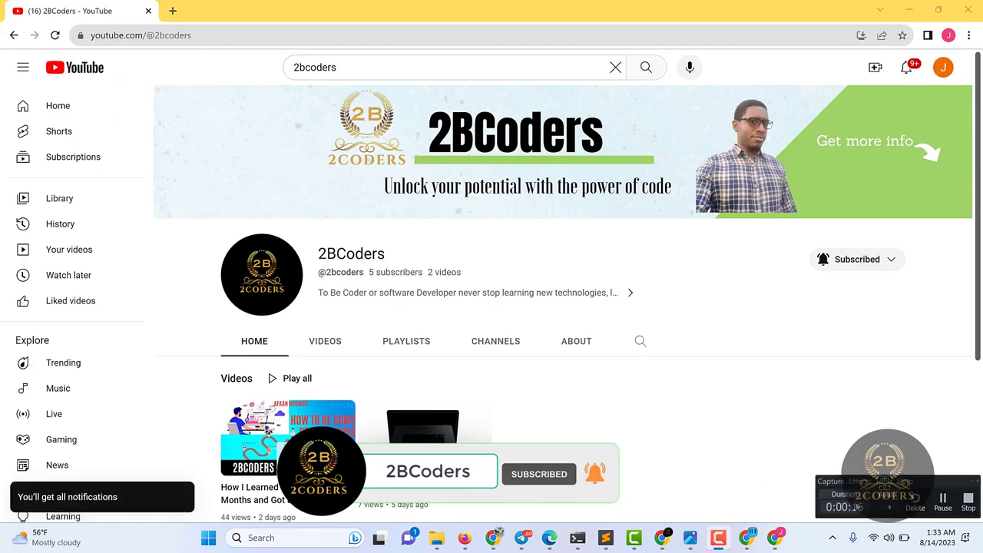